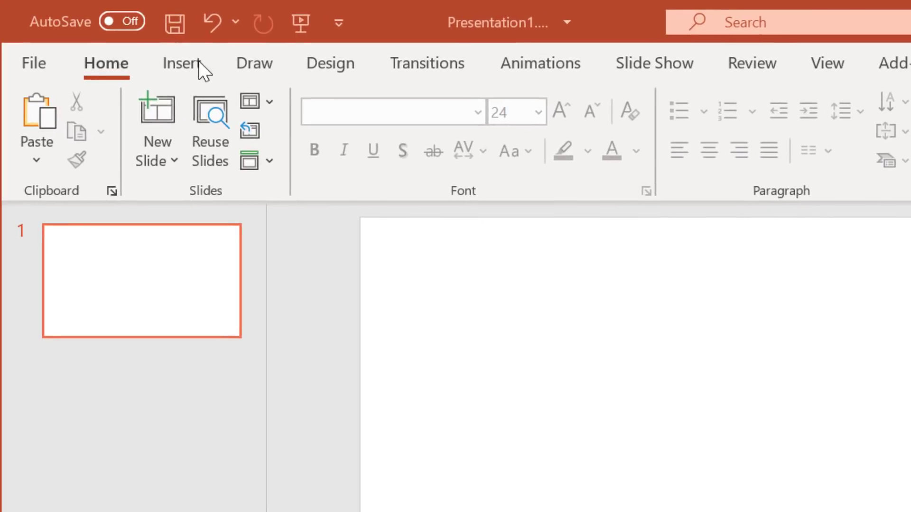
Insert the raptor model from the online Animals 3D collection onto the slide
{"action": "left_click", "coordinate": [199, 63]}
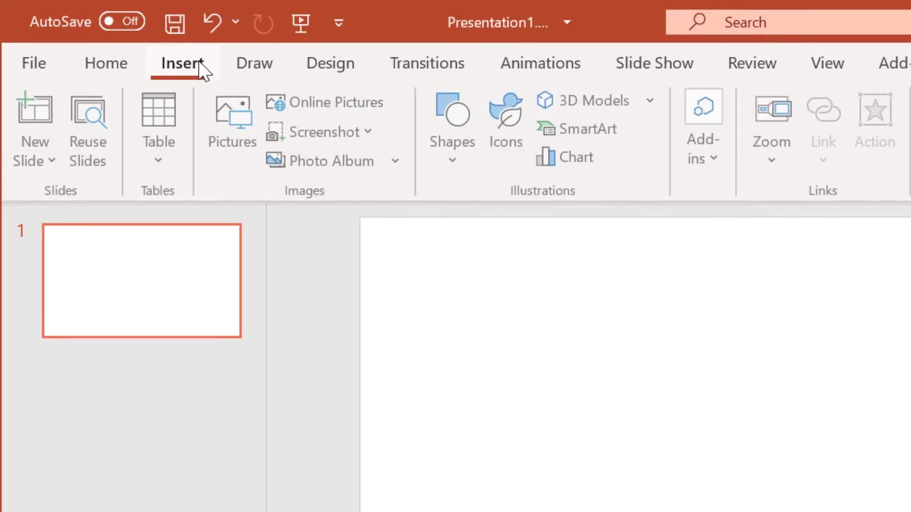
{"action": "left_click", "coordinate": [605, 99]}
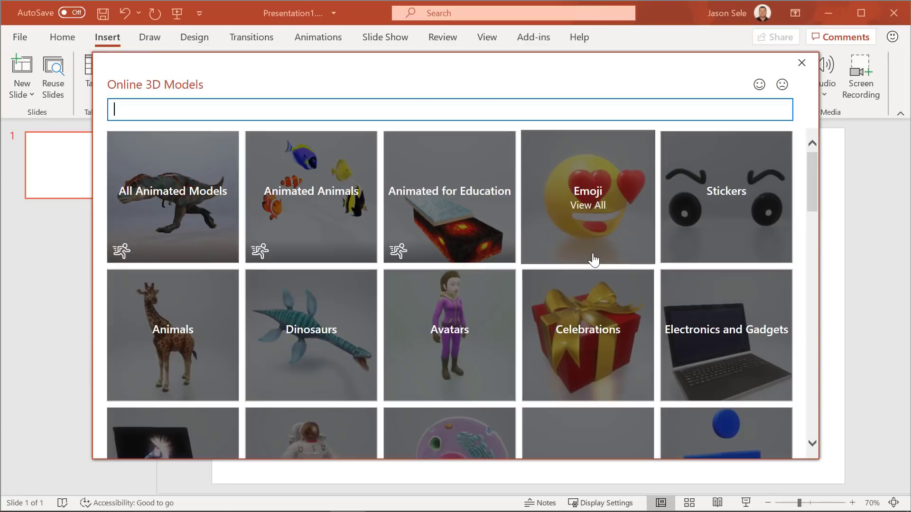
{"action": "left_click", "coordinate": [177, 332]}
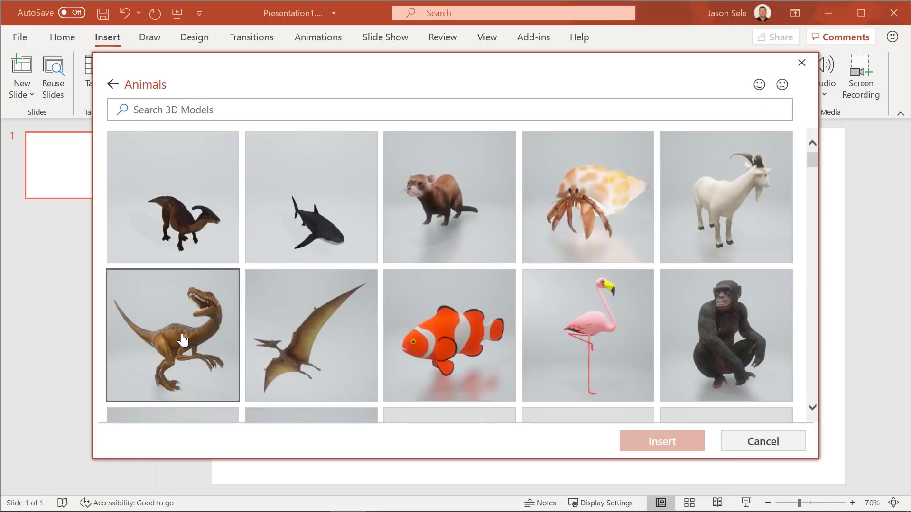
{"action": "left_click", "coordinate": [183, 340]}
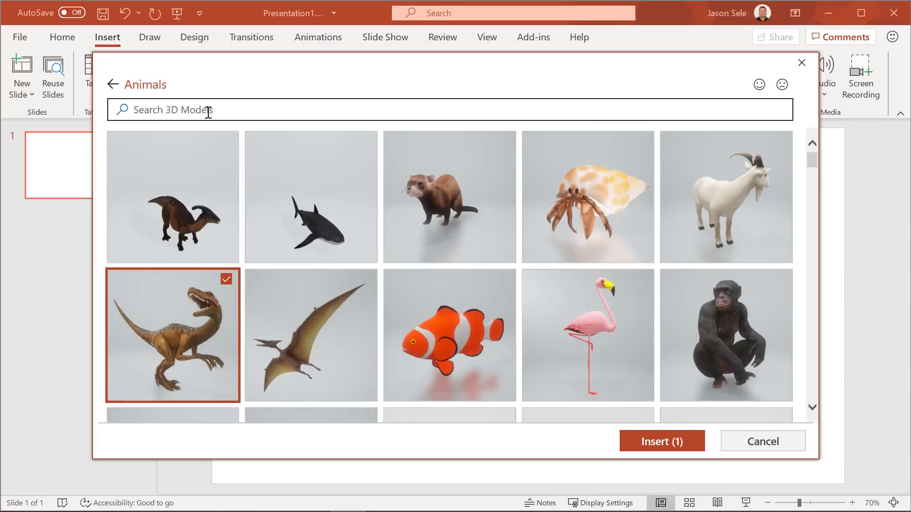
{"action": "left_click", "coordinate": [666, 445]}
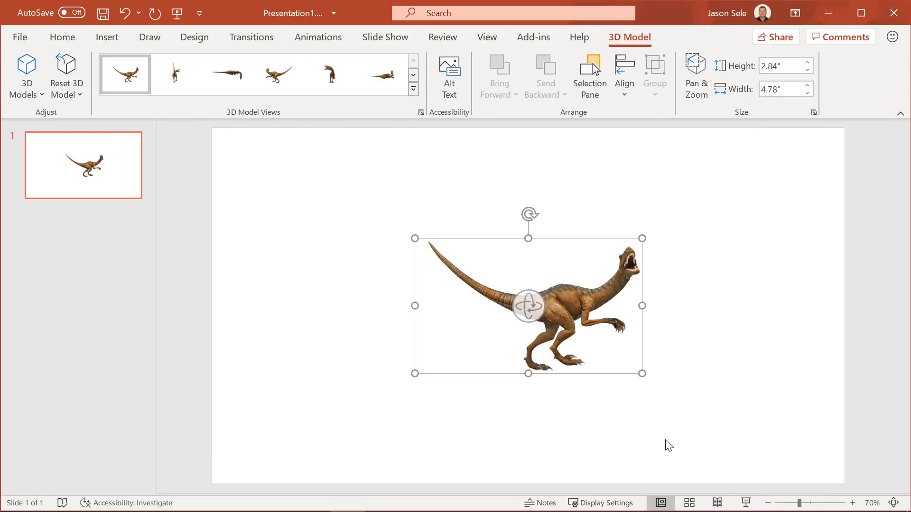
Apply a preset 3D view to the raptor and rotate it to a side view
{"action": "left_click", "coordinate": [178, 80]}
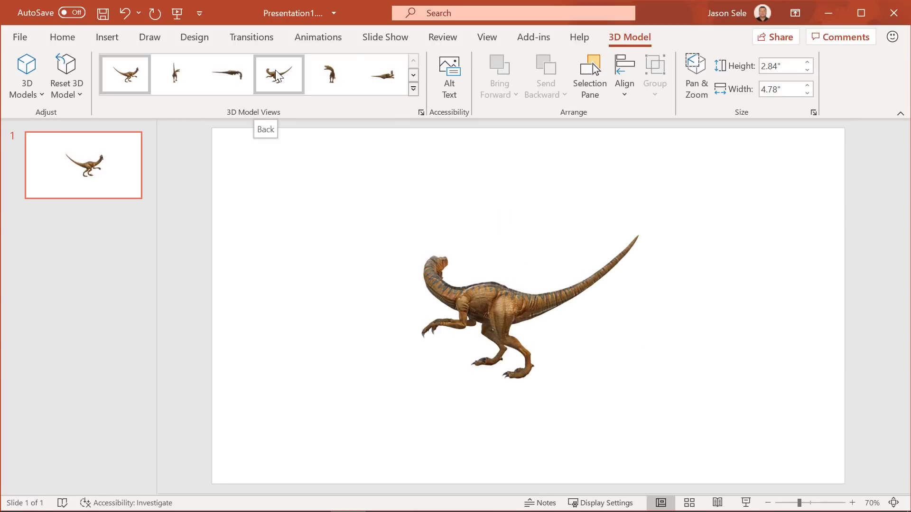
{"action": "left_click", "coordinate": [317, 80]}
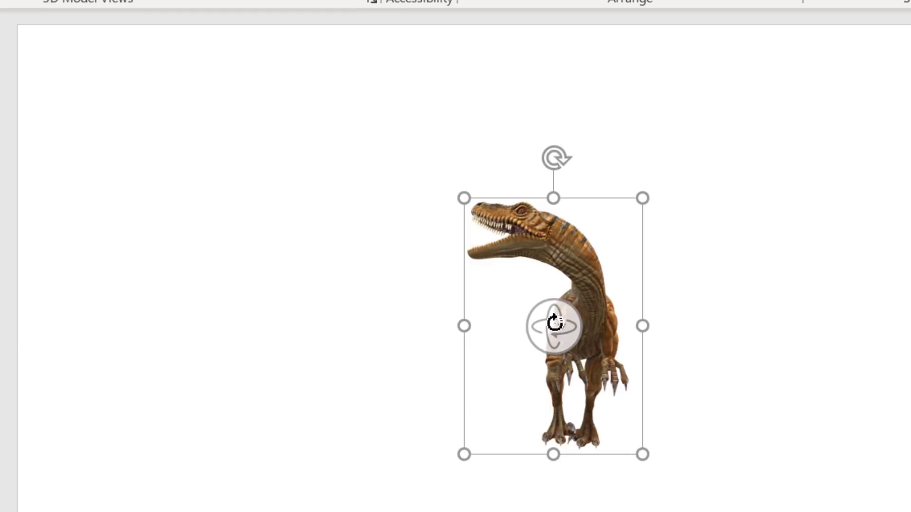
{"action": "mouse_move", "coordinate": [555, 323]}
{"action": "left_mouse_down"}
{"action": "mouse_move", "coordinate": [437, 334]}
{"action": "mouse_move", "coordinate": [694, 319]}
{"action": "mouse_move", "coordinate": [714, 328]}
{"action": "mouse_move", "coordinate": [719, 366]}
{"action": "left_mouse_up"}
Move the raptor up-left, zoom and pan onto its head, then delete it
{"action": "left_click_drag", "start_coordinate": [685, 316], "coordinate": [395, 249]}
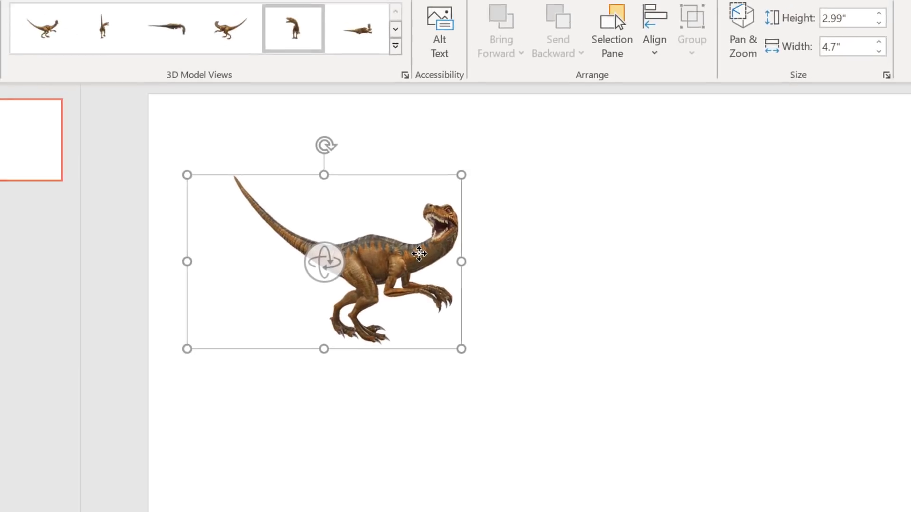
{"action": "left_click", "coordinate": [697, 78]}
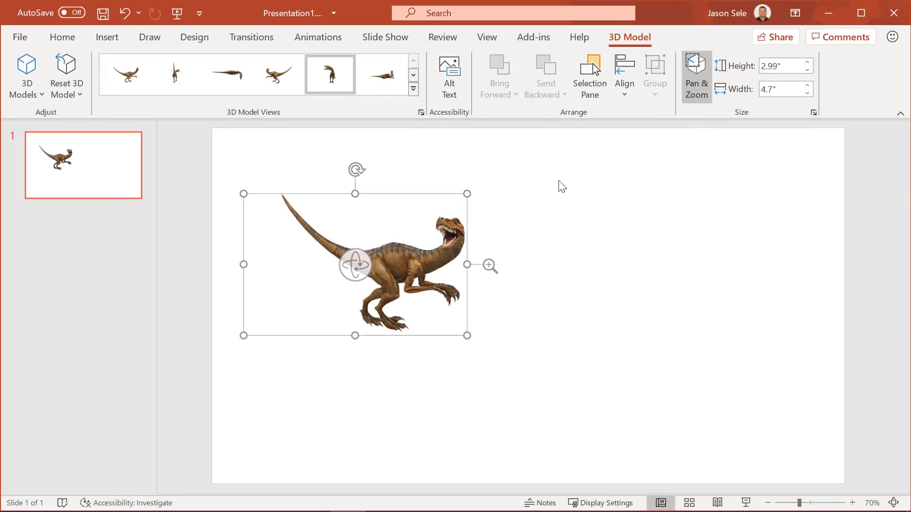
{"action": "scroll", "coordinate": [488, 264], "scroll_direction": "up", "scroll_amount": 1}
{"action": "scroll", "coordinate": [489, 264], "scroll_direction": "up", "scroll_amount": 2}
{"action": "scroll", "coordinate": [488, 265], "scroll_direction": "up", "scroll_amount": 2}
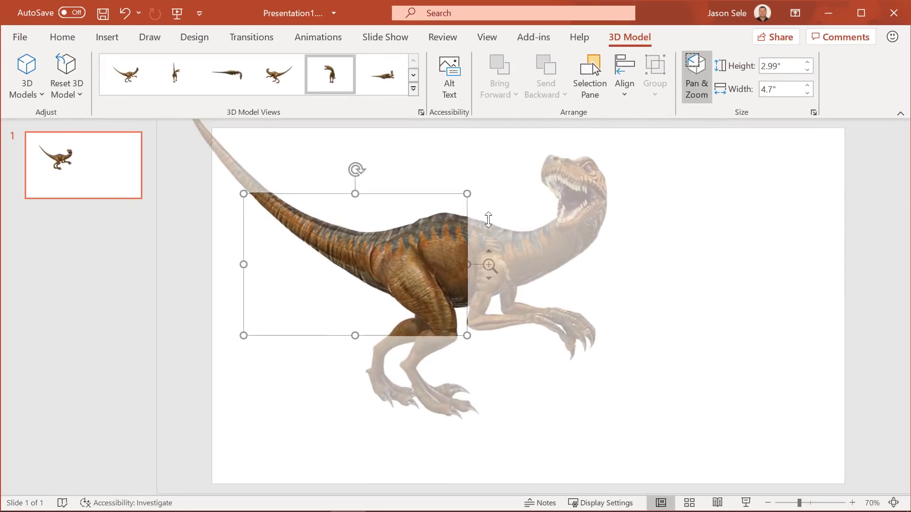
{"action": "scroll", "coordinate": [488, 264], "scroll_direction": "up", "scroll_amount": 1}
{"action": "left_click_drag", "start_coordinate": [454, 232], "coordinate": [275, 287]}
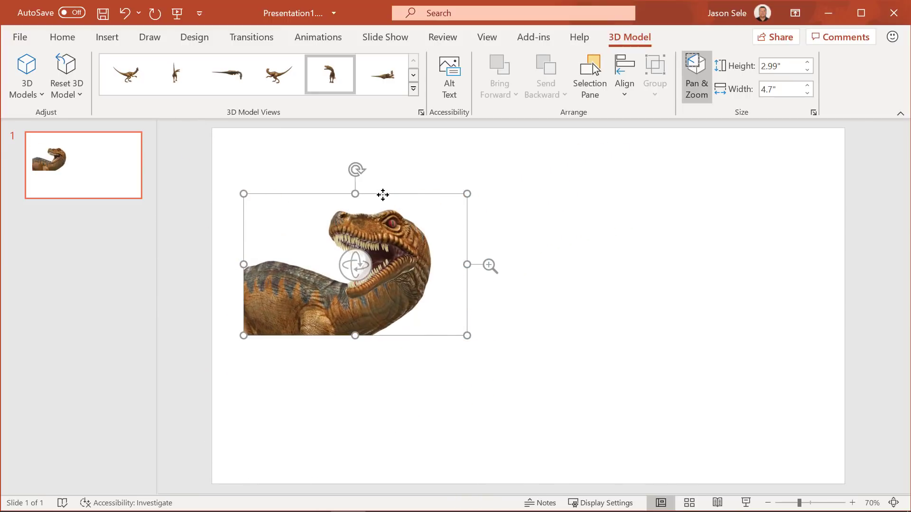
{"action": "key", "text": "Delete"}
Insert the bee from the All Animated Models 3D collection
{"action": "left_click", "coordinate": [107, 37]}
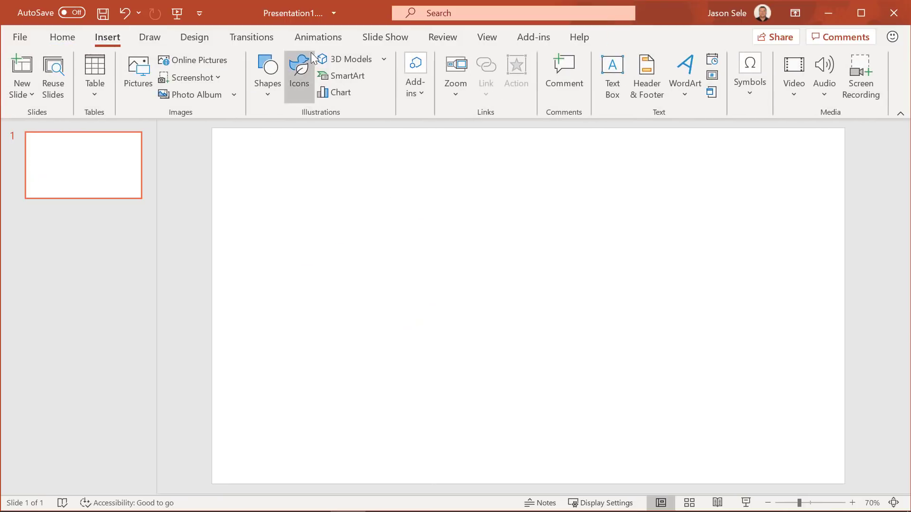
{"action": "left_click", "coordinate": [343, 58]}
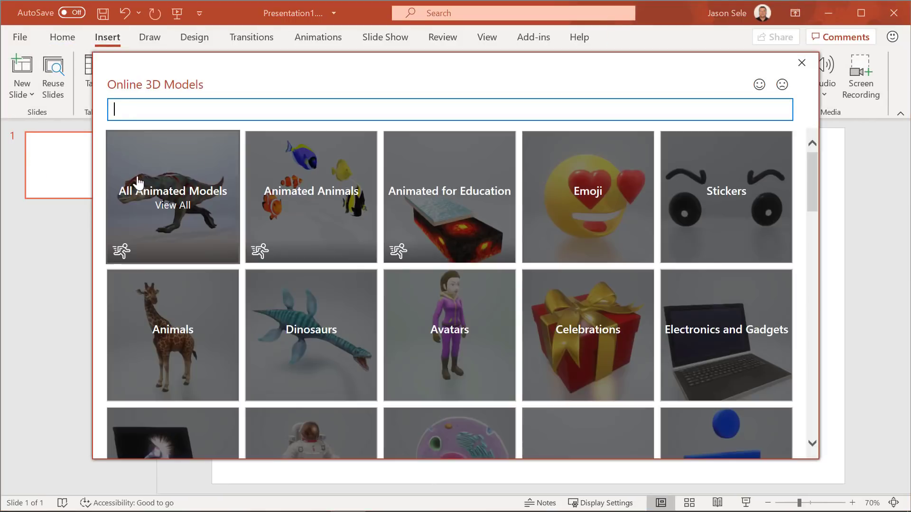
{"action": "left_click", "coordinate": [174, 198]}
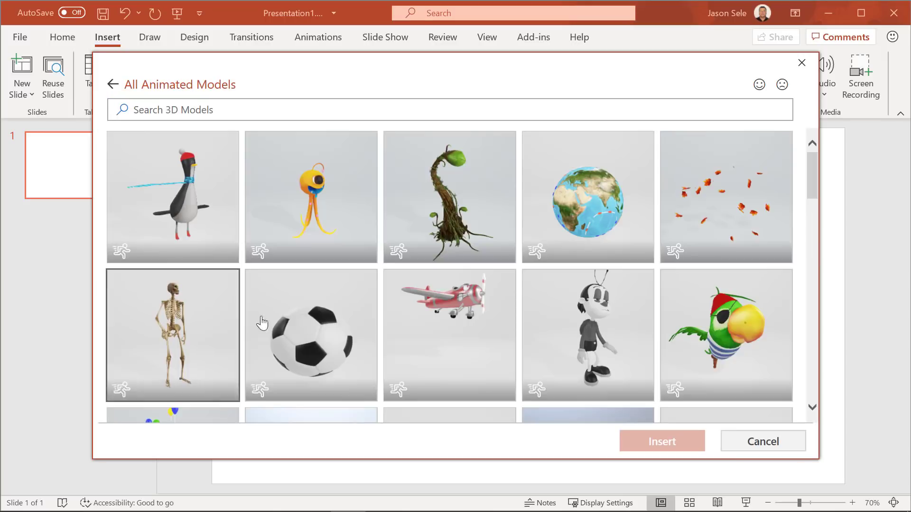
{"action": "scroll", "coordinate": [589, 280], "scroll_direction": "down", "scroll_amount": 3}
{"action": "scroll", "coordinate": [589, 280], "scroll_direction": "down", "scroll_amount": 2}
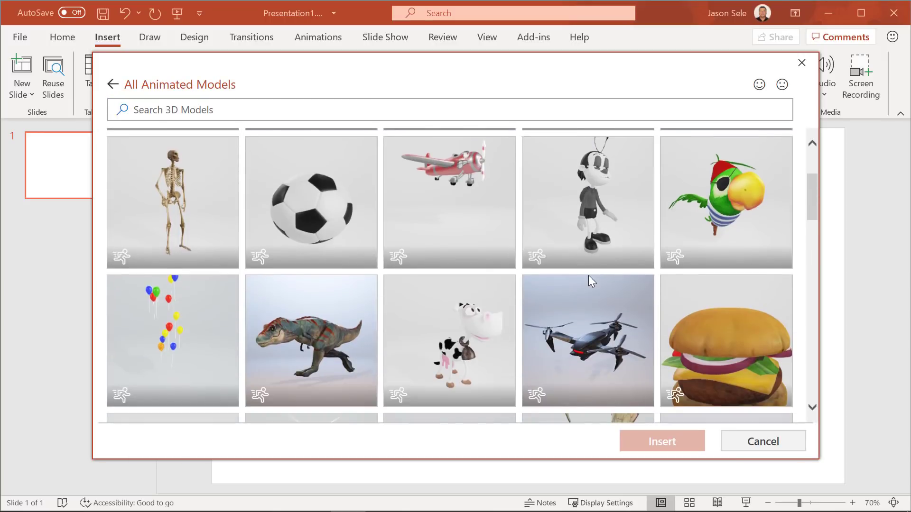
{"action": "scroll", "coordinate": [588, 280], "scroll_direction": "down", "scroll_amount": 2}
{"action": "scroll", "coordinate": [588, 280], "scroll_direction": "down", "scroll_amount": 1}
{"action": "scroll", "coordinate": [589, 281], "scroll_direction": "down", "scroll_amount": 1}
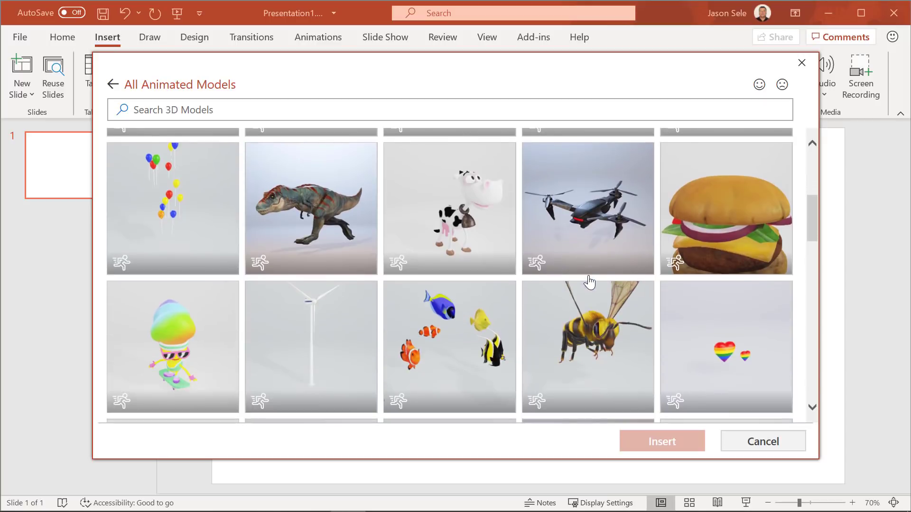
{"action": "left_click", "coordinate": [582, 332]}
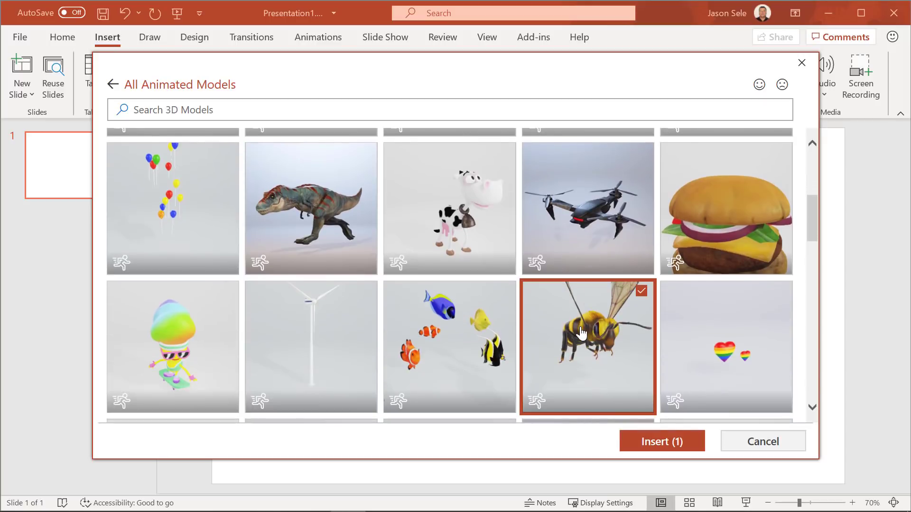
{"action": "left_click", "coordinate": [671, 441]}
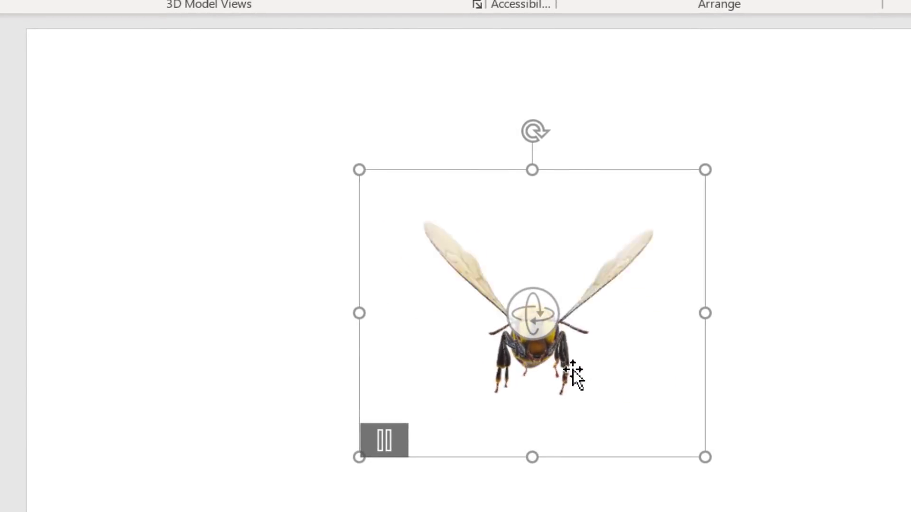
Rotate the bee toward a side view and move it to the upper left
{"action": "left_click_drag", "start_coordinate": [573, 370], "coordinate": [423, 344]}
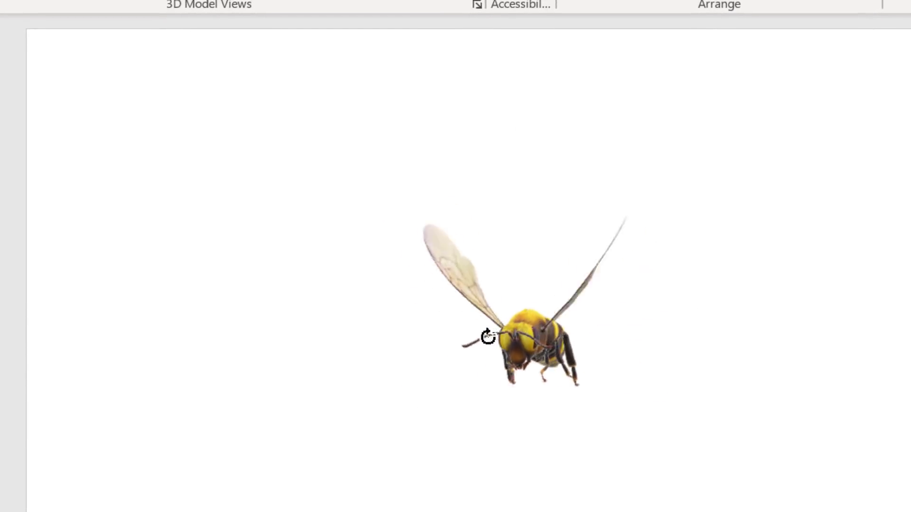
{"action": "left_click_drag", "start_coordinate": [424, 344], "coordinate": [391, 319]}
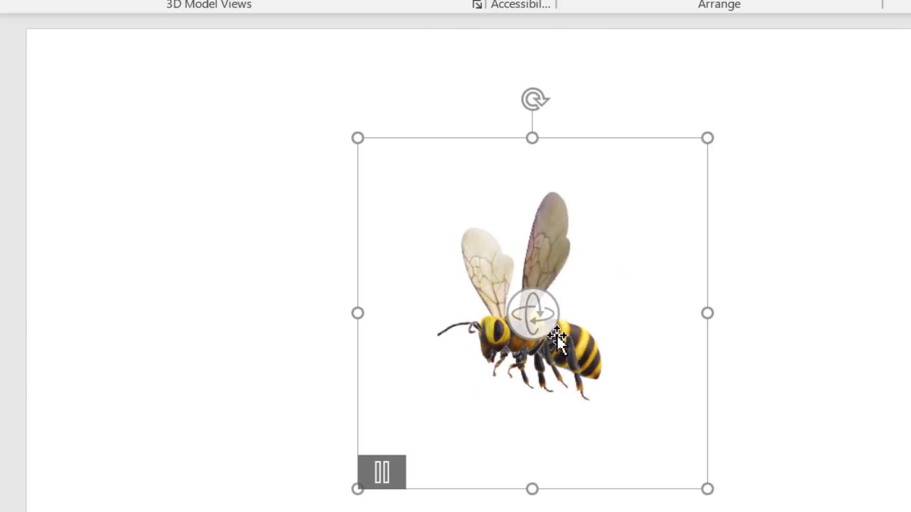
{"action": "left_click_drag", "start_coordinate": [582, 344], "coordinate": [390, 277]}
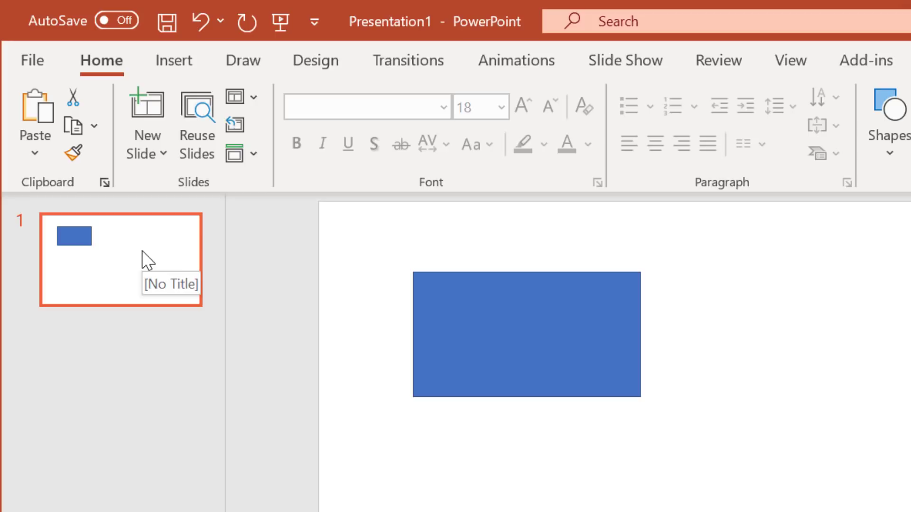
Duplicate slide 1, move, enlarge and rotate the copy's rectangle ~33°, and apply Morph
{"action": "key", "text": "ctrl+v"}
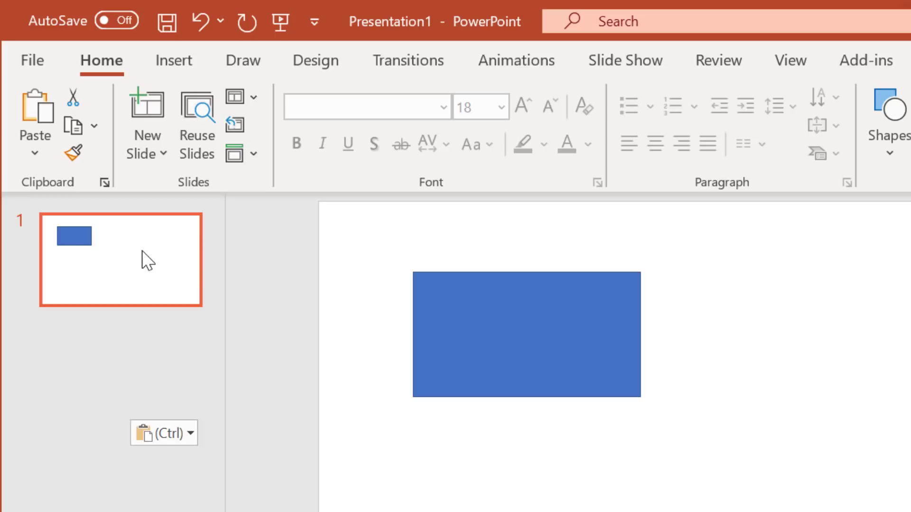
{"action": "left_click", "coordinate": [474, 357]}
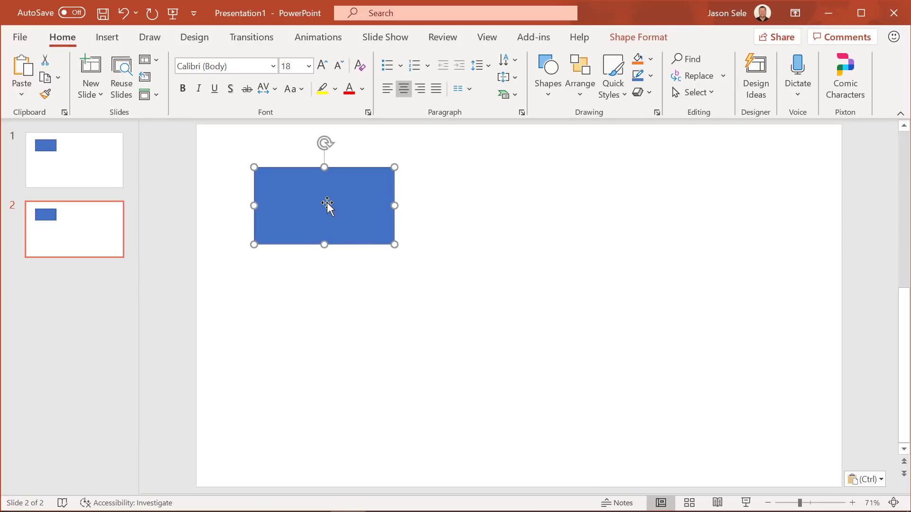
{"action": "left_click_drag", "start_coordinate": [326, 205], "coordinate": [666, 358]}
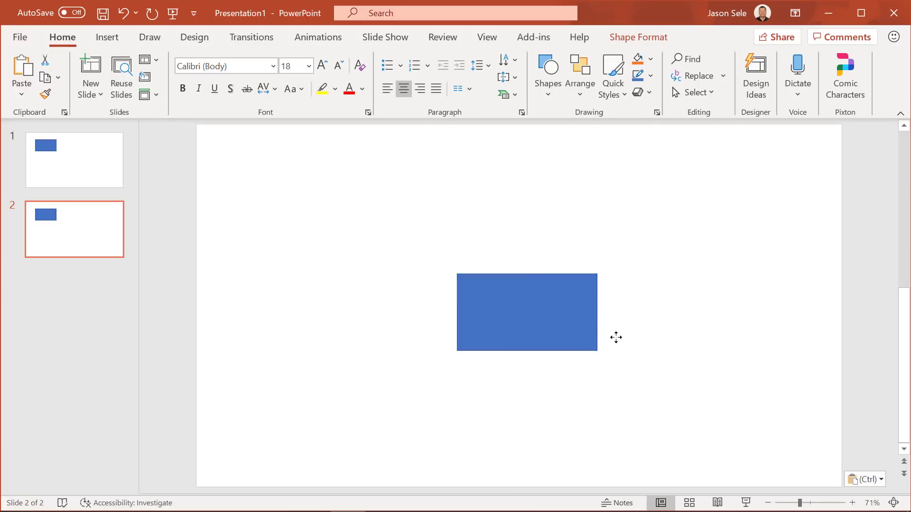
{"action": "left_click_drag", "start_coordinate": [594, 321], "coordinate": [530, 221]}
{"action": "left_click_drag", "start_coordinate": [632, 197], "coordinate": [572, 214]}
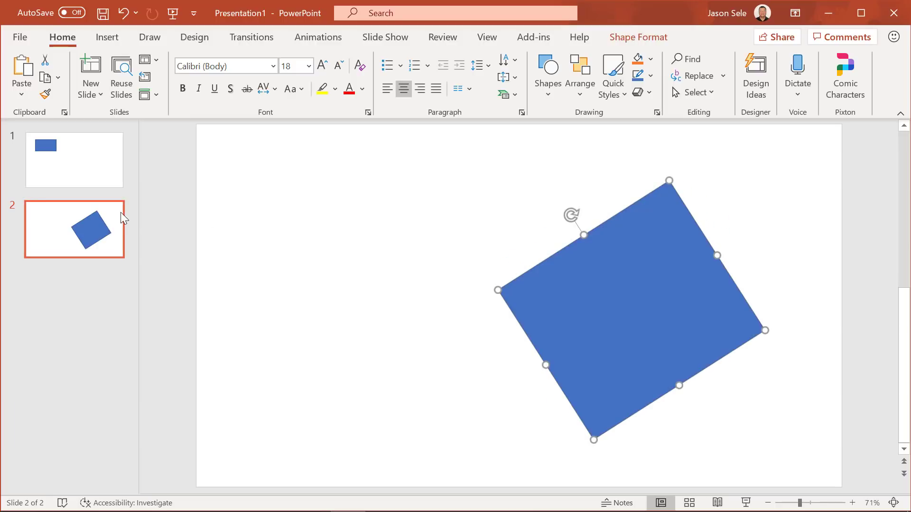
{"action": "left_click", "coordinate": [246, 39]}
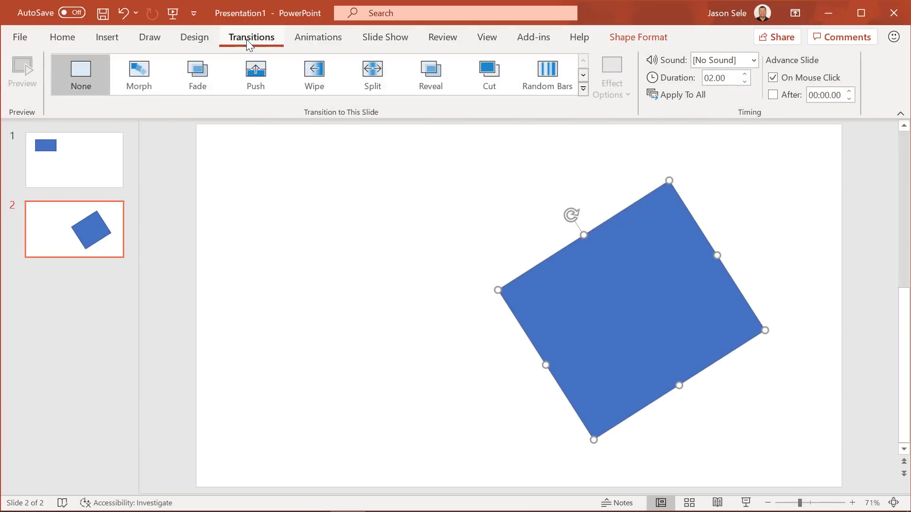
{"action": "left_click", "coordinate": [134, 87]}
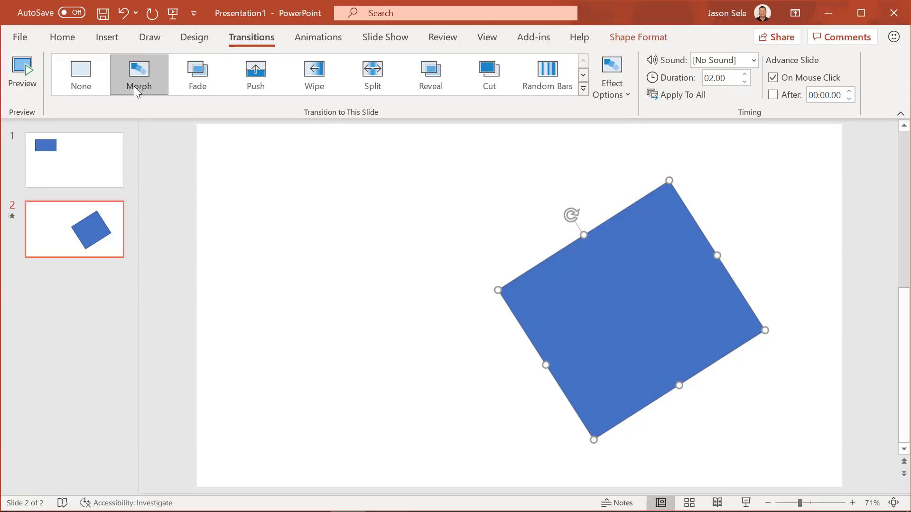
Replace slide 2's rectangle with a large blue oval drawn at the lower right
{"action": "key", "text": "Delete"}
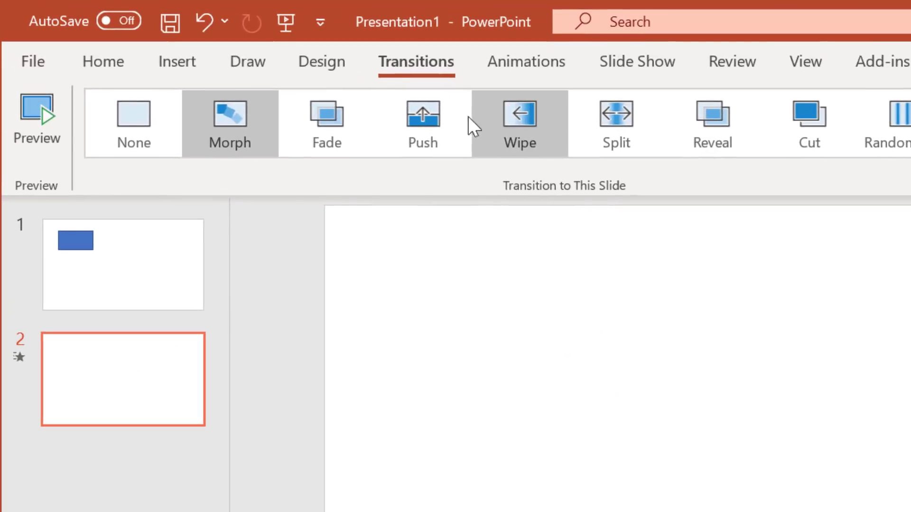
{"action": "left_click", "coordinate": [189, 66]}
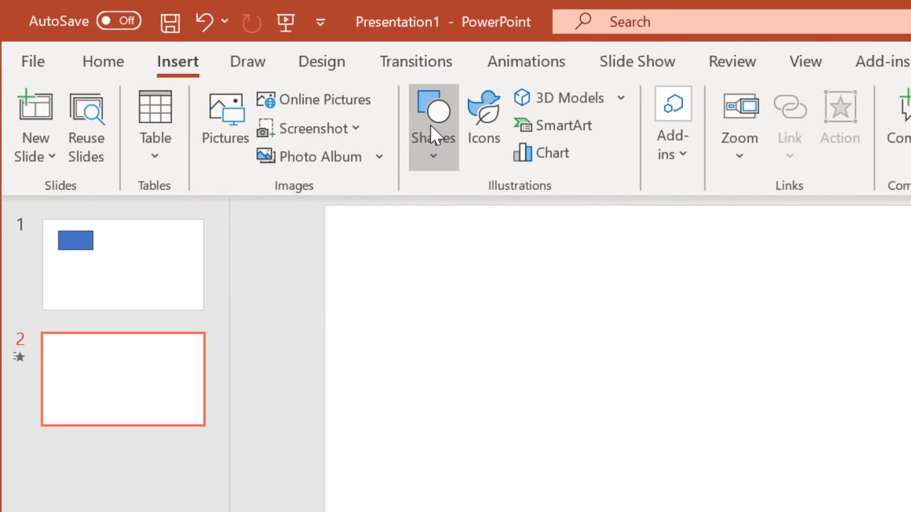
{"action": "left_click", "coordinate": [431, 125]}
{"action": "left_click", "coordinate": [517, 223]}
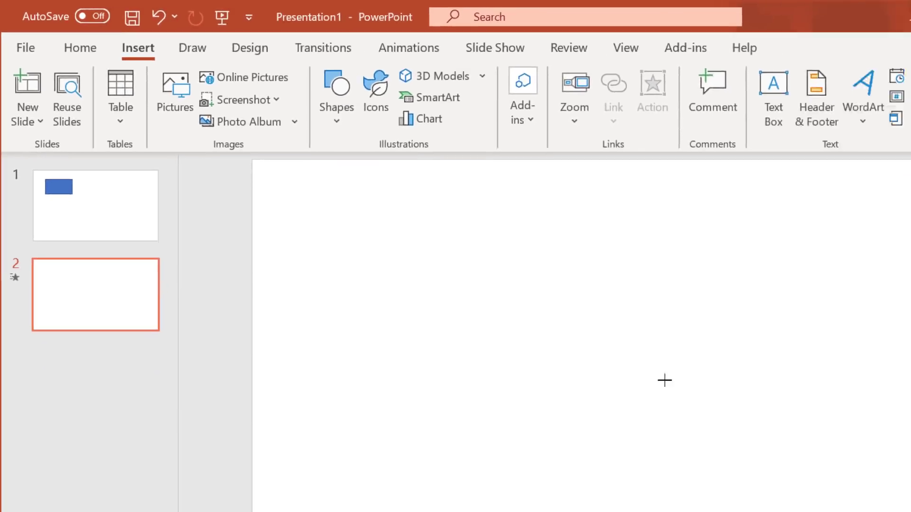
{"action": "left_click_drag", "start_coordinate": [575, 261], "coordinate": [774, 458]}
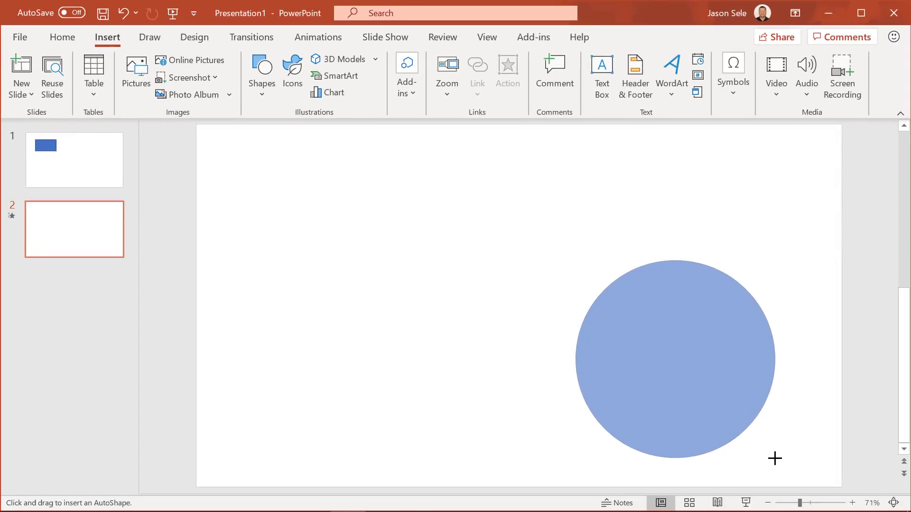
Preview the Morph transition from slide 1 to slide 2
{"action": "left_click", "coordinate": [313, 171]}
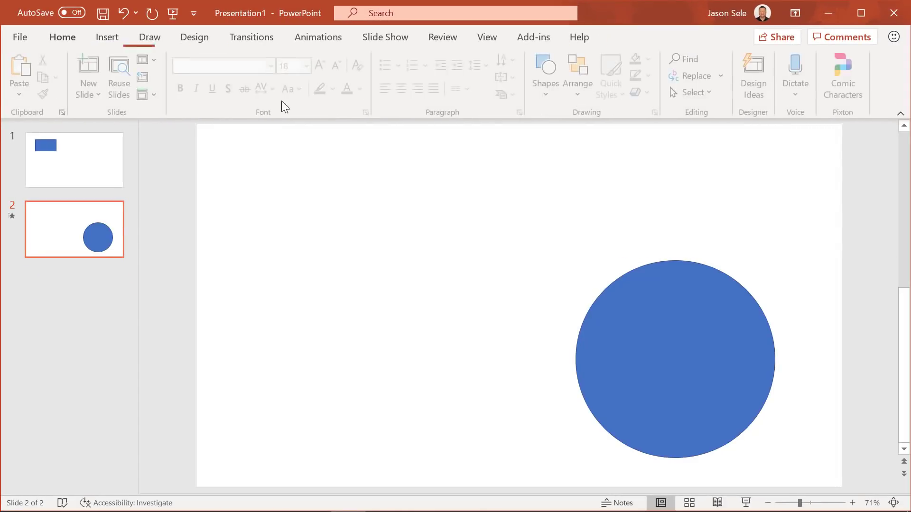
{"action": "left_click", "coordinate": [265, 40]}
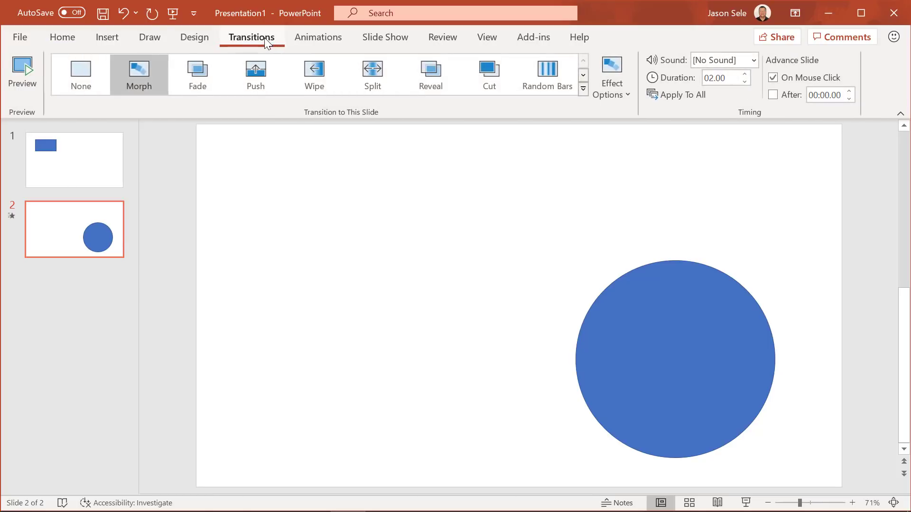
{"action": "left_click", "coordinate": [28, 69]}
Show the Selection Pane listing the slide's objects
{"action": "left_click", "coordinate": [72, 40]}
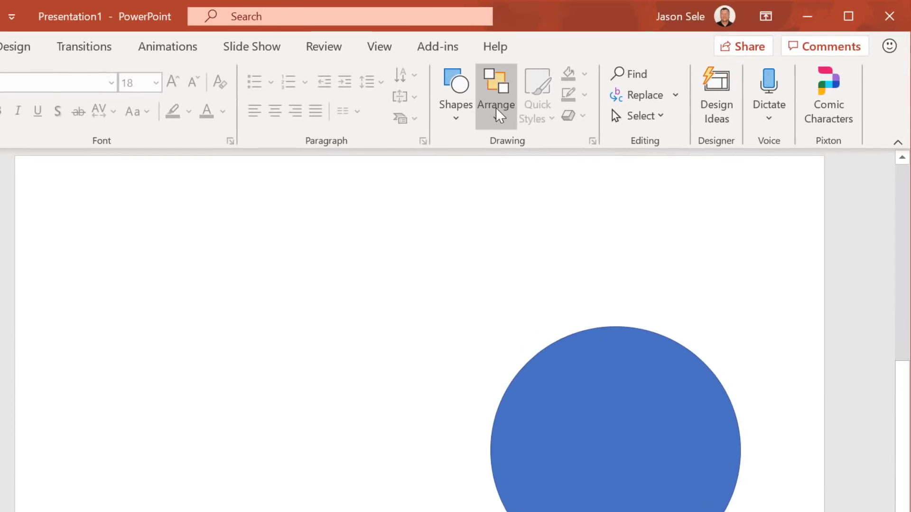
{"action": "left_click", "coordinate": [499, 115]}
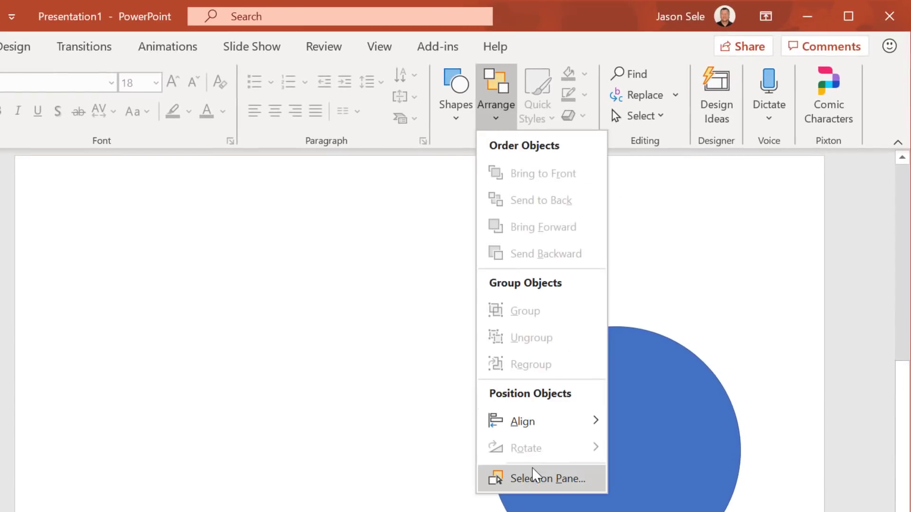
{"action": "left_click", "coordinate": [535, 479]}
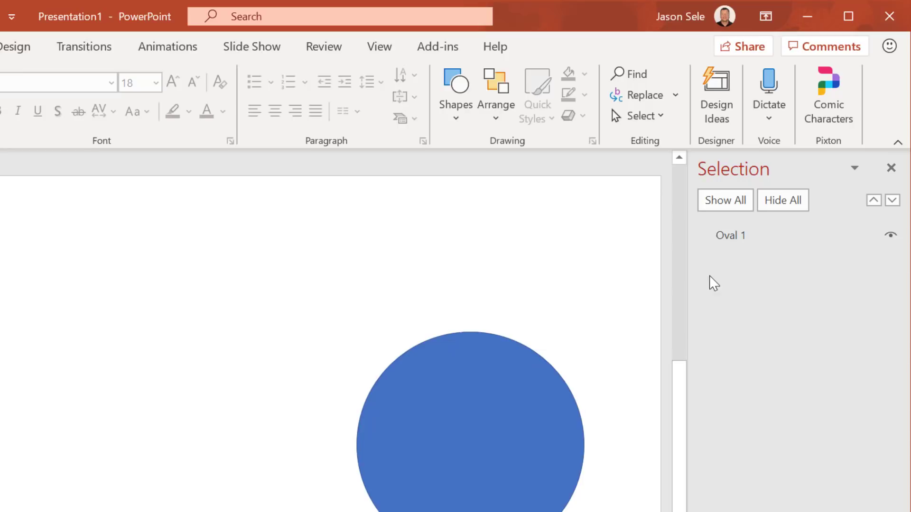
{"action": "left_click", "coordinate": [725, 254]}
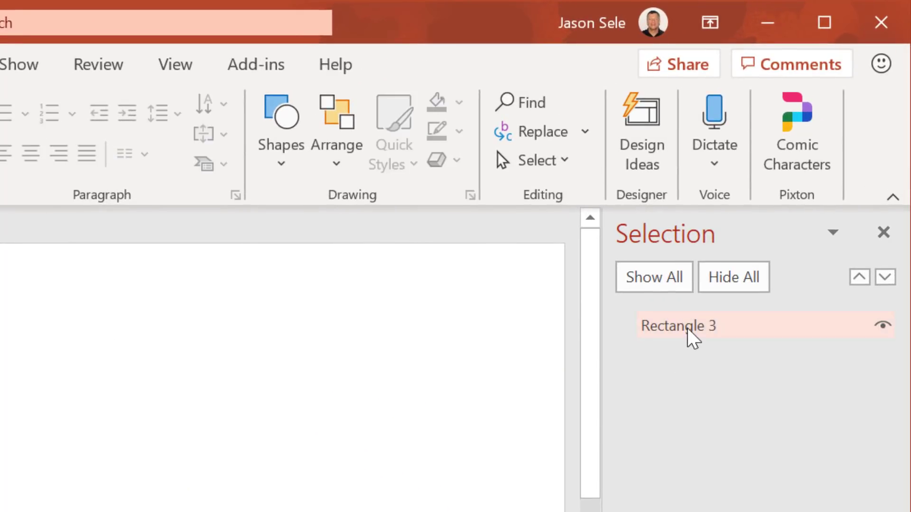
Rename Rectangle 3 and Oval 1 to '!!shape' in the Selection Pane
{"action": "left_click", "coordinate": [691, 338]}
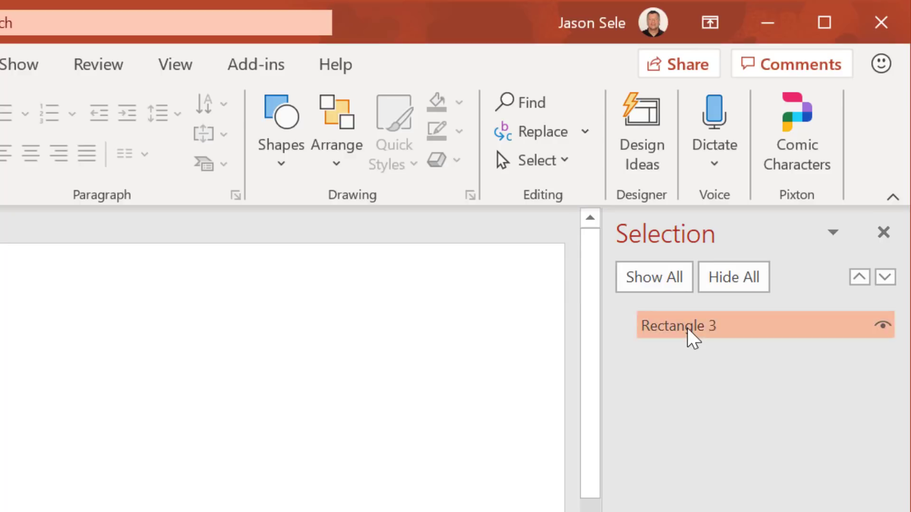
{"action": "left_click", "coordinate": [692, 334]}
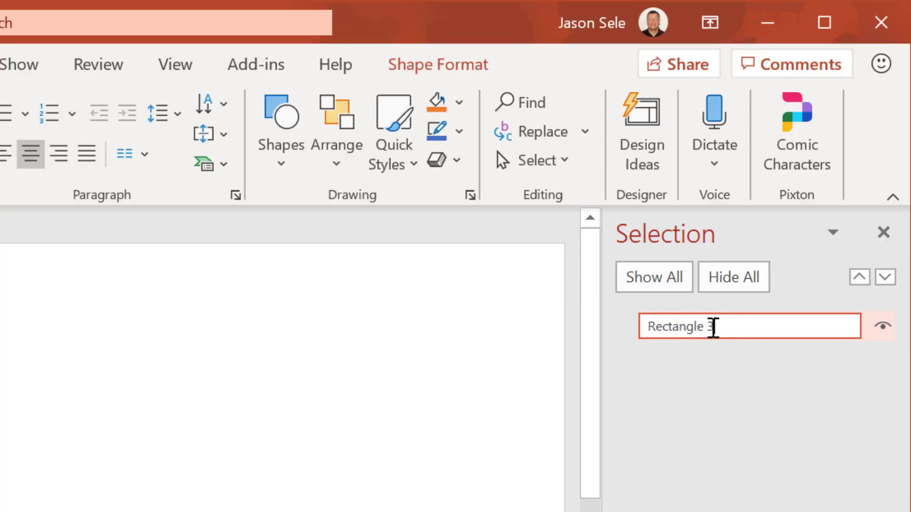
{"action": "left_click_drag", "start_coordinate": [713, 328], "coordinate": [609, 322]}
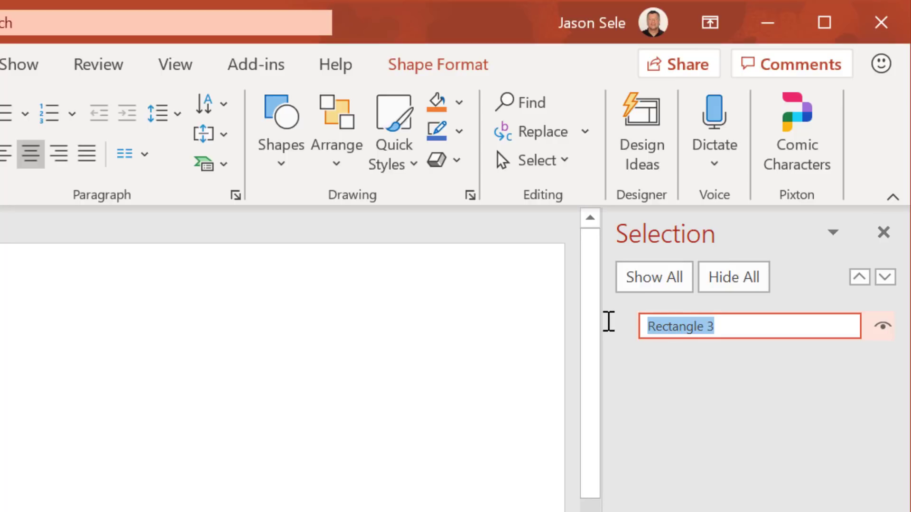
{"action": "key", "text": "BackSpace"}
{"action": "type", "text": "!!"}
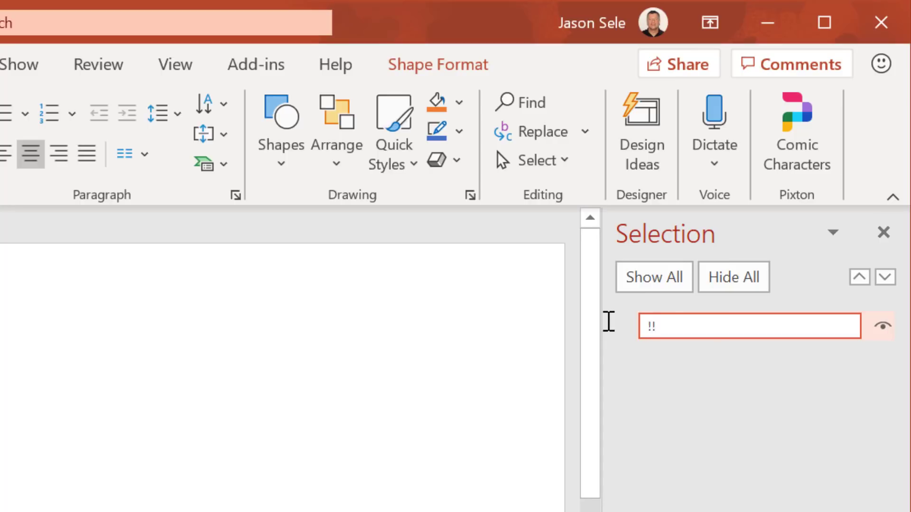
{"action": "type", "text": "shape"}
{"action": "key", "text": "Return"}
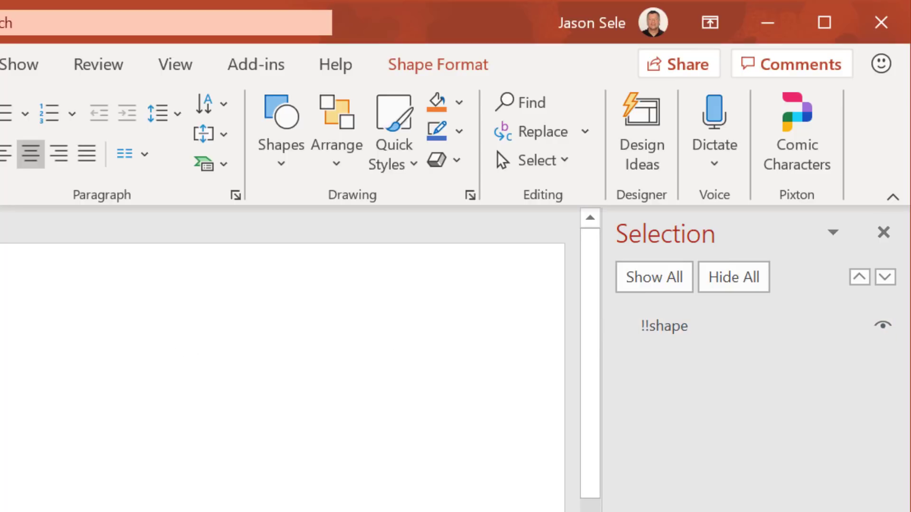
{"action": "scroll", "coordinate": [285, 378], "scroll_direction": "down", "scroll_amount": 1}
{"action": "double_click", "coordinate": [699, 327]}
{"action": "left_click_drag", "start_coordinate": [697, 325], "coordinate": [637, 331]}
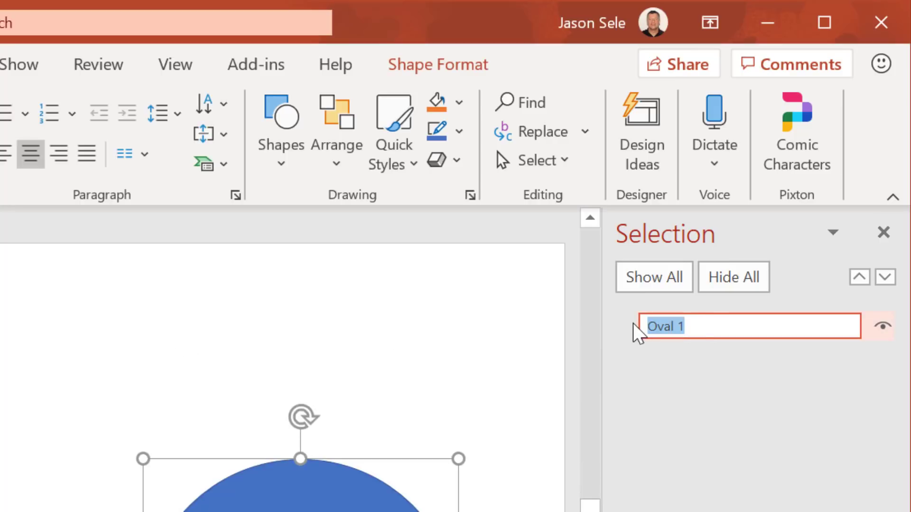
{"action": "type", "text": "!!shape"}
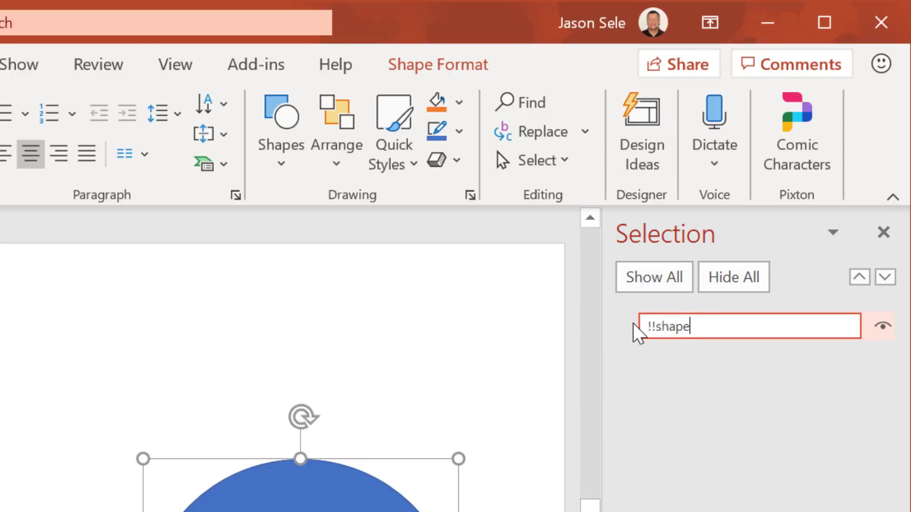
{"action": "key", "text": "Return"}
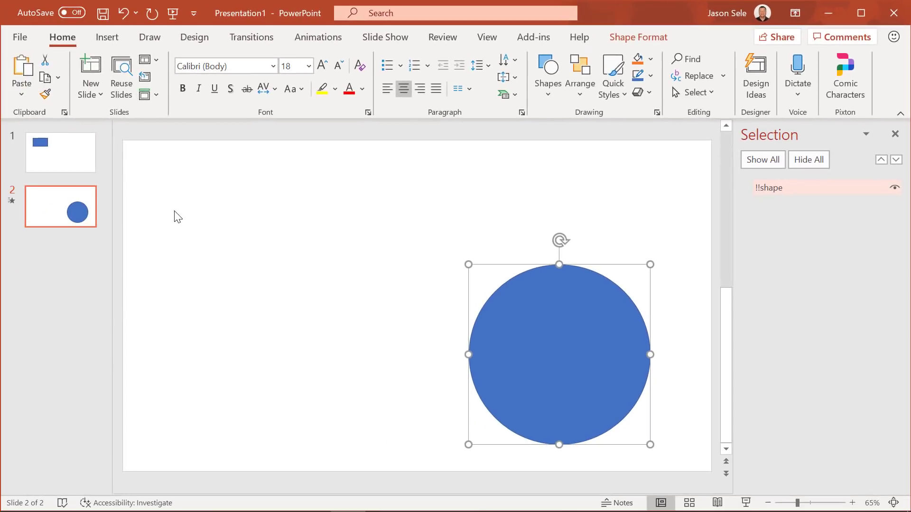
Preview the Morph transition twice to see the rectangle reshape into the circle
{"action": "left_click", "coordinate": [178, 219]}
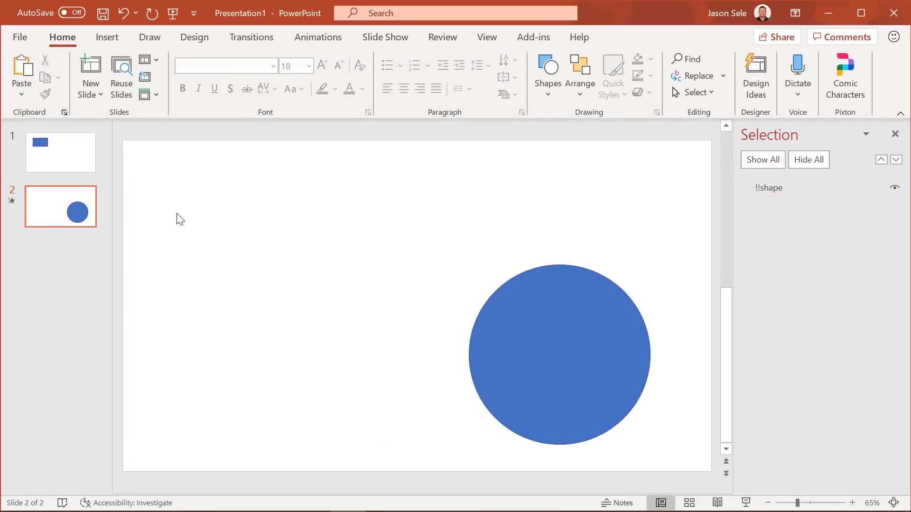
{"action": "left_click", "coordinate": [251, 37]}
{"action": "left_click", "coordinate": [29, 65]}
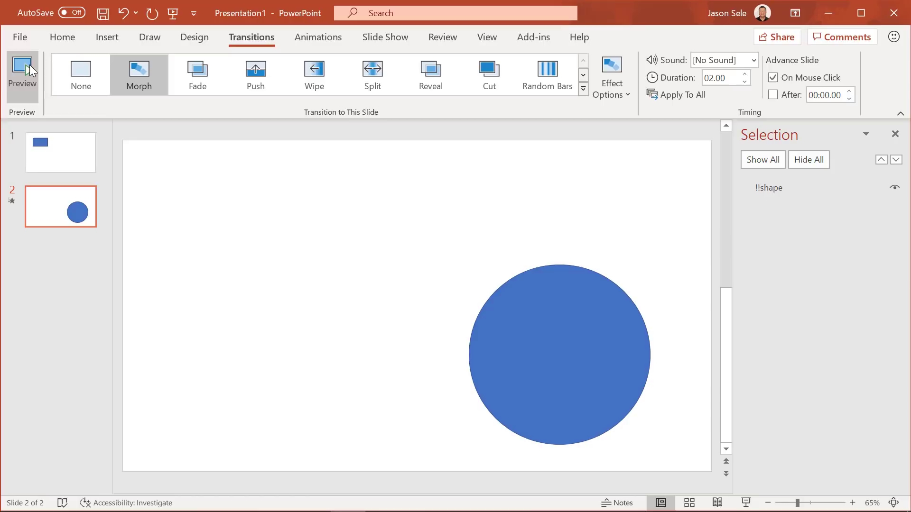
{"action": "left_click", "coordinate": [30, 65]}
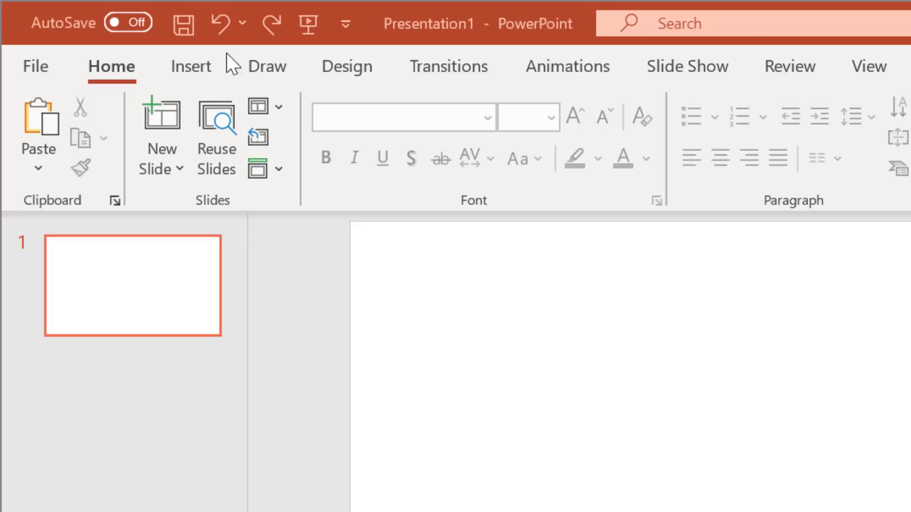
Enable the Draw tab in the new presentation via Customize the Ribbon settings
{"action": "left_click", "coordinate": [251, 64]}
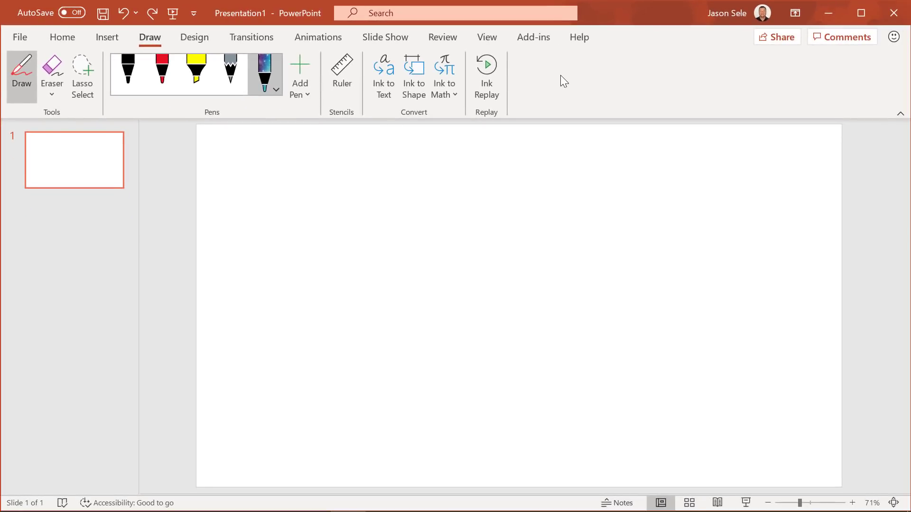
{"action": "right_click", "coordinate": [561, 76]}
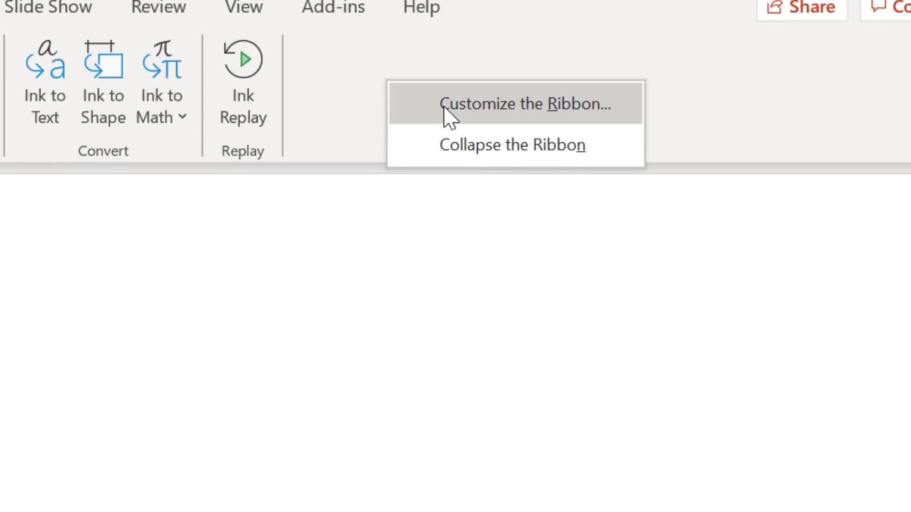
{"action": "left_click", "coordinate": [449, 114]}
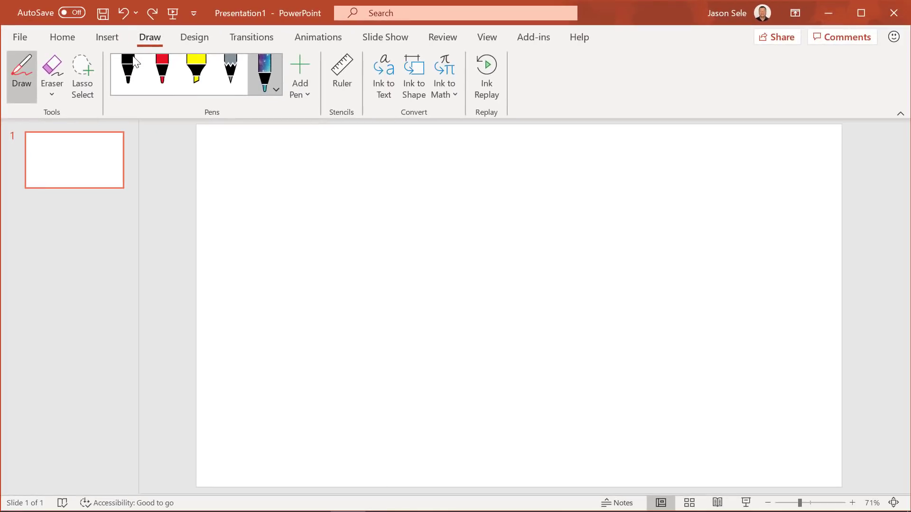
Handwrite 'Jason' on the slide with the black pen
{"action": "left_click", "coordinate": [131, 58]}
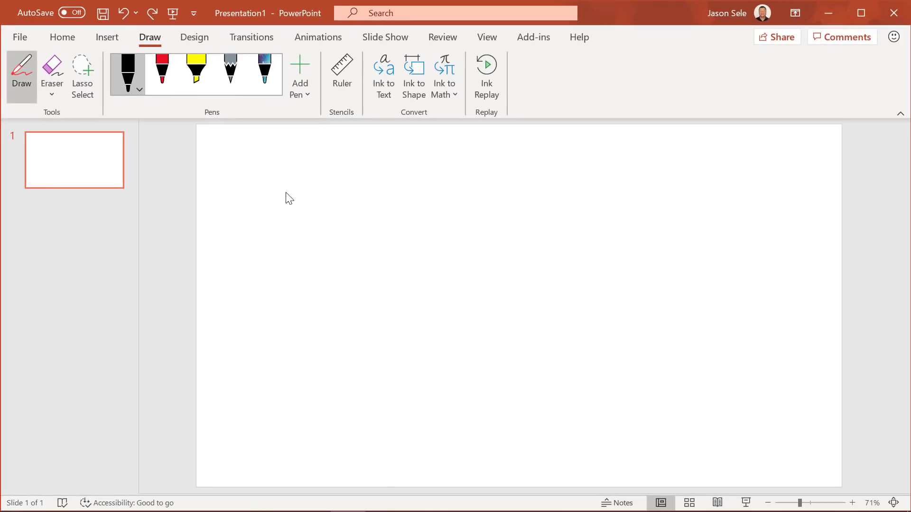
{"action": "left_click_drag", "start_coordinate": [286, 193], "coordinate": [272, 255]}
{"action": "mouse_move", "coordinate": [342, 230]}
{"action": "left_mouse_down"}
{"action": "mouse_move", "coordinate": [331, 239]}
{"action": "mouse_move", "coordinate": [391, 244]}
{"action": "mouse_move", "coordinate": [415, 215]}
{"action": "mouse_move", "coordinate": [551, 183]}
{"action": "left_mouse_up"}
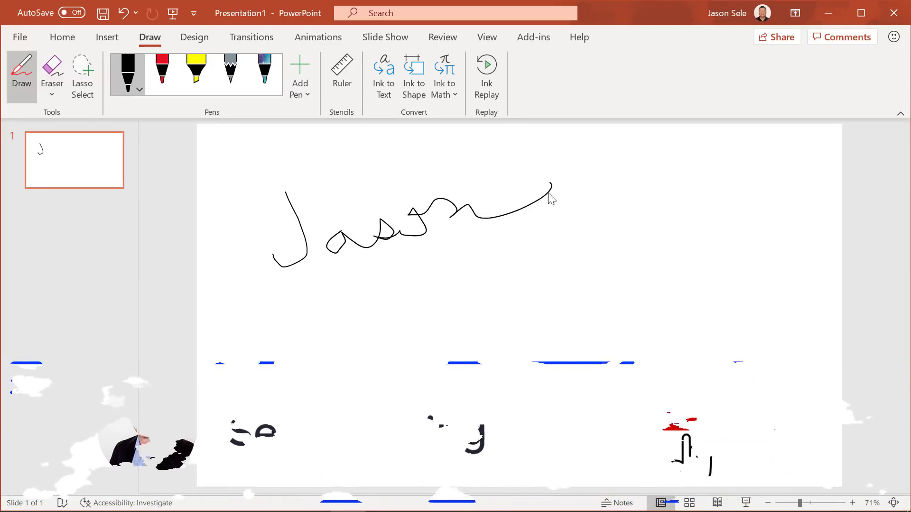
Add a maximum-thickness plum pen and draw a wavy stroke near the slide top
{"action": "left_click", "coordinate": [299, 68]}
{"action": "left_click", "coordinate": [330, 154]}
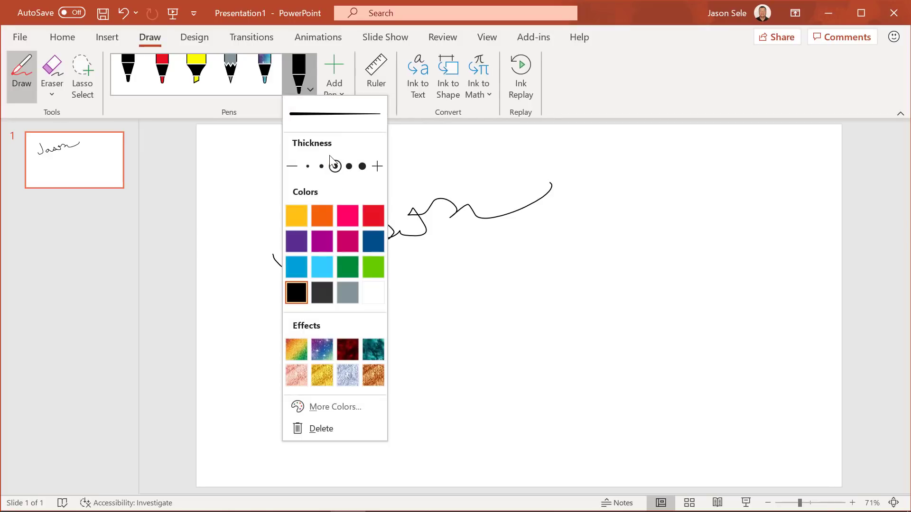
{"action": "left_click", "coordinate": [362, 166]}
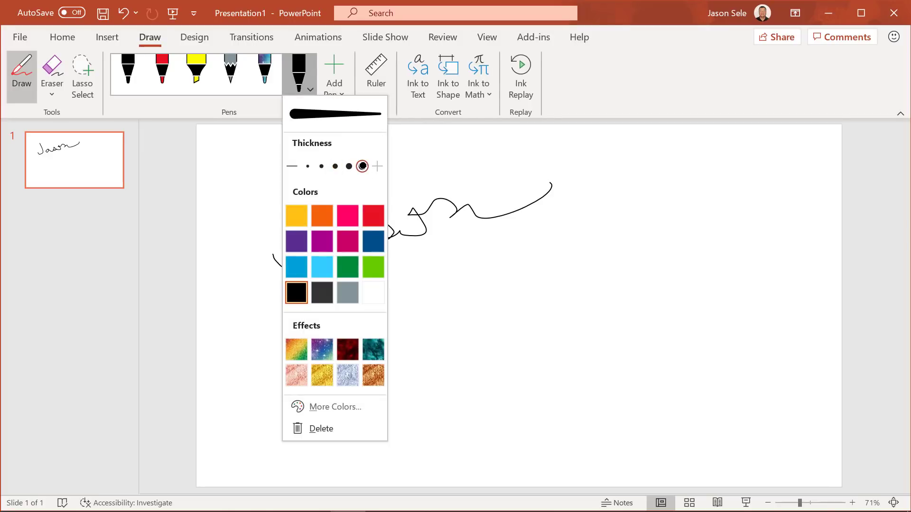
{"action": "left_click", "coordinate": [351, 239]}
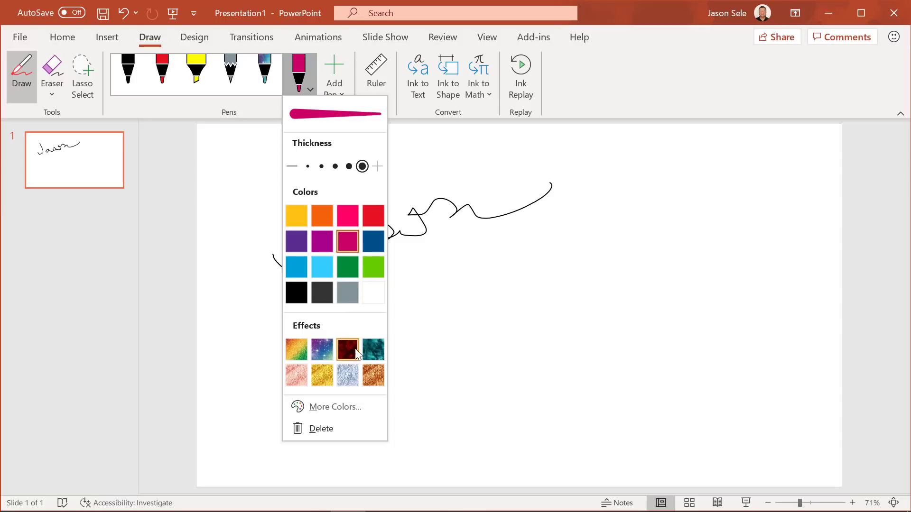
{"action": "left_click", "coordinate": [377, 371]}
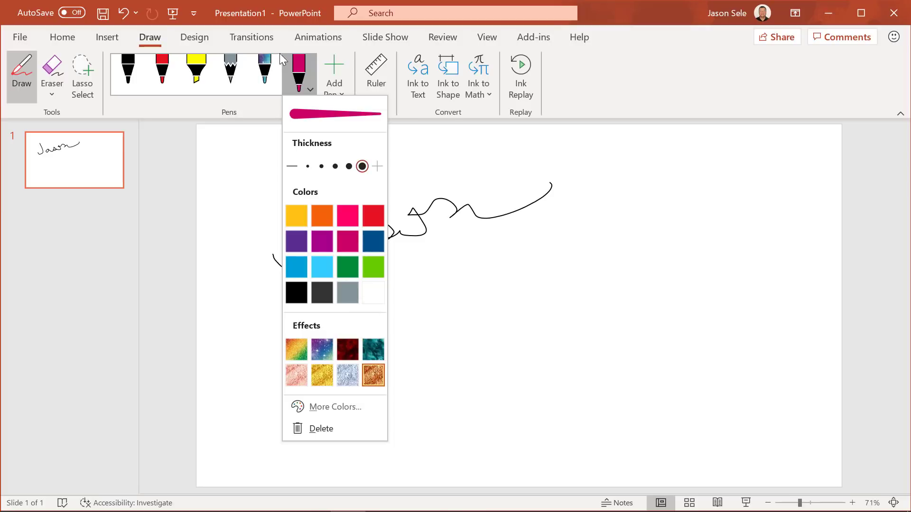
{"action": "left_click", "coordinate": [297, 69]}
{"action": "mouse_move", "coordinate": [325, 131]}
{"action": "left_mouse_down"}
{"action": "mouse_move", "coordinate": [362, 150]}
{"action": "mouse_move", "coordinate": [597, 187]}
{"action": "left_mouse_up"}
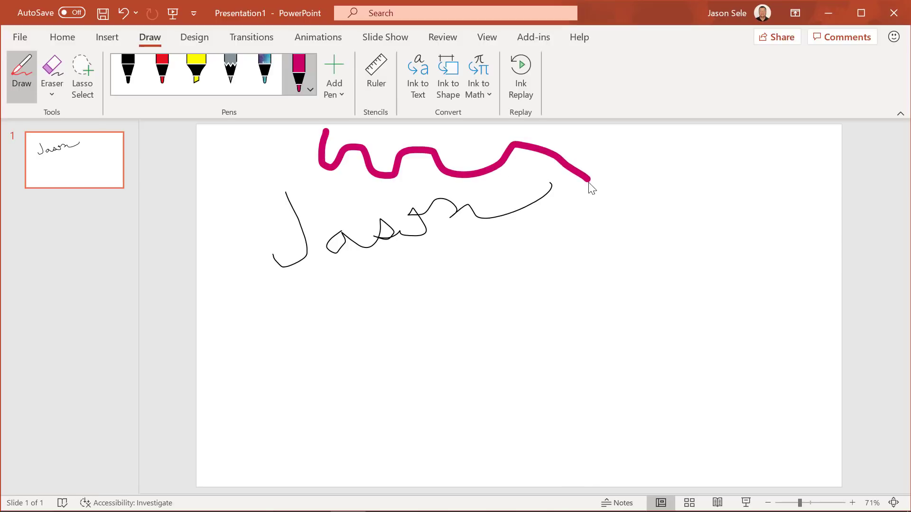
Erase the left part of the plum stroke with the Medium Eraser
{"action": "left_click", "coordinate": [52, 68]}
{"action": "left_click", "coordinate": [52, 91]}
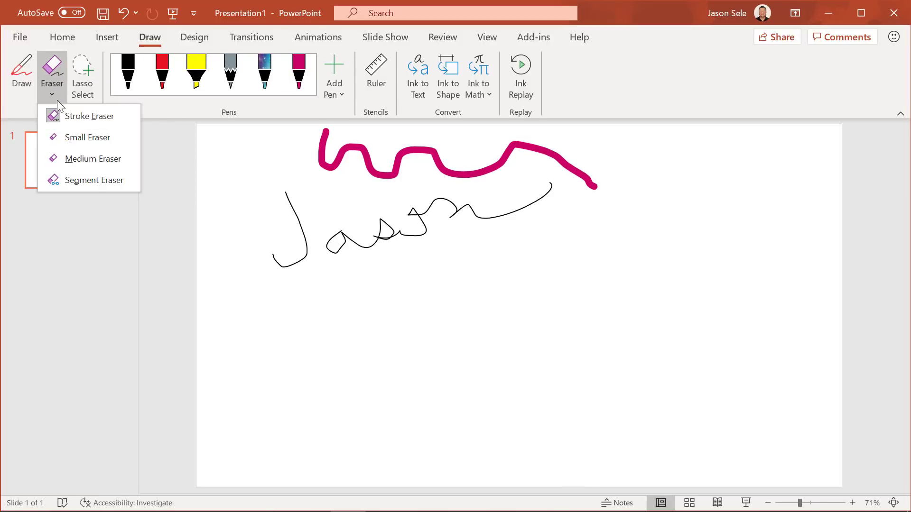
{"action": "left_click", "coordinate": [88, 158]}
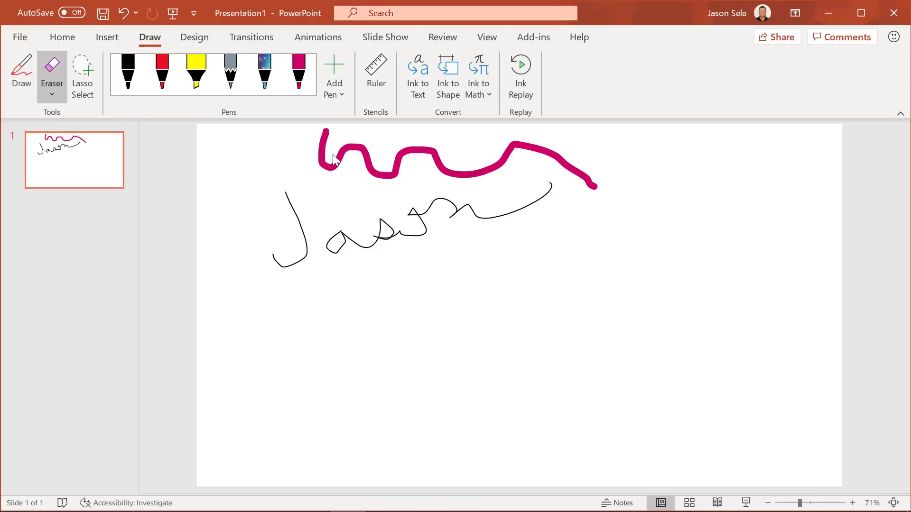
{"action": "mouse_move", "coordinate": [317, 151]}
{"action": "left_mouse_down"}
{"action": "mouse_move", "coordinate": [346, 171]}
{"action": "mouse_move", "coordinate": [406, 183]}
{"action": "mouse_move", "coordinate": [408, 151]}
{"action": "mouse_move", "coordinate": [326, 138]}
{"action": "left_mouse_up"}
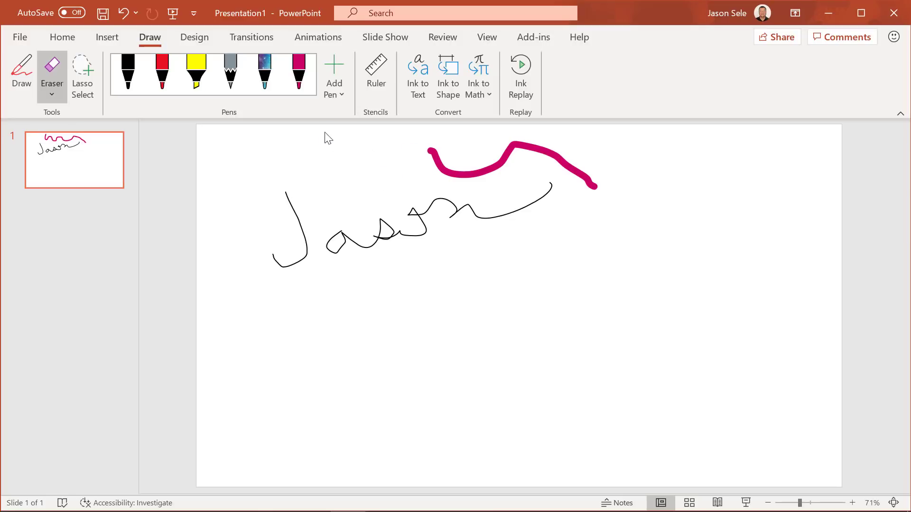
Position the ruler below 'Jason' and draw straight black lines along its edge
{"action": "left_click", "coordinate": [376, 71]}
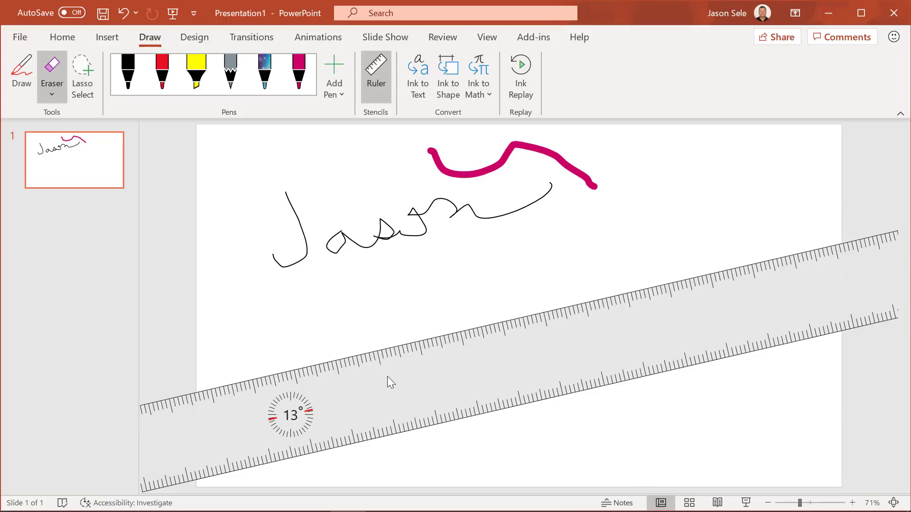
{"action": "scroll", "coordinate": [388, 377], "scroll_direction": "down", "scroll_amount": 3}
{"action": "scroll", "coordinate": [388, 377], "scroll_direction": "down", "scroll_amount": 4}
{"action": "scroll", "coordinate": [387, 376], "scroll_direction": "down", "scroll_amount": 3}
{"action": "scroll", "coordinate": [388, 376], "scroll_direction": "up", "scroll_amount": 1}
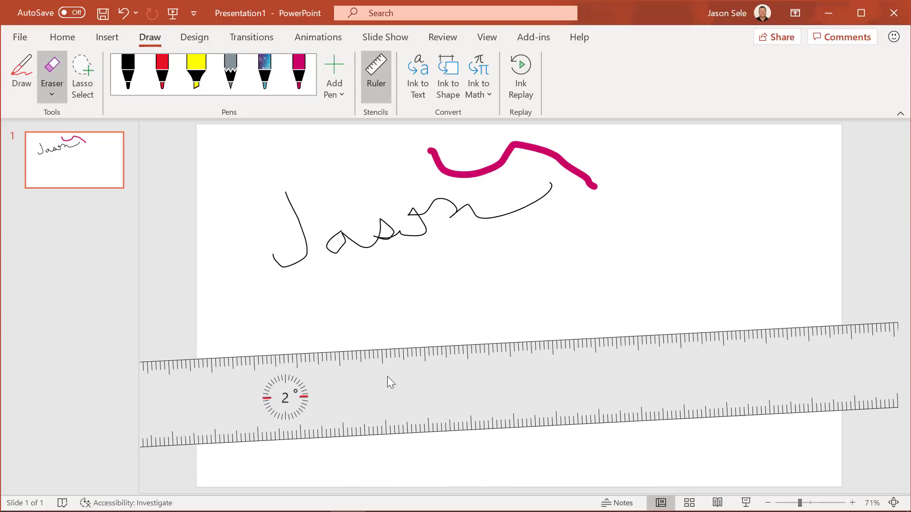
{"action": "scroll", "coordinate": [387, 377], "scroll_direction": "up", "scroll_amount": 3}
{"action": "scroll", "coordinate": [387, 377], "scroll_direction": "up", "scroll_amount": 4}
{"action": "scroll", "coordinate": [388, 377], "scroll_direction": "up", "scroll_amount": 8}
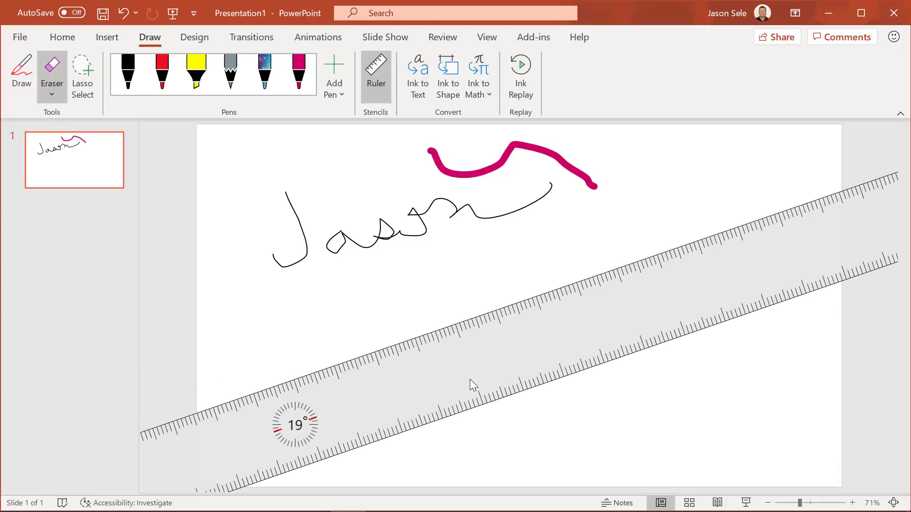
{"action": "left_click_drag", "start_coordinate": [469, 379], "coordinate": [480, 300]}
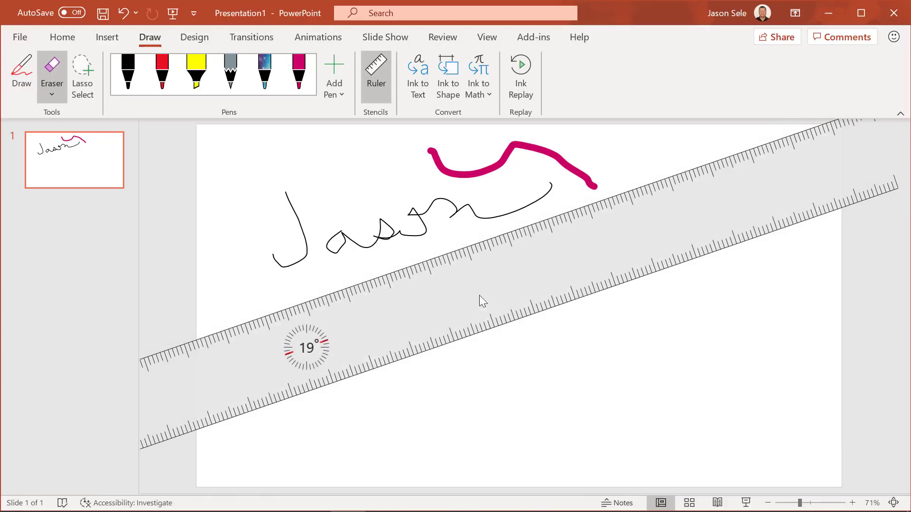
{"action": "left_click", "coordinate": [129, 65]}
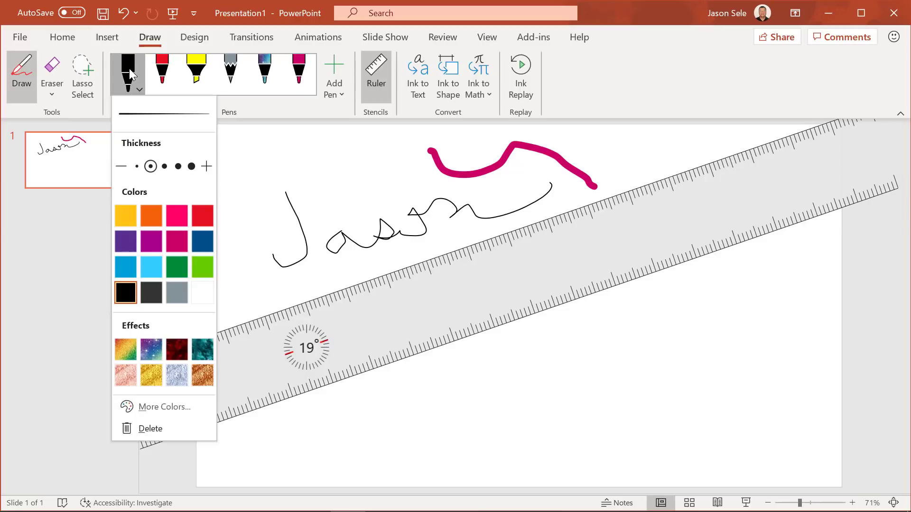
{"action": "left_click", "coordinate": [262, 325]}
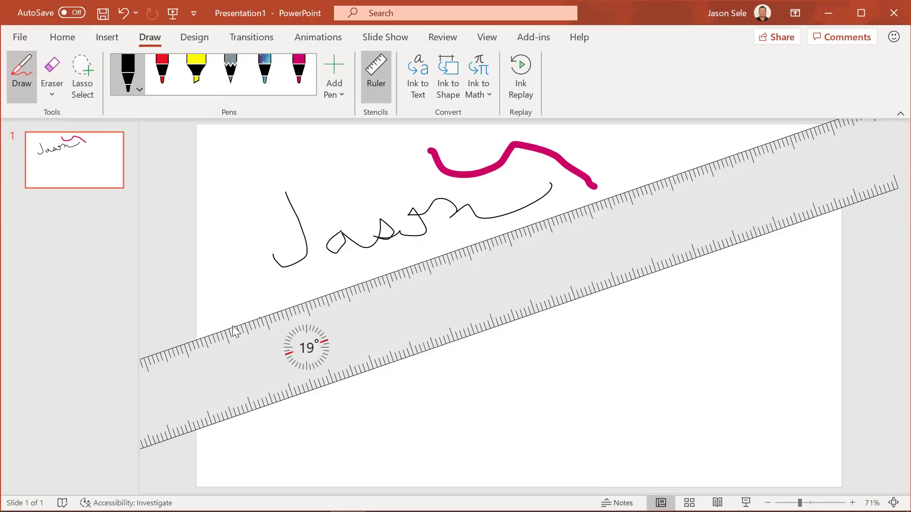
{"action": "left_click_drag", "start_coordinate": [234, 327], "coordinate": [376, 291]}
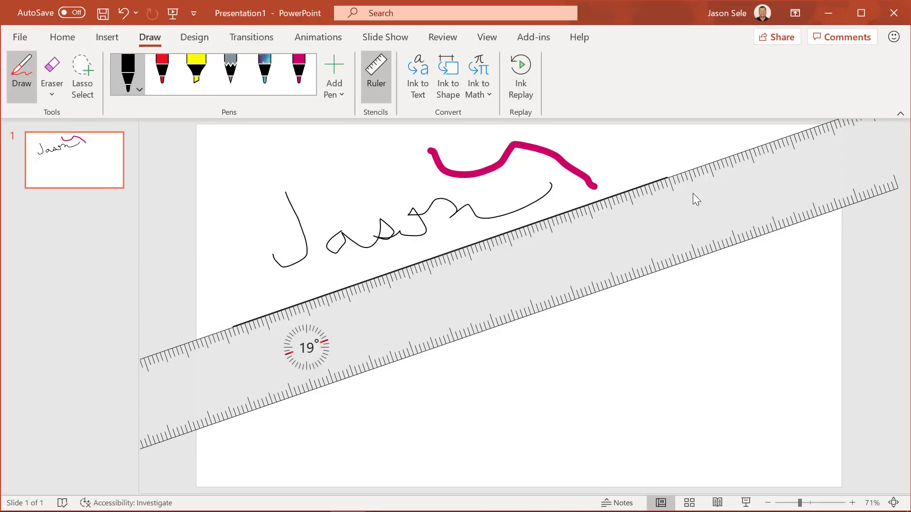
{"action": "left_click_drag", "start_coordinate": [693, 193], "coordinate": [694, 191]}
{"action": "scroll", "coordinate": [595, 266], "scroll_direction": "down", "scroll_amount": 5}
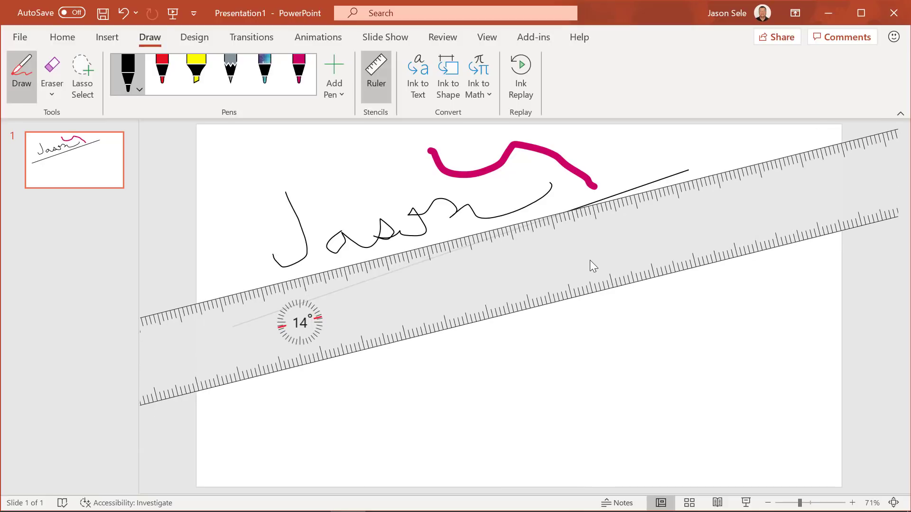
{"action": "scroll", "coordinate": [590, 261], "scroll_direction": "down", "scroll_amount": 2}
{"action": "mouse_move", "coordinate": [576, 271]}
{"action": "left_mouse_down"}
{"action": "mouse_move", "coordinate": [506, 340]}
{"action": "mouse_move", "coordinate": [504, 332]}
{"action": "mouse_move", "coordinate": [428, 360]}
{"action": "mouse_move", "coordinate": [327, 340]}
{"action": "mouse_move", "coordinate": [570, 324]}
{"action": "mouse_move", "coordinate": [735, 330]}
{"action": "left_mouse_up"}
{"action": "scroll", "coordinate": [503, 329], "scroll_direction": "down", "scroll_amount": 7}
{"action": "scroll", "coordinate": [501, 329], "scroll_direction": "down", "scroll_amount": 3}
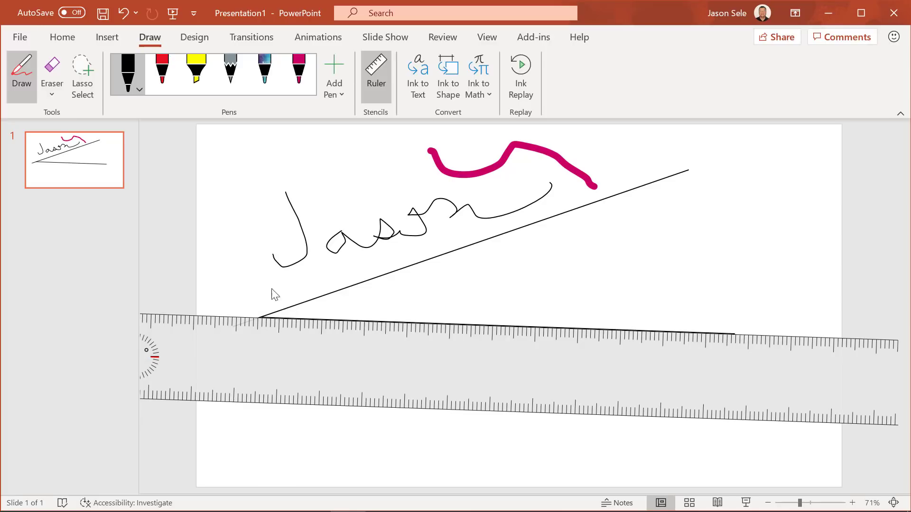
Hide the ruler, replay the ink, then lasso all ink and move it down-right
{"action": "left_click", "coordinate": [382, 67]}
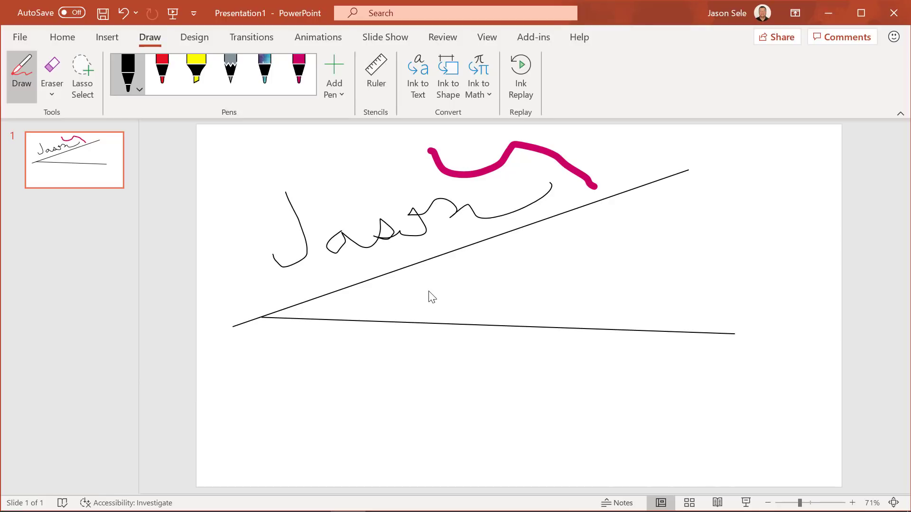
{"action": "left_click", "coordinate": [522, 67]}
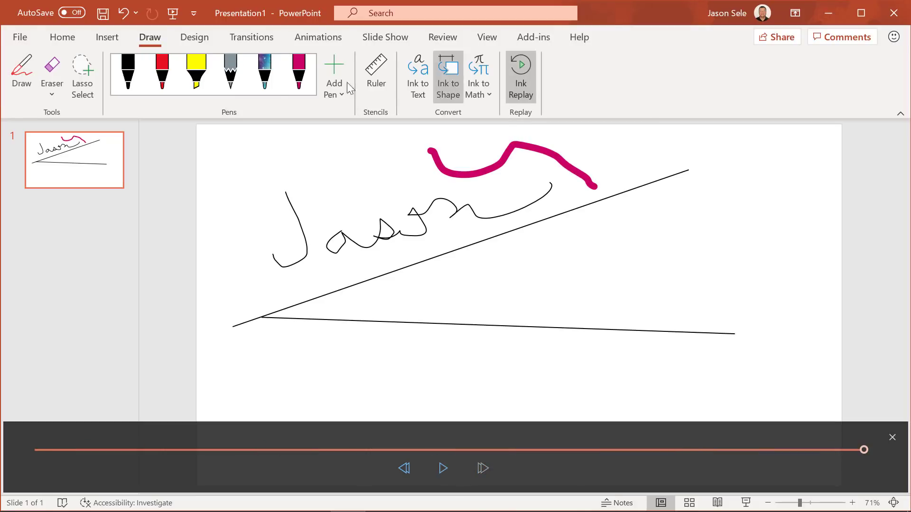
{"action": "left_click", "coordinate": [74, 75]}
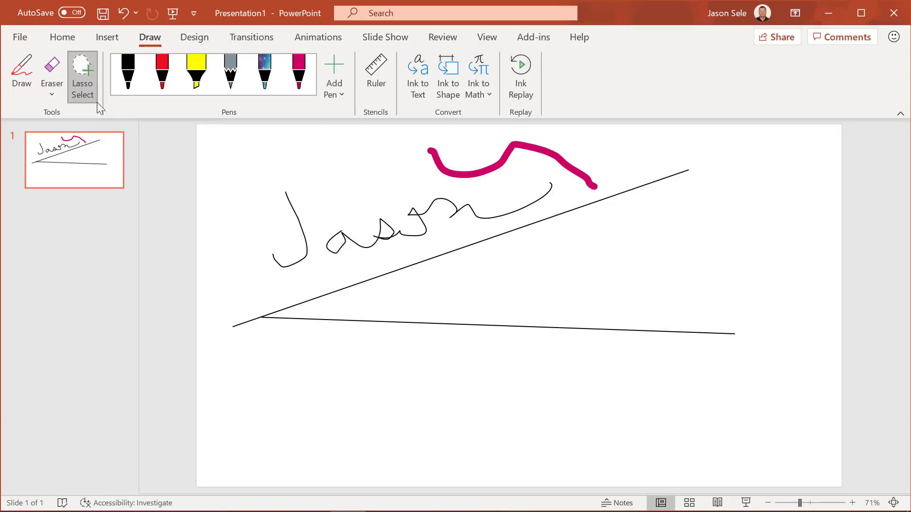
{"action": "mouse_move", "coordinate": [301, 143]}
{"action": "left_mouse_down"}
{"action": "mouse_move", "coordinate": [205, 290]}
{"action": "mouse_move", "coordinate": [754, 142]}
{"action": "mouse_move", "coordinate": [737, 134]}
{"action": "left_mouse_up"}
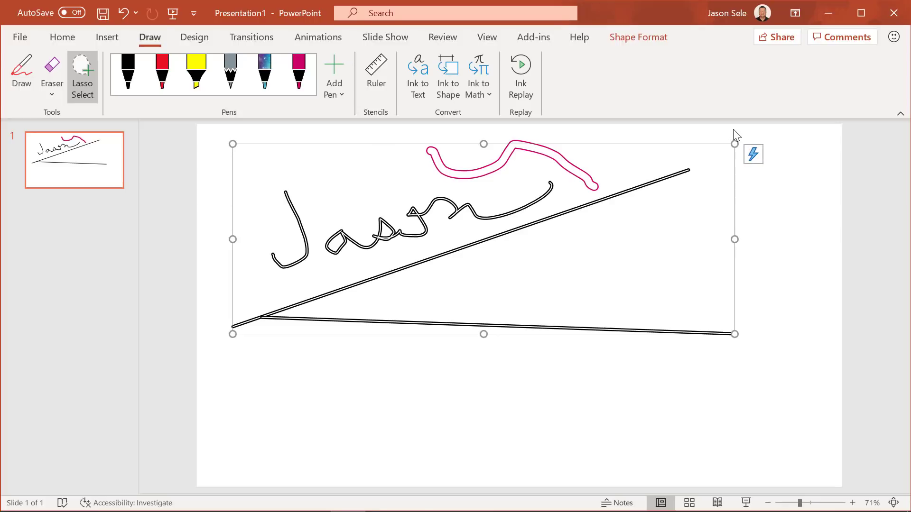
{"action": "left_click_drag", "start_coordinate": [497, 205], "coordinate": [536, 305]}
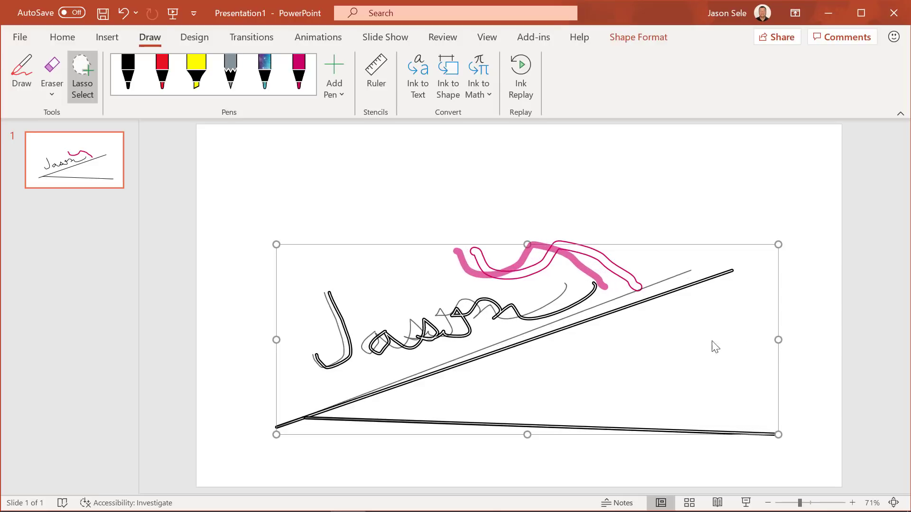
{"action": "left_click_drag", "start_coordinate": [752, 345], "coordinate": [623, 347]}
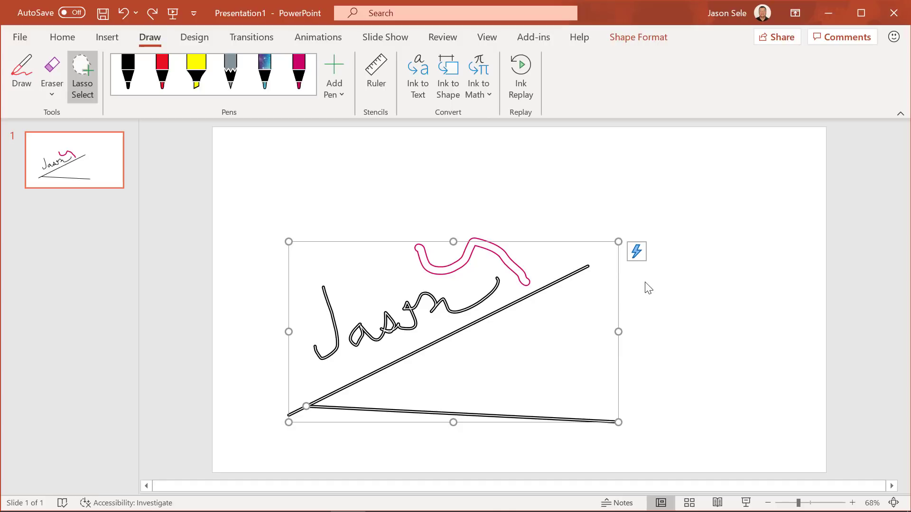
Undo the drawing's narrowing and delete the diagonal and long horizontal straight lines
{"action": "key", "text": "ctrl+z"}
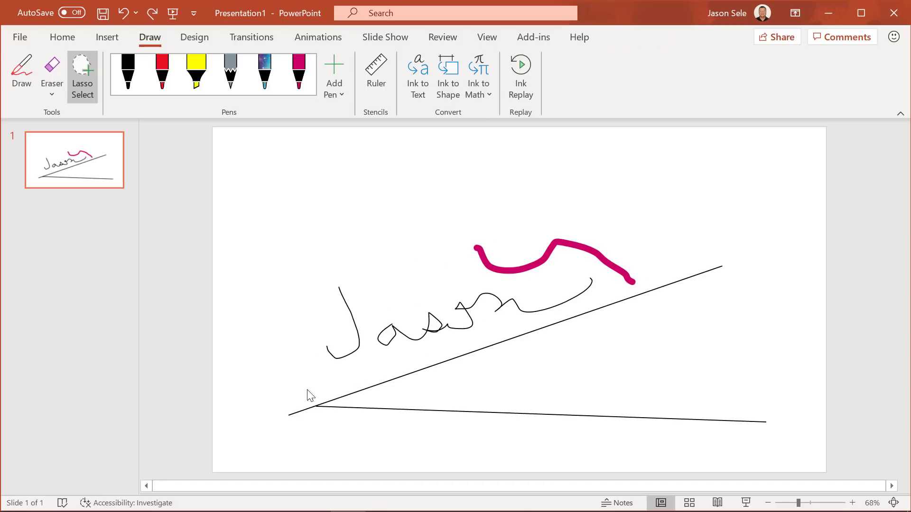
{"action": "left_click", "coordinate": [317, 410]}
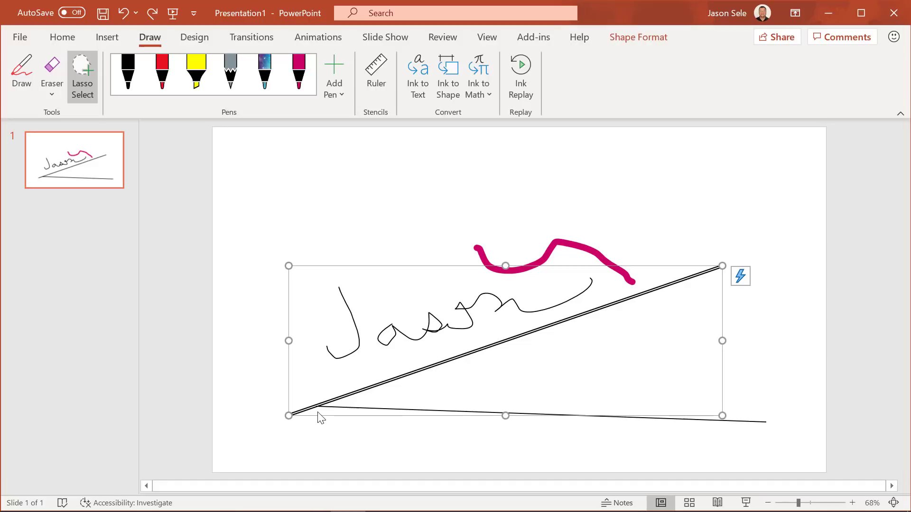
{"action": "key", "text": "Delete"}
{"action": "left_click", "coordinate": [380, 409]}
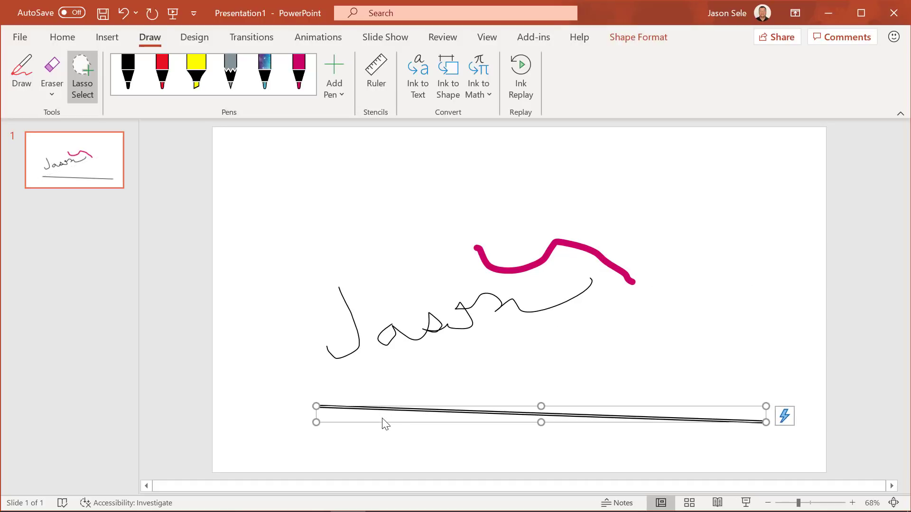
{"action": "key", "text": "Delete"}
Delete the magenta curve and convert the handwritten 'Jason' into typed text with Ink to Text
{"action": "mouse_move", "coordinate": [639, 273]}
{"action": "left_mouse_down"}
{"action": "mouse_move", "coordinate": [456, 282]}
{"action": "mouse_move", "coordinate": [543, 272]}
{"action": "left_mouse_up"}
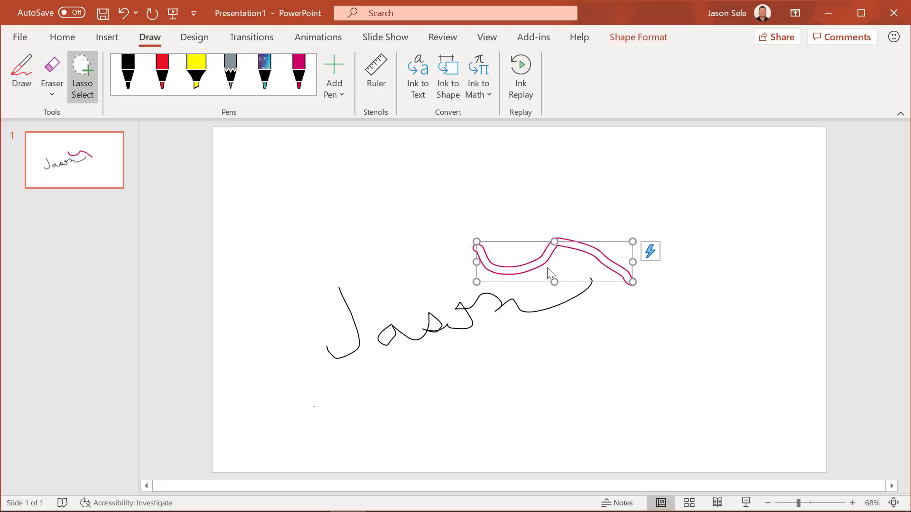
{"action": "key", "text": "Delete"}
{"action": "mouse_move", "coordinate": [299, 266]}
{"action": "left_mouse_down"}
{"action": "mouse_move", "coordinate": [646, 260]}
{"action": "mouse_move", "coordinate": [456, 370]}
{"action": "left_mouse_up"}
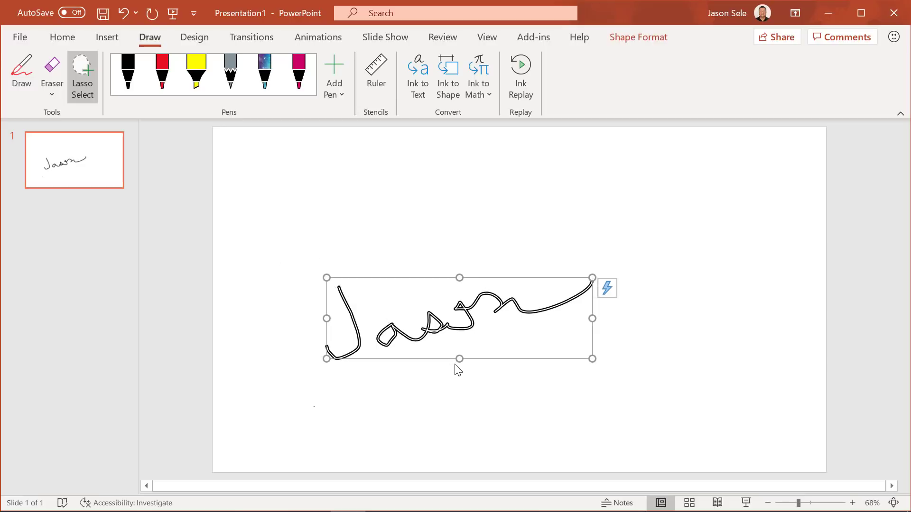
{"action": "left_click", "coordinate": [418, 90]}
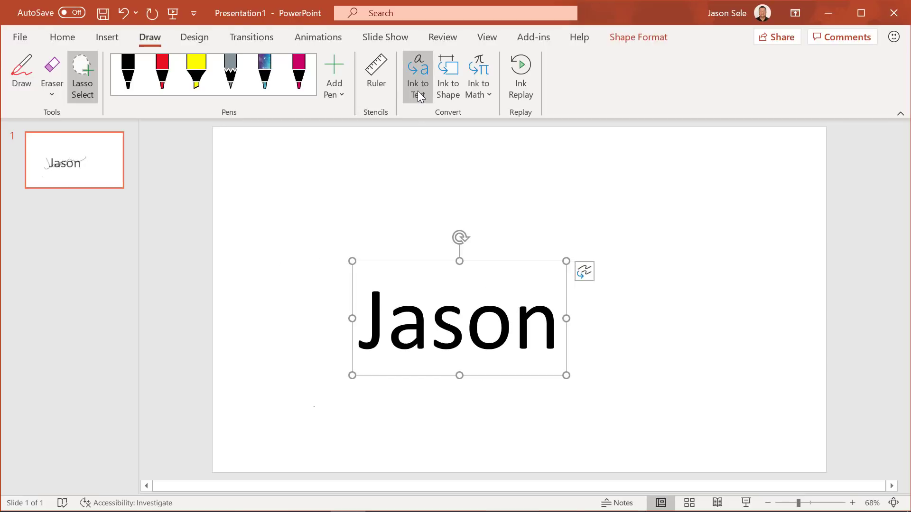
Draw a magenta circle above 'Jason', lasso it, and convert it with Ink to Shape
{"action": "left_click", "coordinate": [302, 65]}
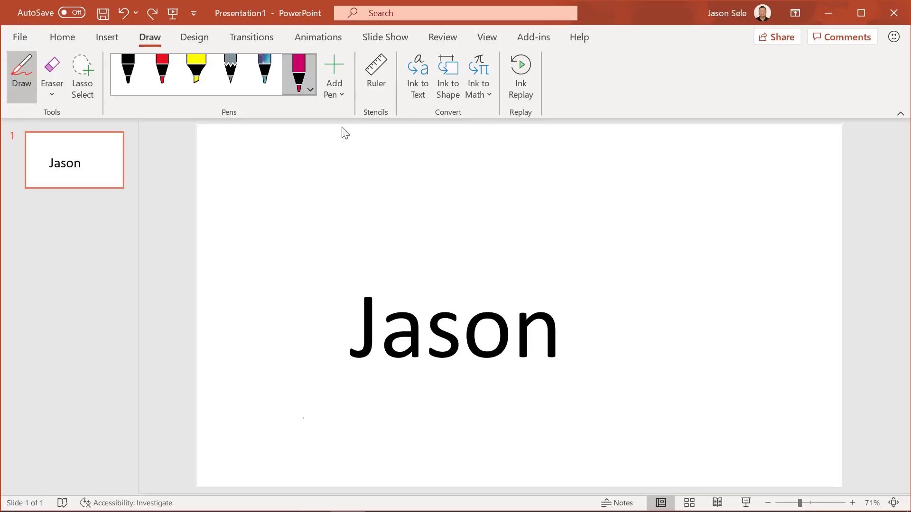
{"action": "mouse_move", "coordinate": [429, 166]}
{"action": "left_mouse_down"}
{"action": "mouse_move", "coordinate": [389, 189]}
{"action": "mouse_move", "coordinate": [425, 170]}
{"action": "left_mouse_up"}
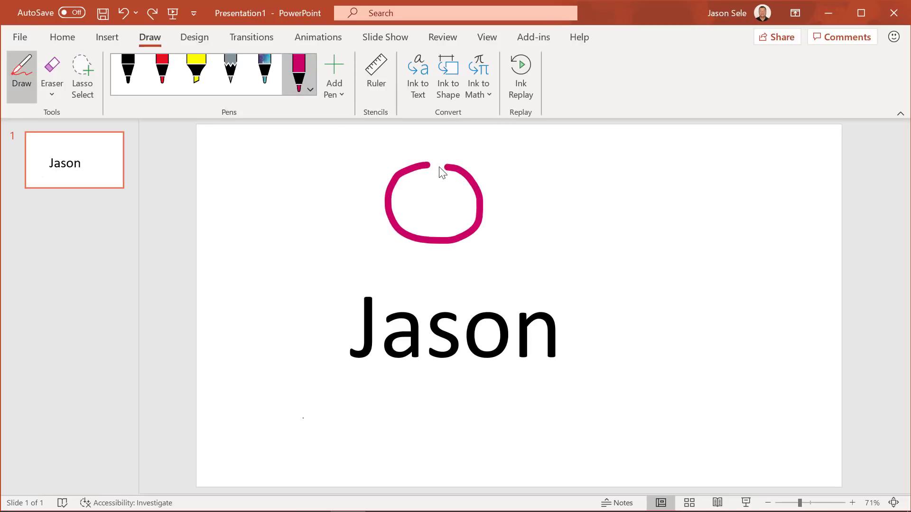
{"action": "left_click", "coordinate": [83, 75]}
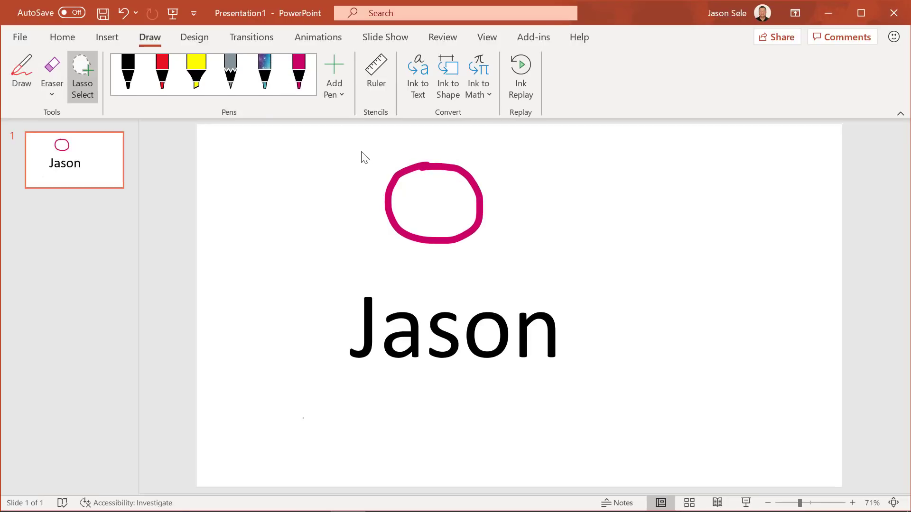
{"action": "mouse_move", "coordinate": [361, 153]}
{"action": "left_mouse_down"}
{"action": "mouse_move", "coordinate": [505, 169]}
{"action": "mouse_move", "coordinate": [361, 153]}
{"action": "left_mouse_up"}
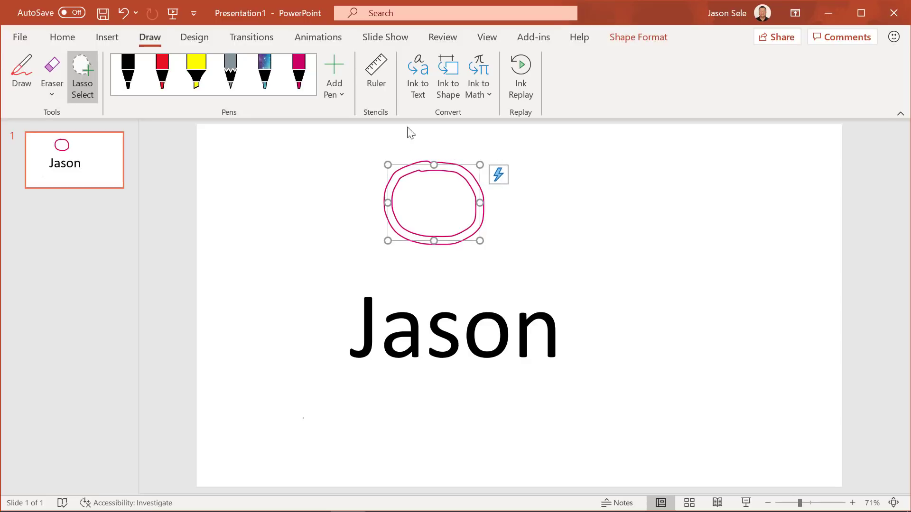
{"action": "left_click", "coordinate": [444, 80]}
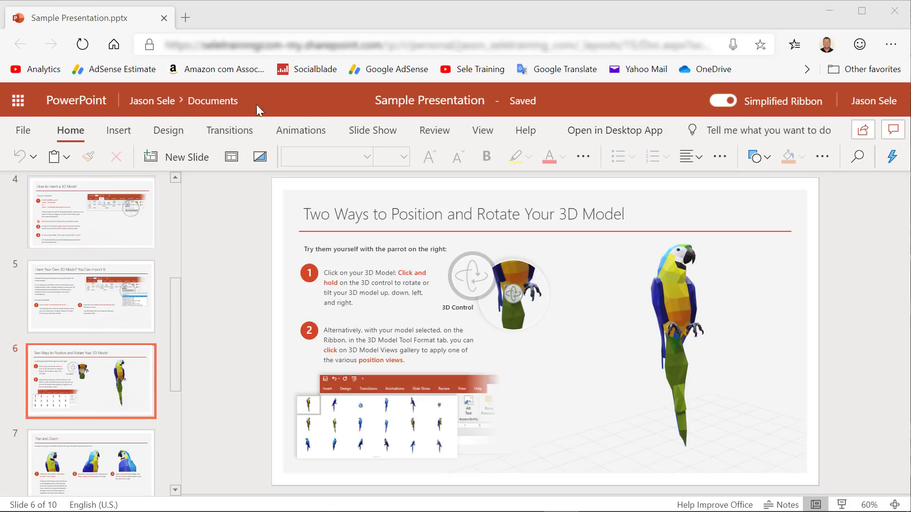
Launch Rehearse with Coach from Slide Show to reach the Presenter Coach welcome screen
{"action": "left_click", "coordinate": [373, 130]}
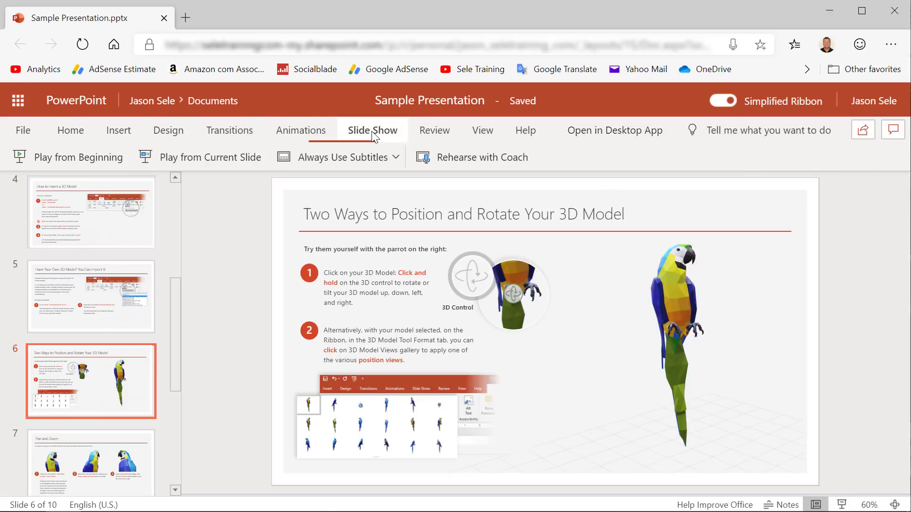
{"action": "left_click", "coordinate": [475, 159]}
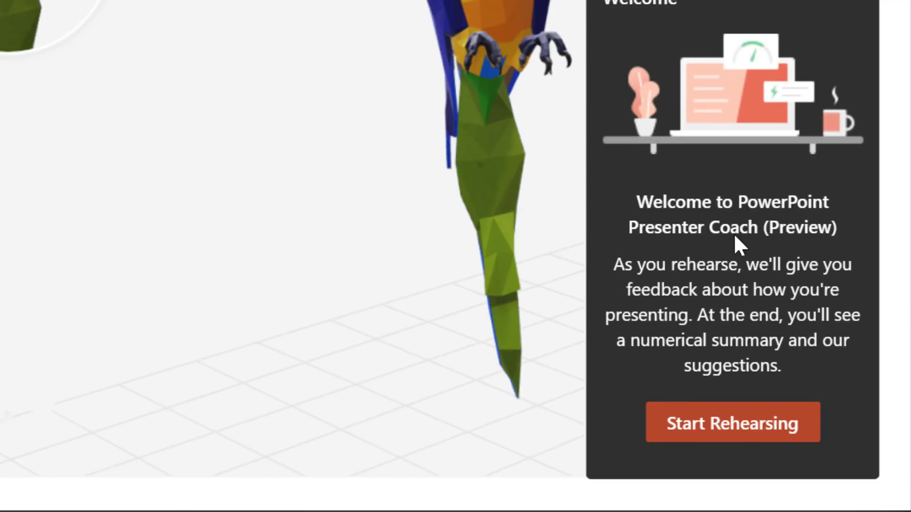
Rehearse with Presenter Coach, then stop to get a report showing 138 words per minute
{"action": "left_click", "coordinate": [725, 421]}
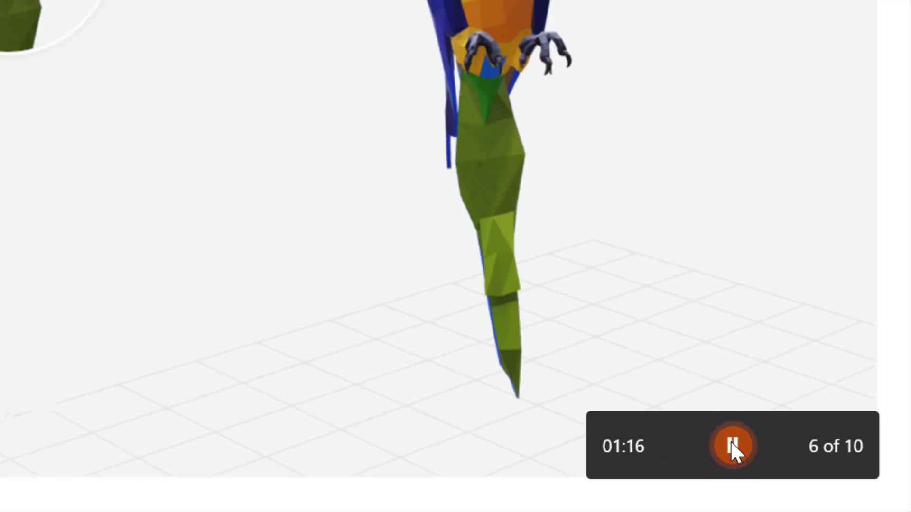
{"action": "left_click", "coordinate": [731, 442]}
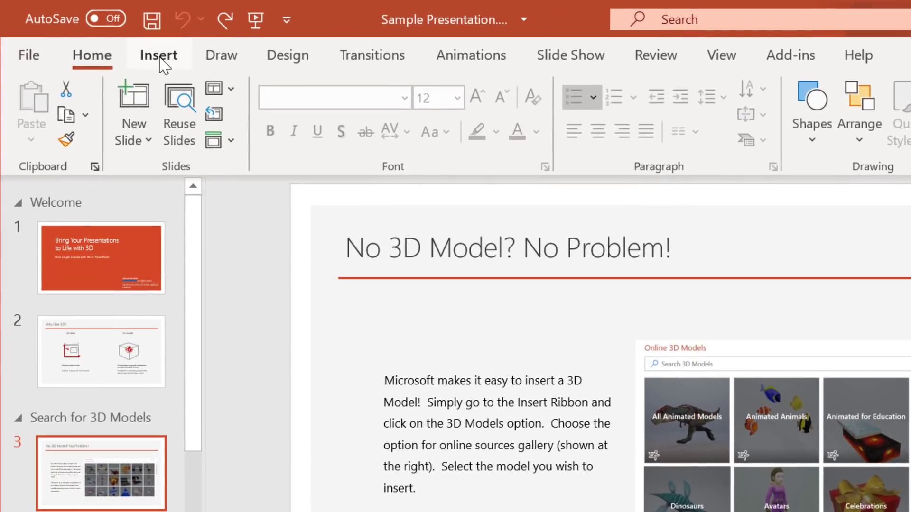
Insert a Summary Zoom of four slides, leaving out slides 3 and 6
{"action": "left_click", "coordinate": [108, 41]}
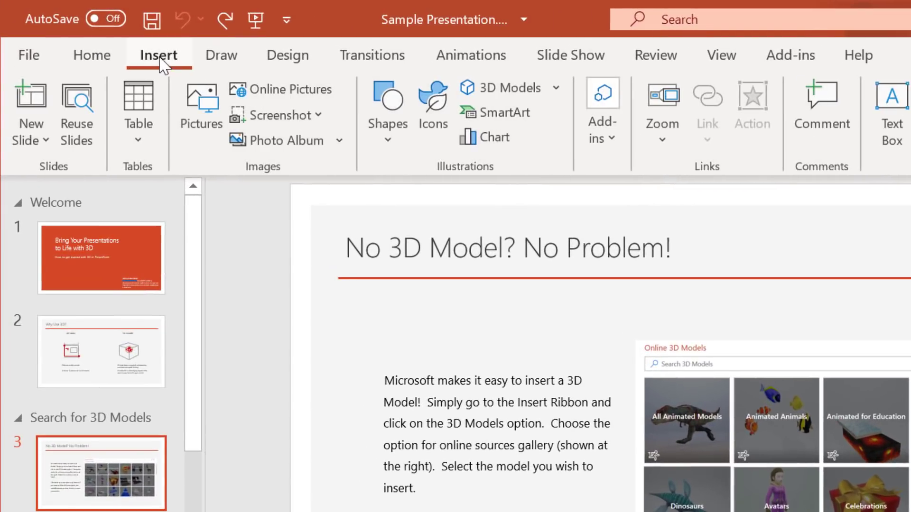
{"action": "left_click", "coordinate": [663, 131]}
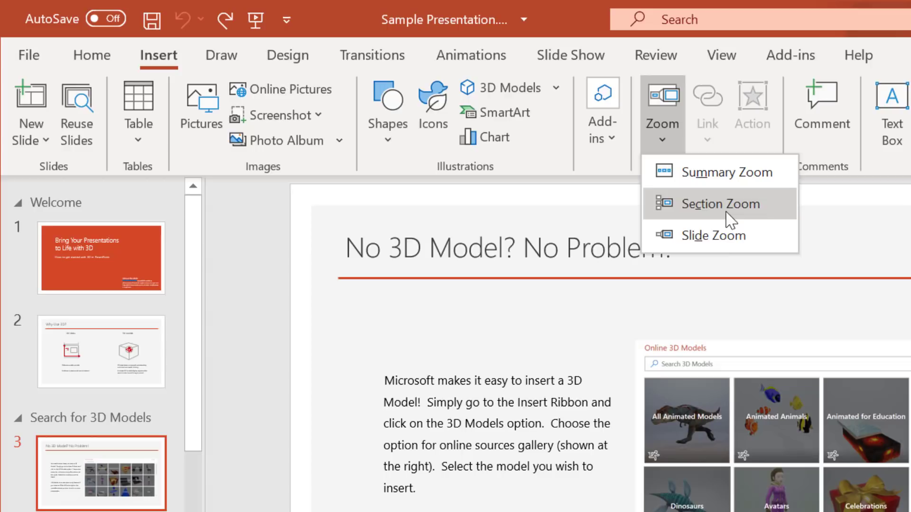
{"action": "left_click", "coordinate": [717, 183]}
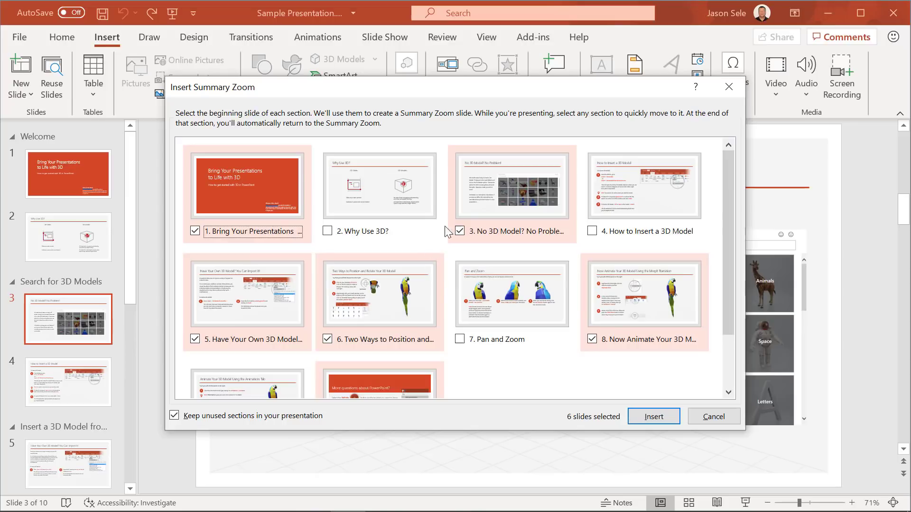
{"action": "left_click", "coordinate": [460, 230]}
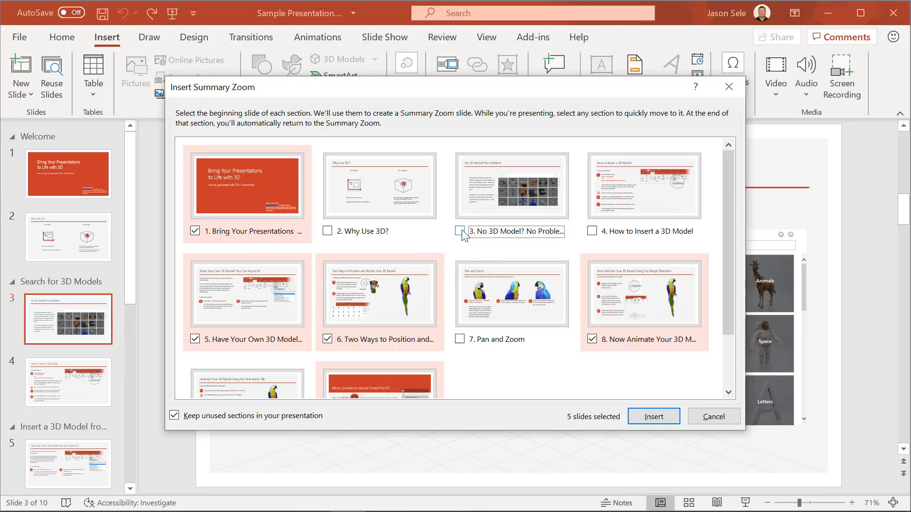
{"action": "left_click", "coordinate": [328, 340]}
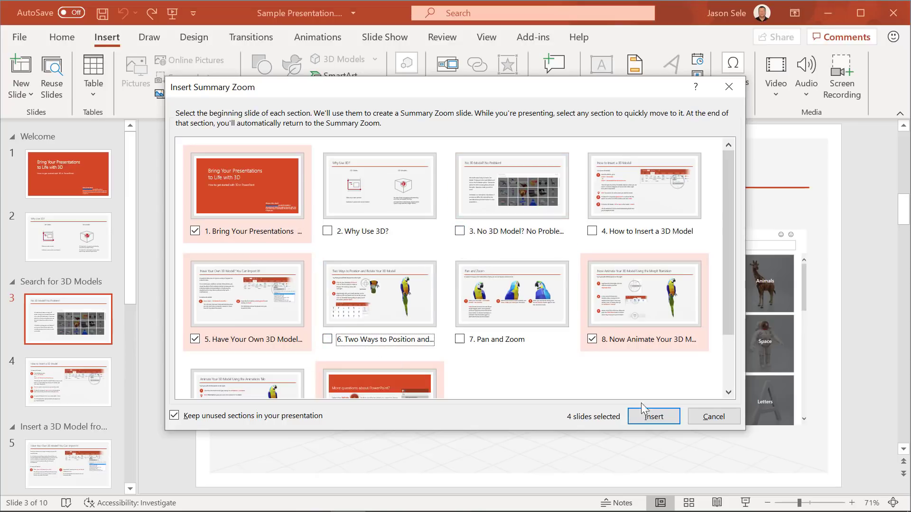
{"action": "left_click", "coordinate": [652, 417]}
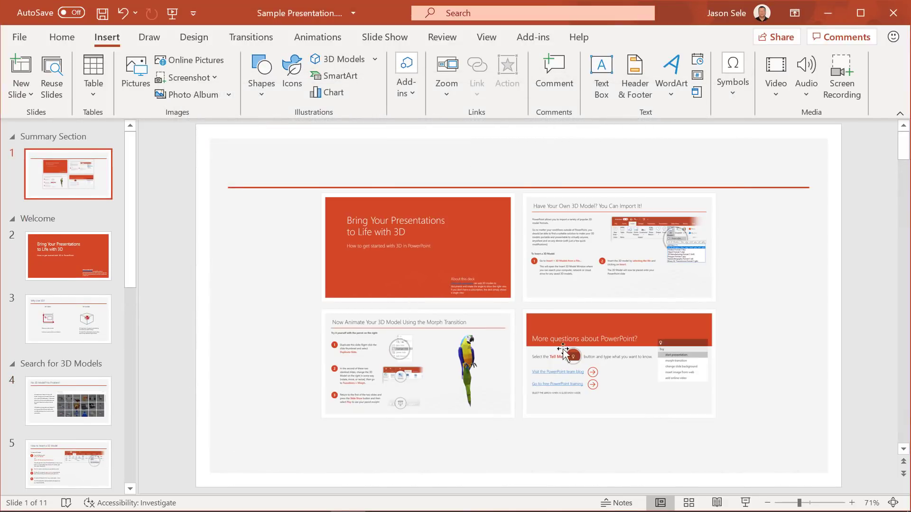
Move the summary zoom group left and down, then deselect it
{"action": "left_click", "coordinate": [440, 257]}
{"action": "mouse_move", "coordinate": [387, 163]}
{"action": "left_mouse_down"}
{"action": "mouse_move", "coordinate": [295, 188]}
{"action": "mouse_move", "coordinate": [291, 179]}
{"action": "left_mouse_up"}
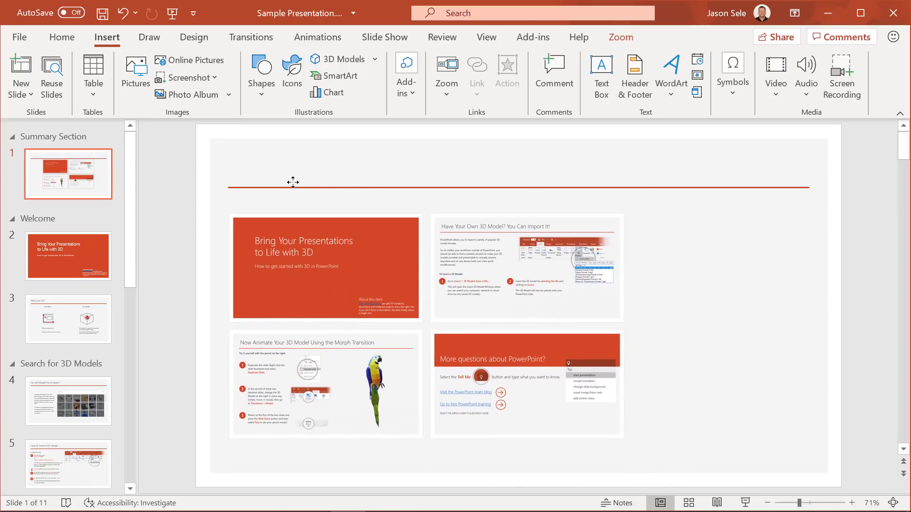
{"action": "left_click", "coordinate": [667, 283]}
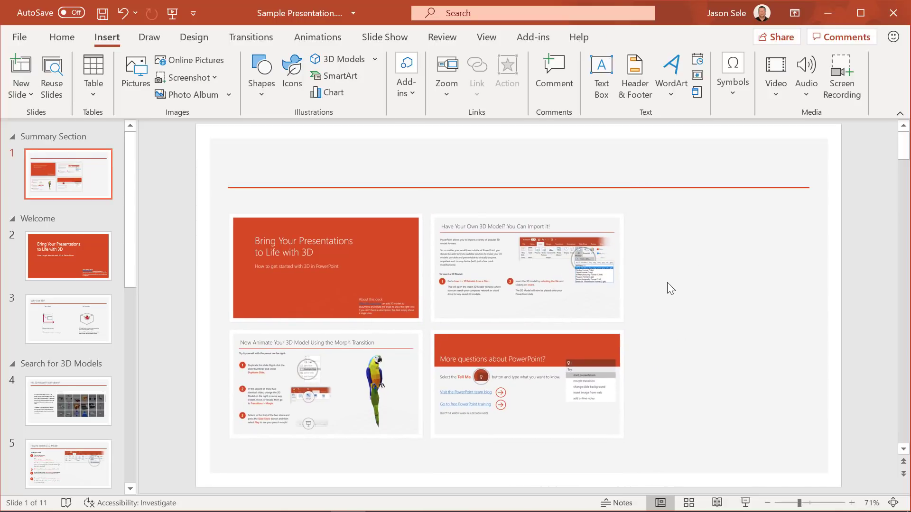
{"action": "left_click", "coordinate": [746, 504]}
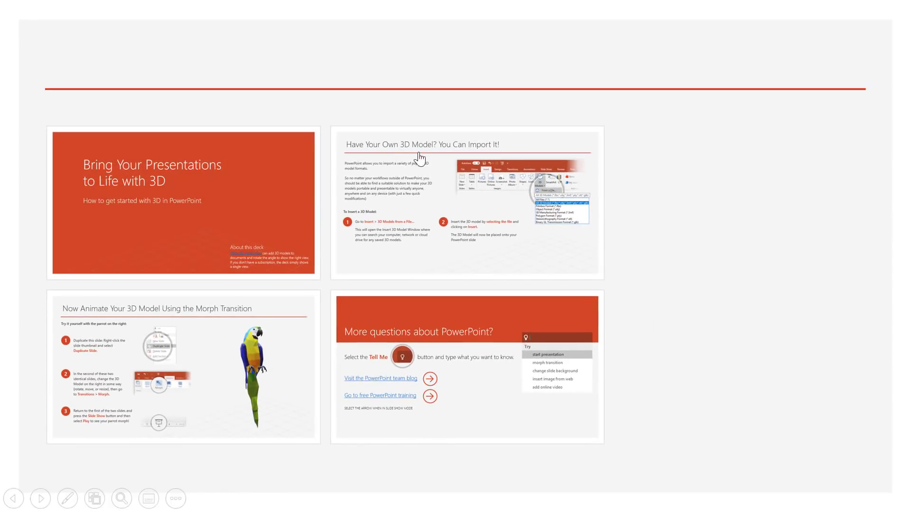
{"action": "left_click", "coordinate": [440, 176]}
{"action": "left_click", "coordinate": [441, 171]}
{"action": "left_click", "coordinate": [430, 376]}
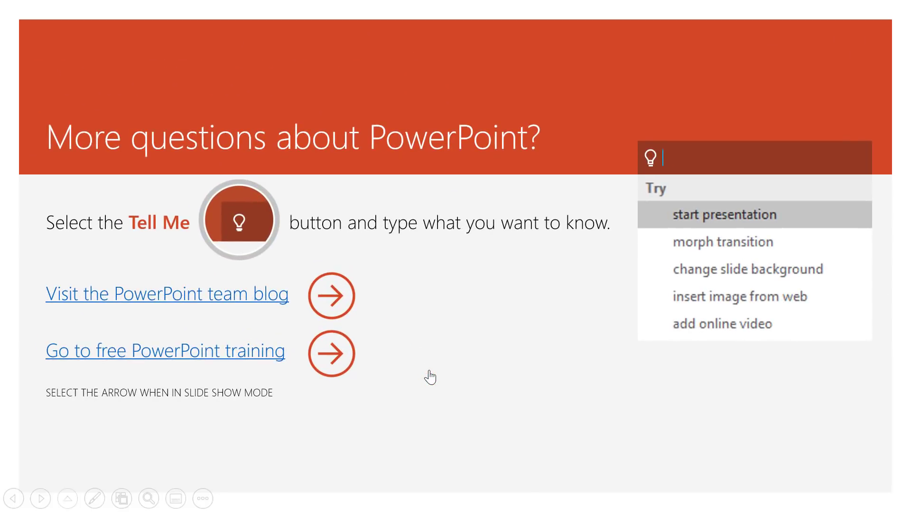
{"action": "left_click", "coordinate": [430, 377]}
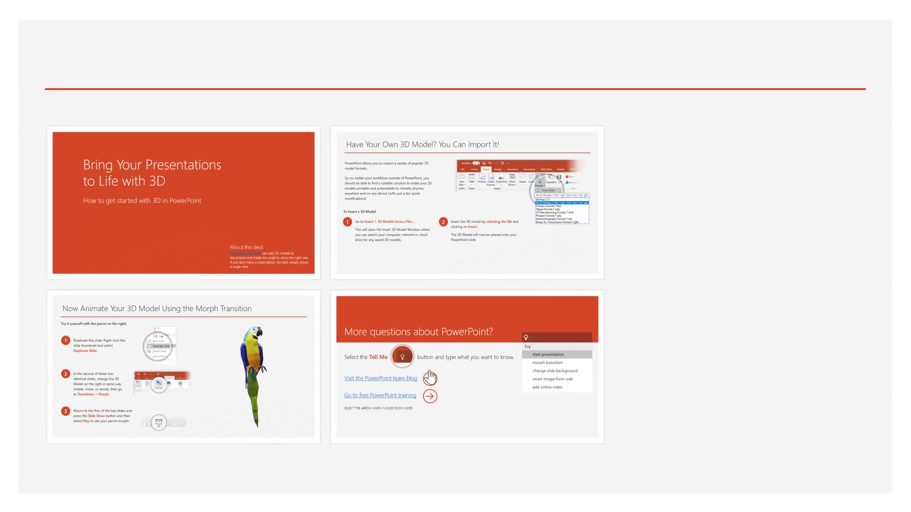
{"action": "key", "text": "Escape"}
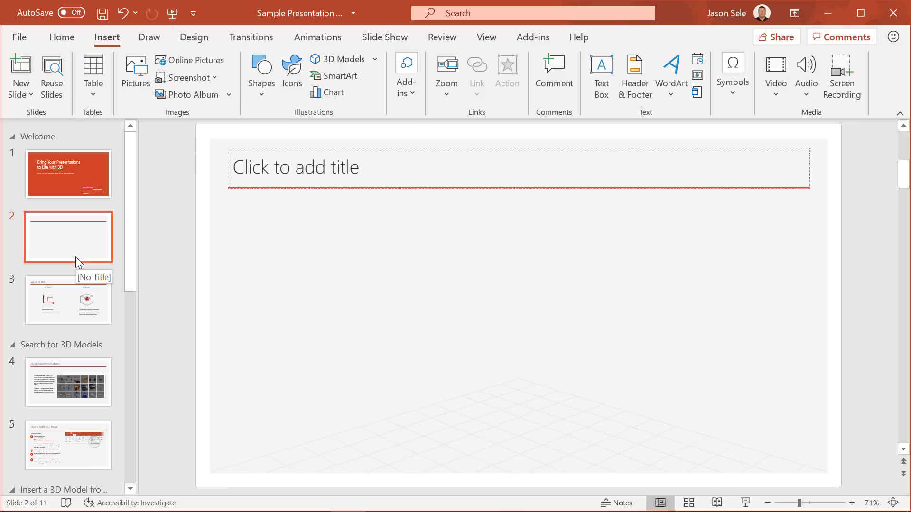
Add a section before blank slide 2 and name it 'Section 1'
{"action": "right_click", "coordinate": [64, 205]}
{"action": "left_click", "coordinate": [103, 288]}
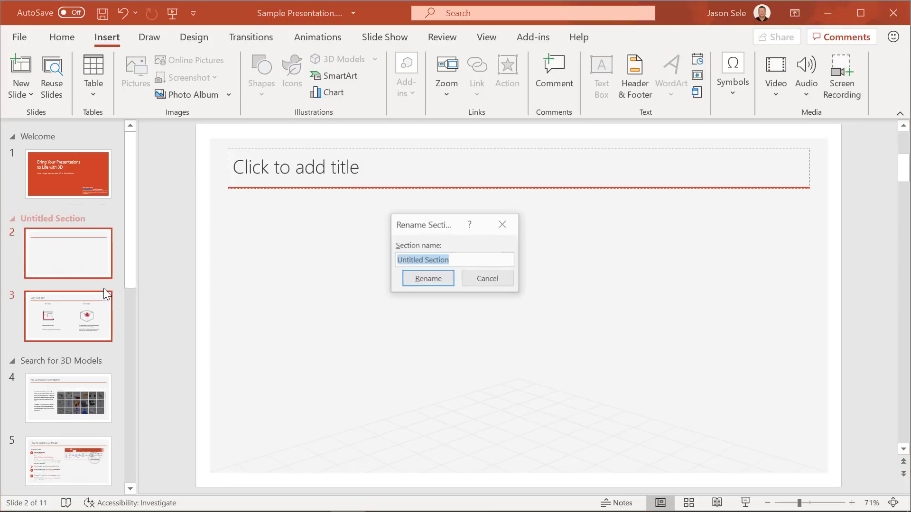
{"action": "type", "text": "Section 1"}
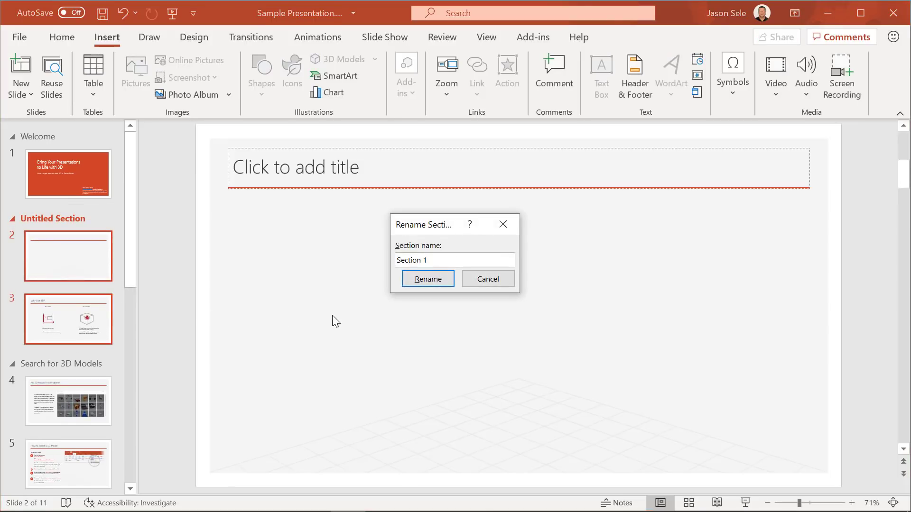
{"action": "left_click", "coordinate": [414, 278]}
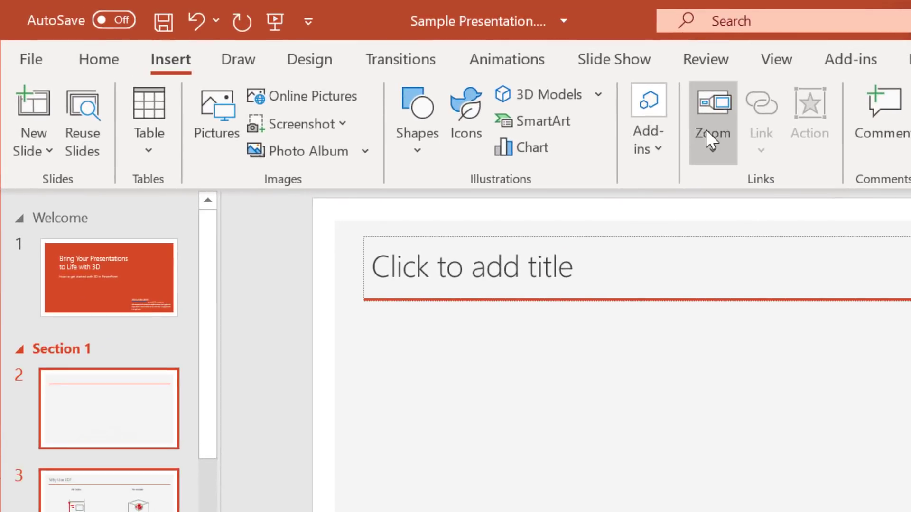
Insert section zooms for Welcome, Search for 3D Models and 3D positioning
{"action": "left_click", "coordinate": [708, 140]}
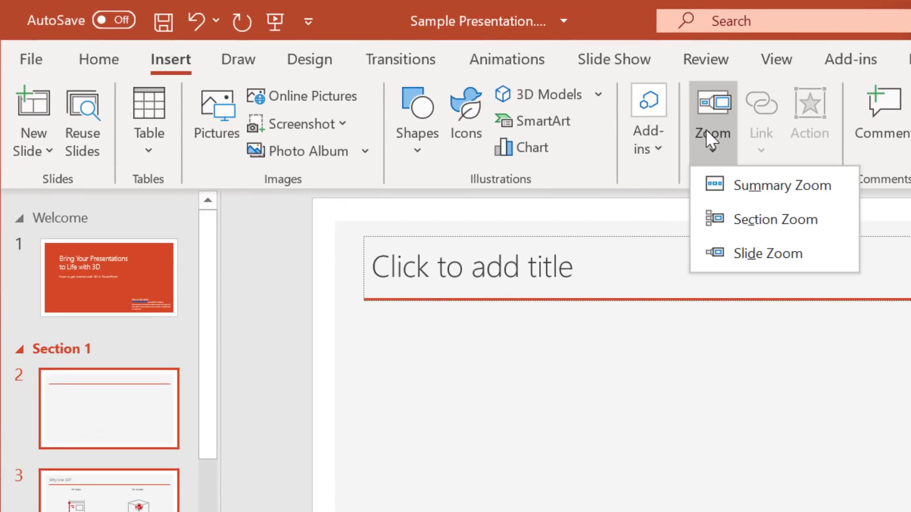
{"action": "left_click", "coordinate": [747, 221]}
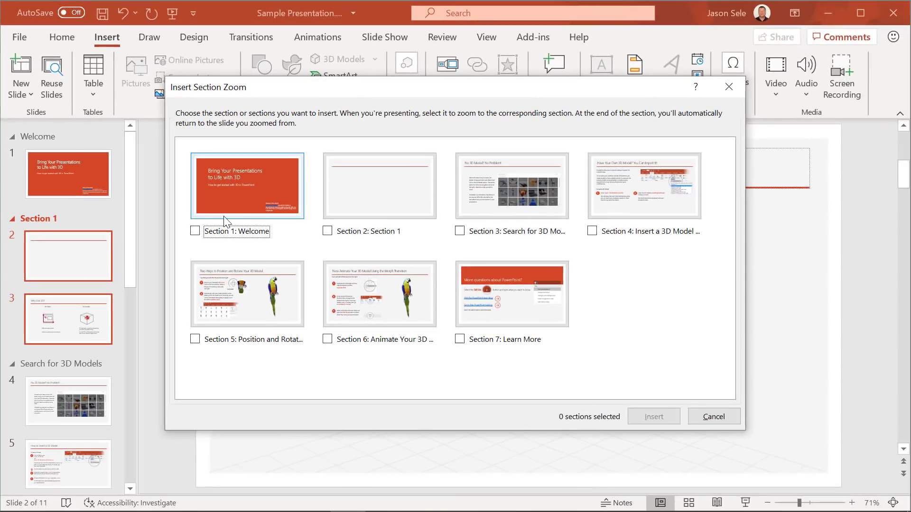
{"action": "left_click", "coordinate": [195, 232]}
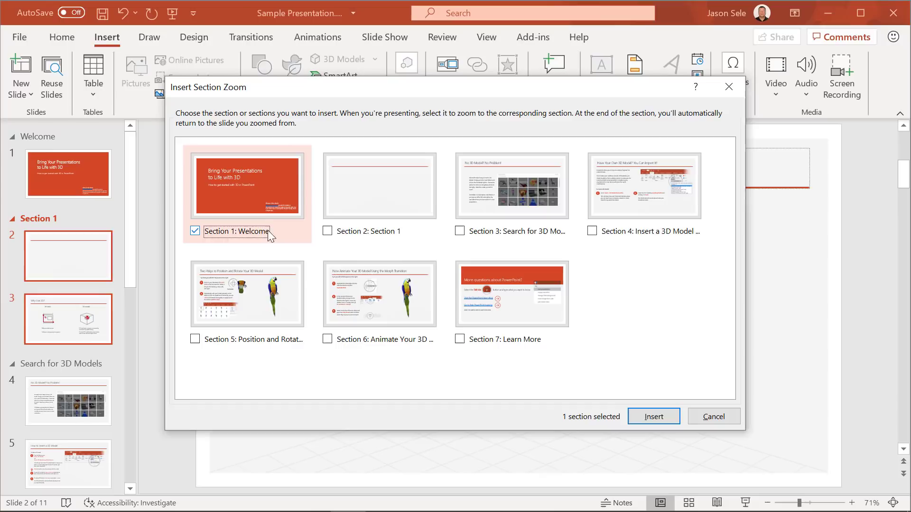
{"action": "left_click", "coordinate": [460, 232]}
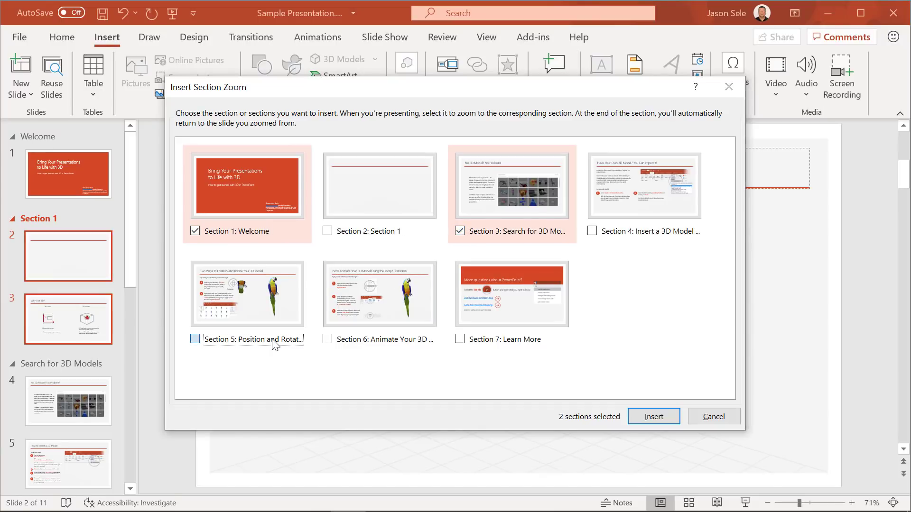
{"action": "left_click", "coordinate": [195, 339]}
{"action": "left_click", "coordinate": [666, 419]}
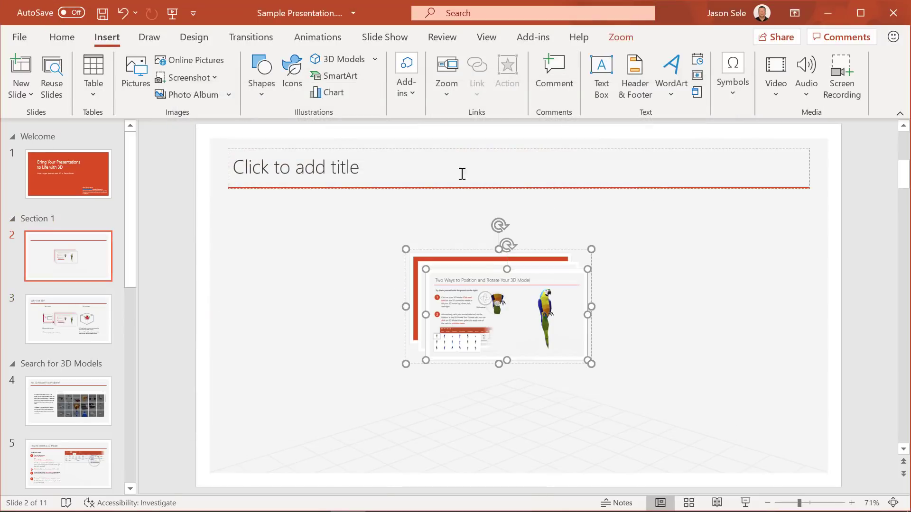
Spread the three zoom thumbnails toward the right side and present the slide
{"action": "left_click_drag", "start_coordinate": [516, 301], "coordinate": [740, 266]}
{"action": "mouse_move", "coordinate": [500, 310]}
{"action": "left_mouse_down"}
{"action": "mouse_move", "coordinate": [730, 341]}
{"action": "mouse_move", "coordinate": [733, 377]}
{"action": "left_mouse_up"}
{"action": "left_click_drag", "start_coordinate": [486, 300], "coordinate": [557, 276]}
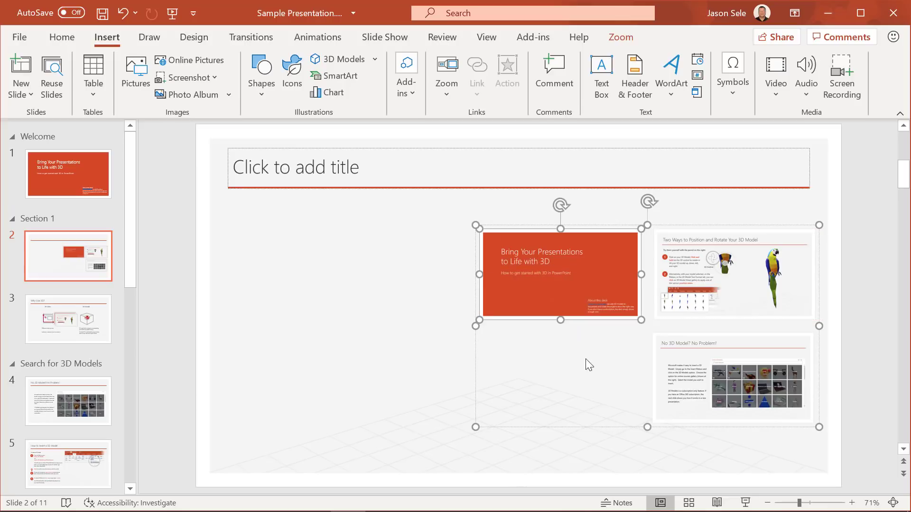
{"action": "left_click", "coordinate": [745, 503]}
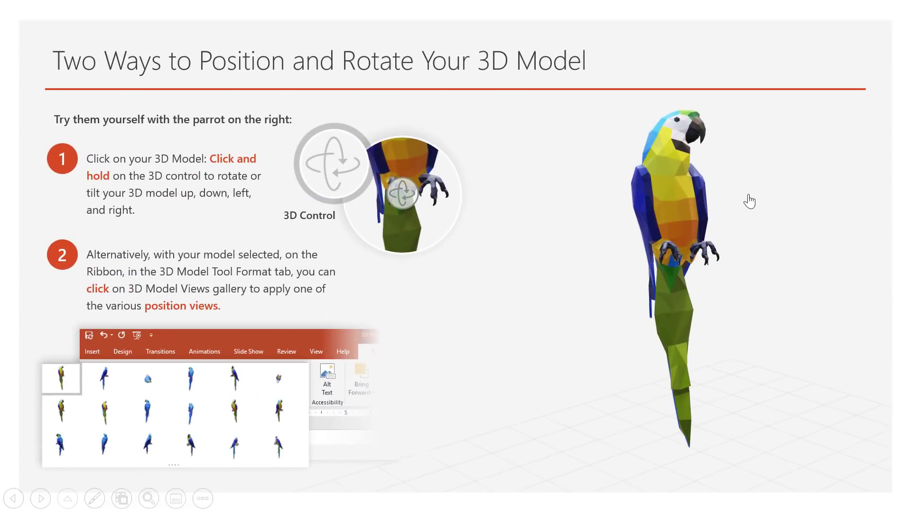
Zoom into and back out of a section during the show, then end it
{"action": "left_click", "coordinate": [750, 201]}
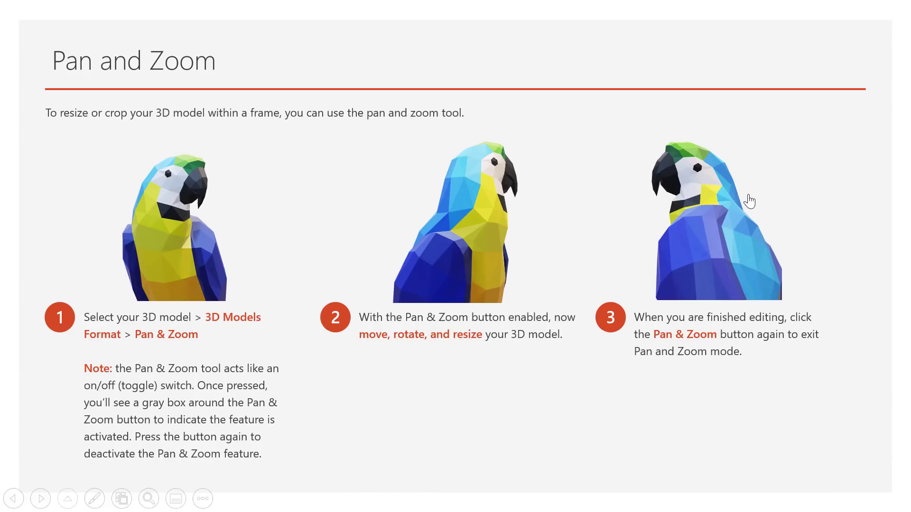
{"action": "left_click", "coordinate": [749, 201]}
{"action": "key", "text": "Escape"}
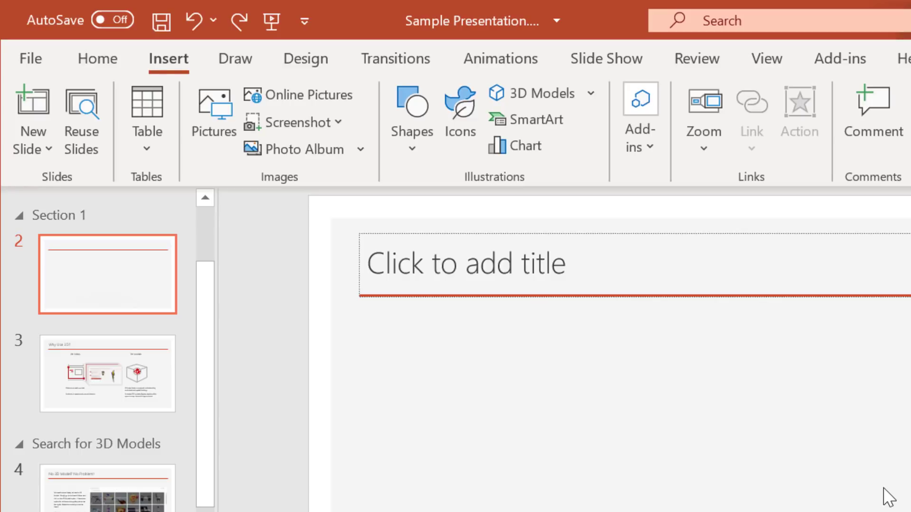
Insert slide zooms for slide 1, slide 3 Why Use 3D? and slide 8 Pan and Zoom
{"action": "left_click", "coordinate": [706, 158]}
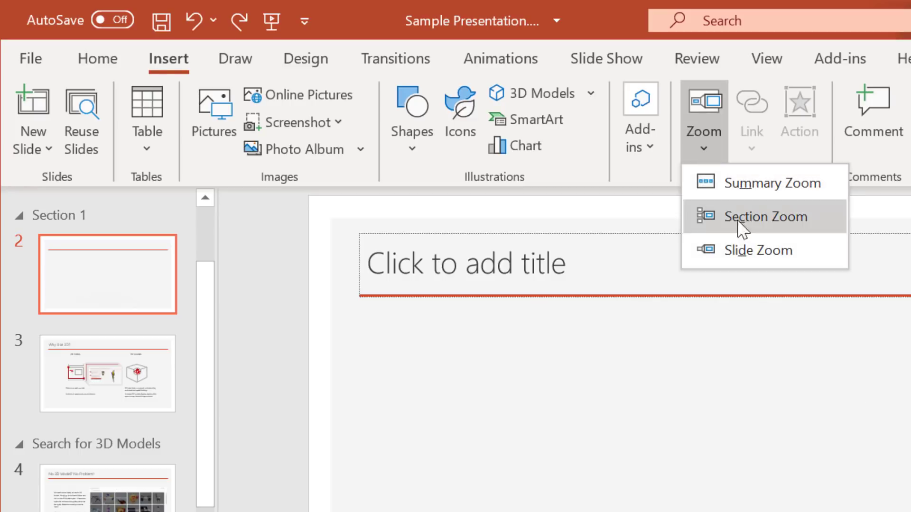
{"action": "left_click", "coordinate": [753, 257]}
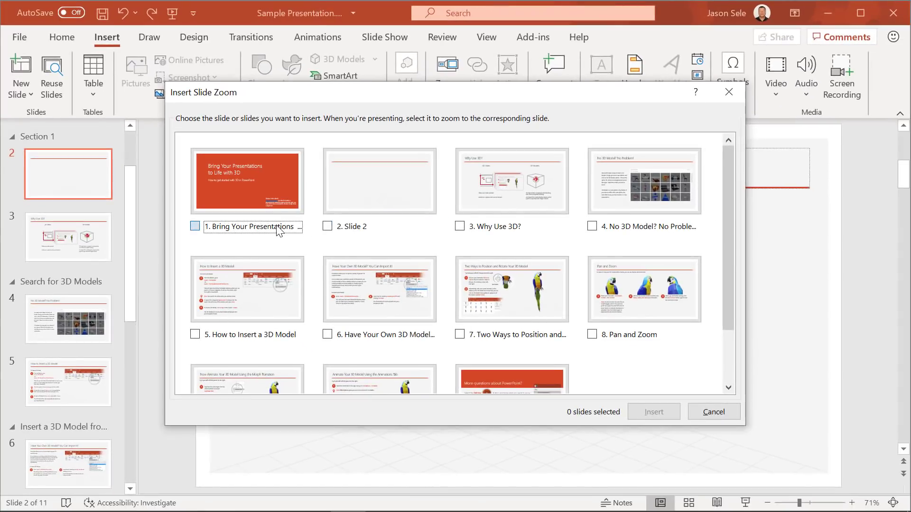
{"action": "left_click", "coordinate": [283, 228]}
{"action": "left_click", "coordinate": [460, 228]}
{"action": "left_click", "coordinate": [594, 334]}
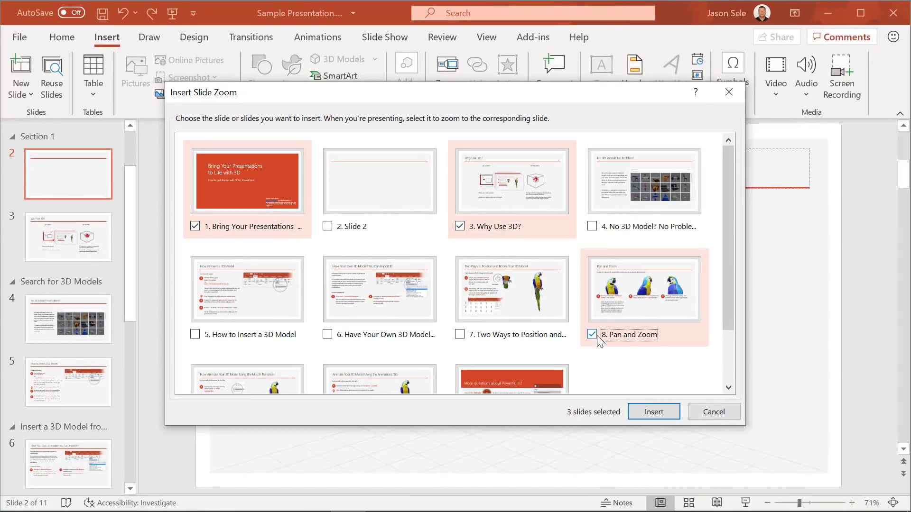
{"action": "left_click", "coordinate": [646, 413]}
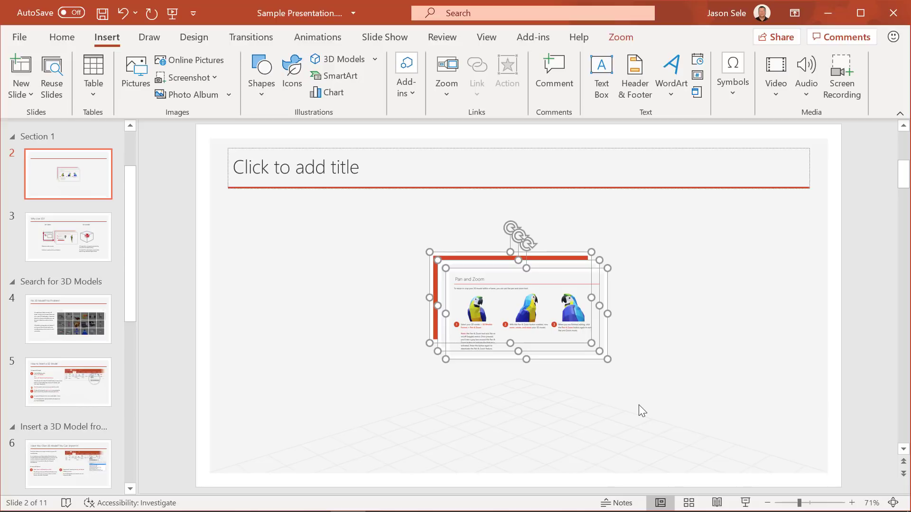
Stack the title, Why Use 3D? and Pan and Zoom zooms in a column at right
{"action": "left_click", "coordinate": [594, 358]}
{"action": "left_click", "coordinate": [539, 315], "text": "shift"}
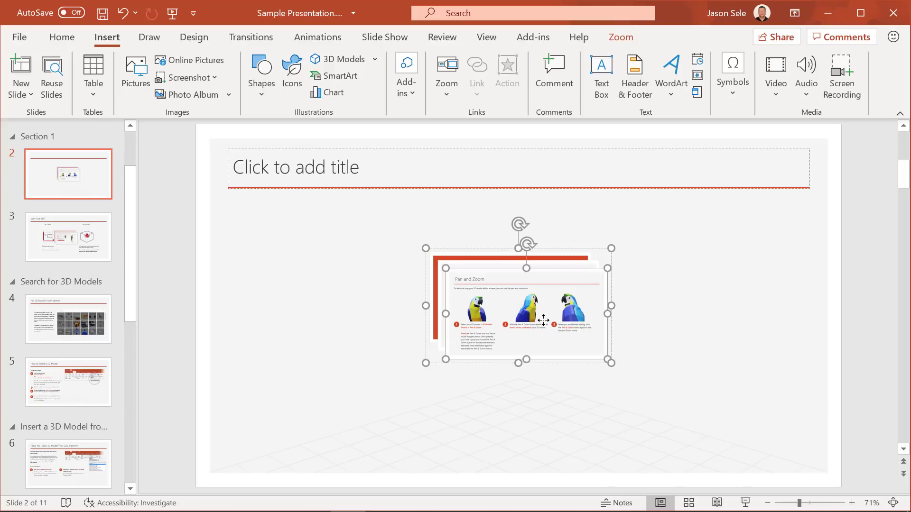
{"action": "left_click_drag", "start_coordinate": [530, 313], "coordinate": [736, 396]}
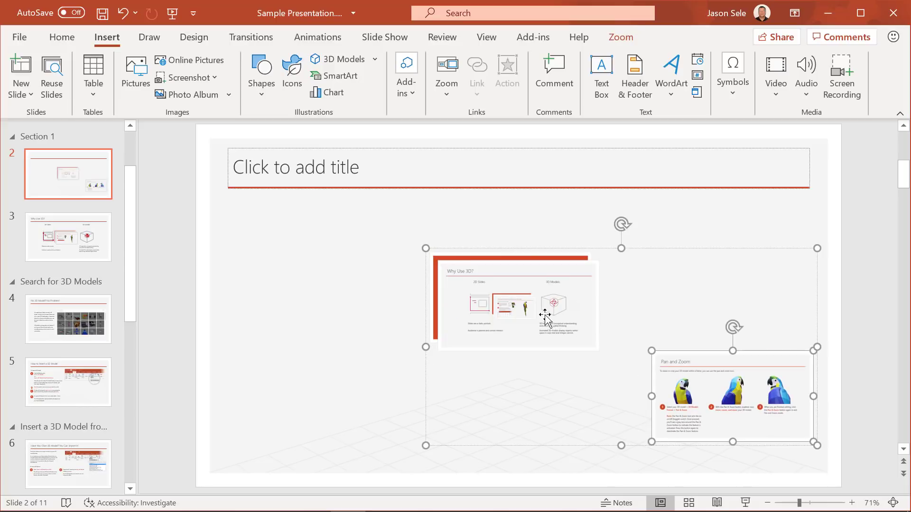
{"action": "left_click_drag", "start_coordinate": [524, 308], "coordinate": [736, 294]}
{"action": "left_click_drag", "start_coordinate": [515, 291], "coordinate": [715, 191]}
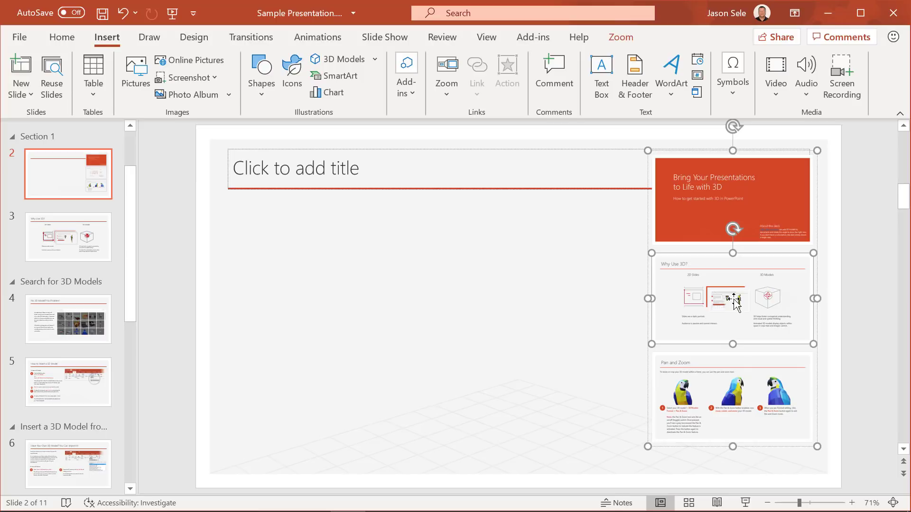
Turn on Return to Zoom, previewing Zoom Border and Zoom Effects without applying either
{"action": "left_click", "coordinate": [620, 37]}
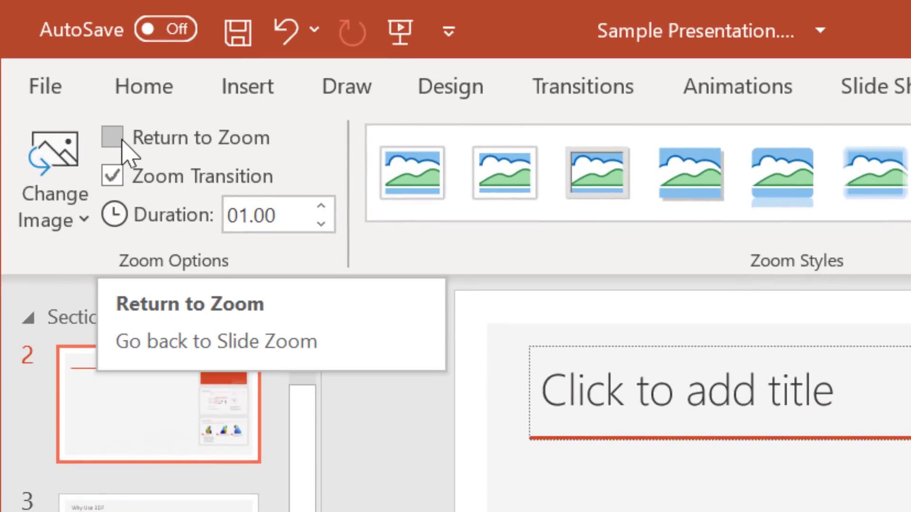
{"action": "left_click", "coordinate": [120, 139]}
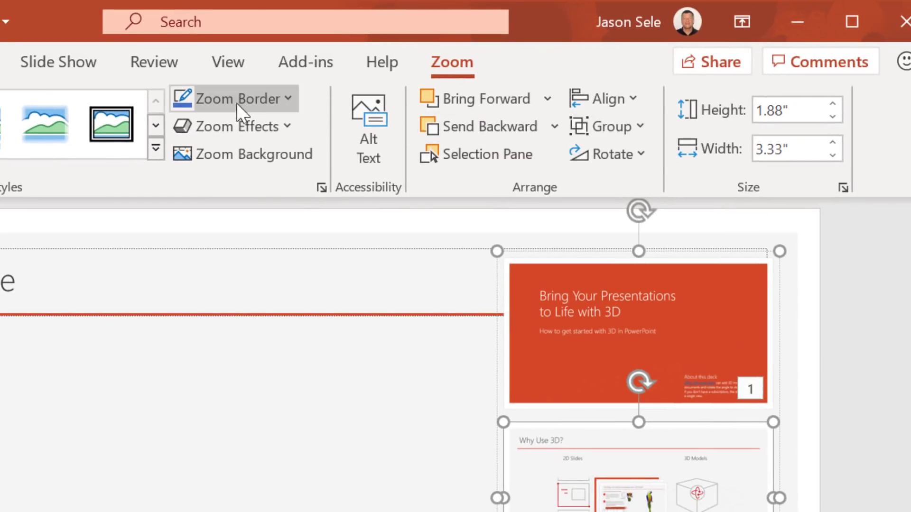
{"action": "left_click", "coordinate": [227, 102]}
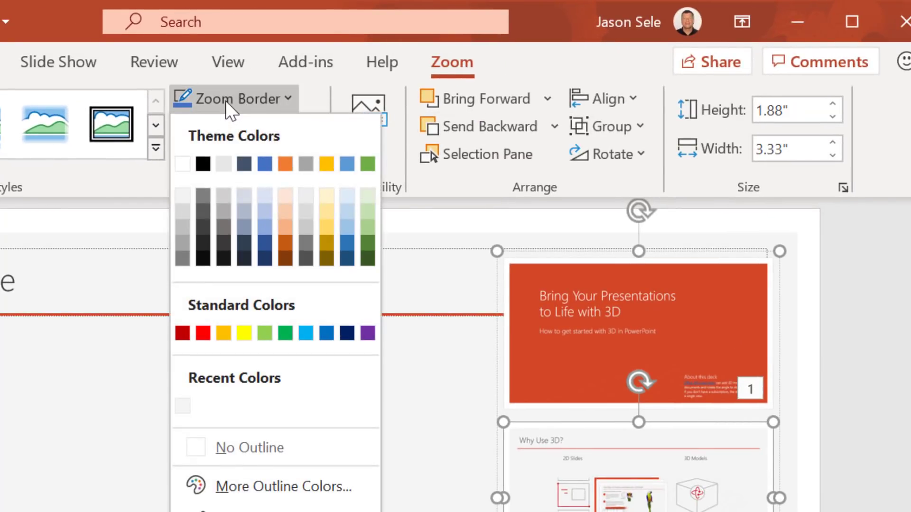
{"action": "left_click", "coordinate": [226, 100]}
{"action": "left_click", "coordinate": [233, 123]}
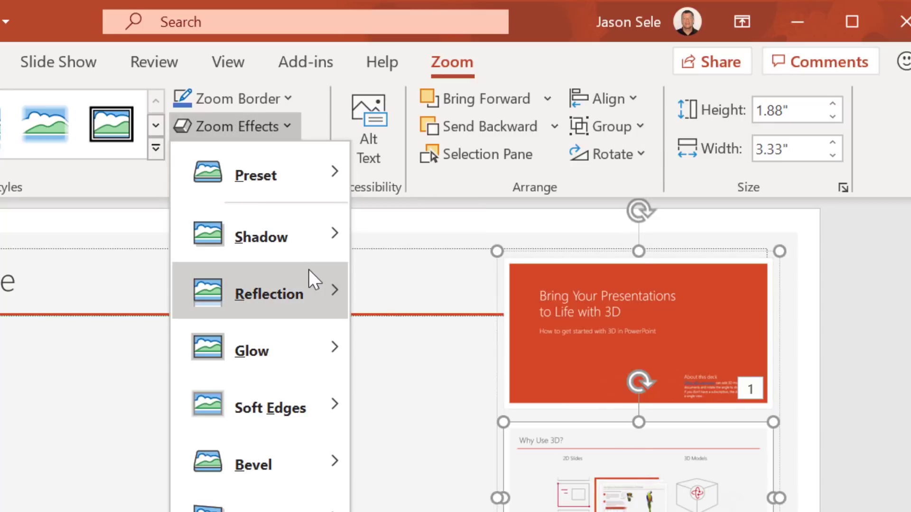
{"action": "mouse_move", "coordinate": [502, 278]}
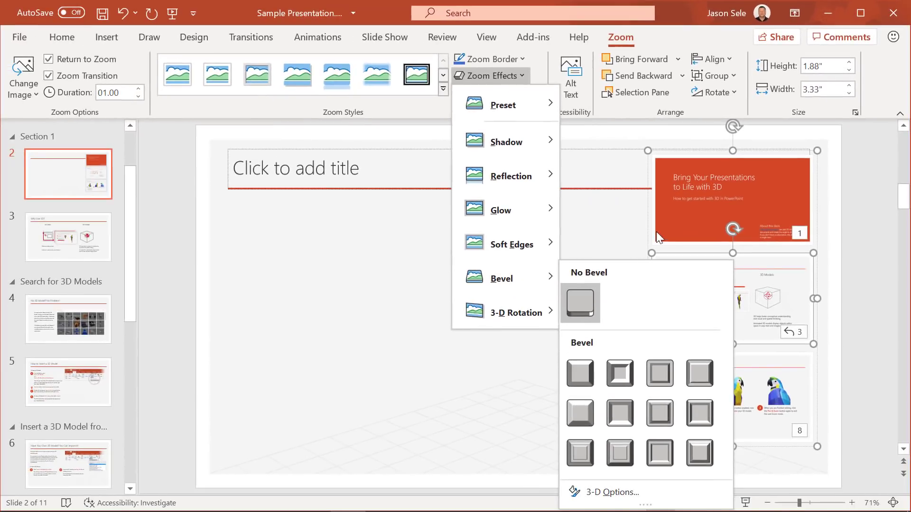
{"action": "left_click", "coordinate": [794, 283]}
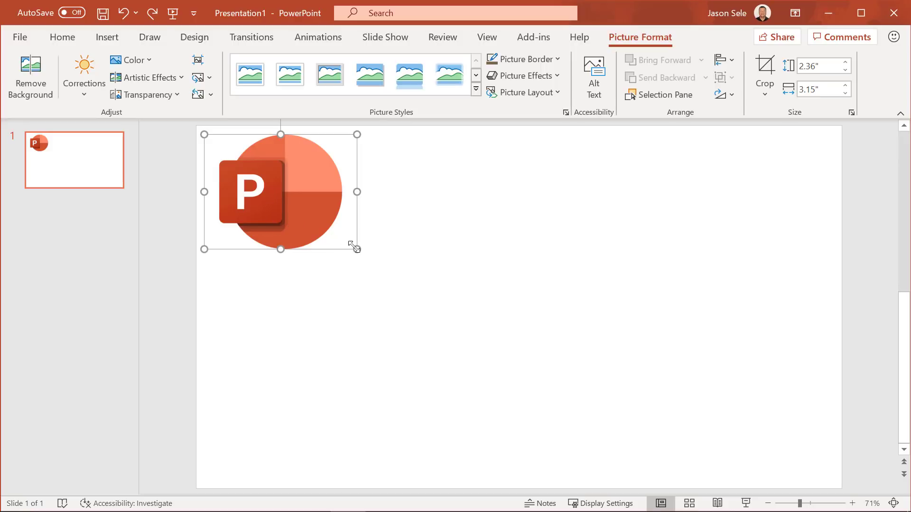
{"action": "mouse_move", "coordinate": [356, 249]}
{"action": "left_mouse_down"}
{"action": "mouse_move", "coordinate": [529, 356]}
{"action": "mouse_move", "coordinate": [605, 424]}
{"action": "left_mouse_up"}
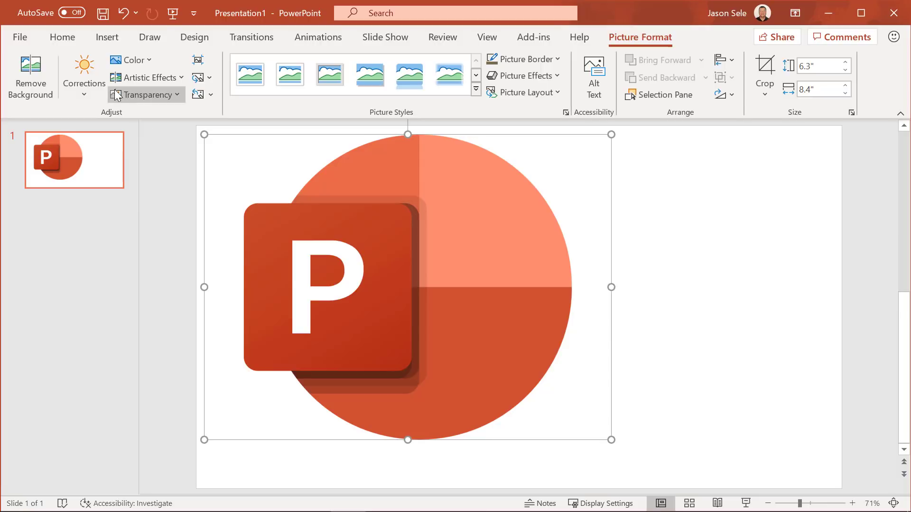
{"action": "left_click", "coordinate": [136, 61]}
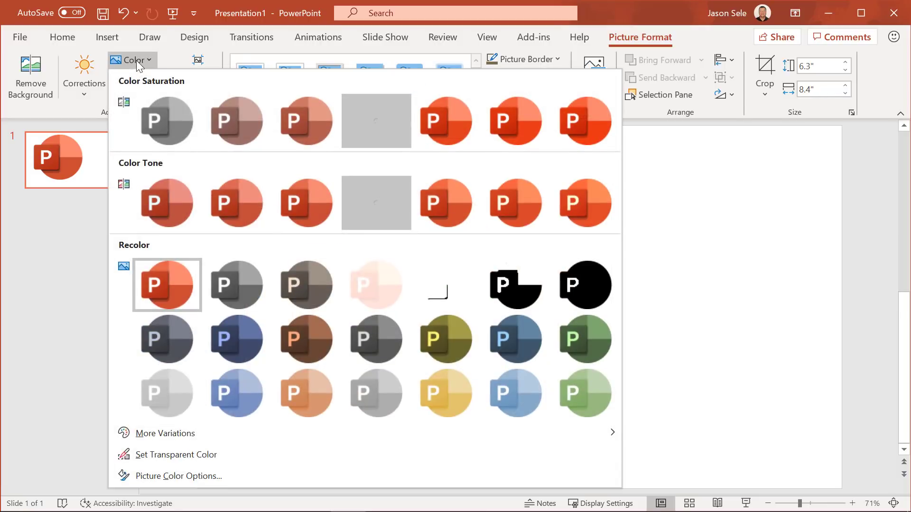
{"action": "left_click", "coordinate": [446, 339]}
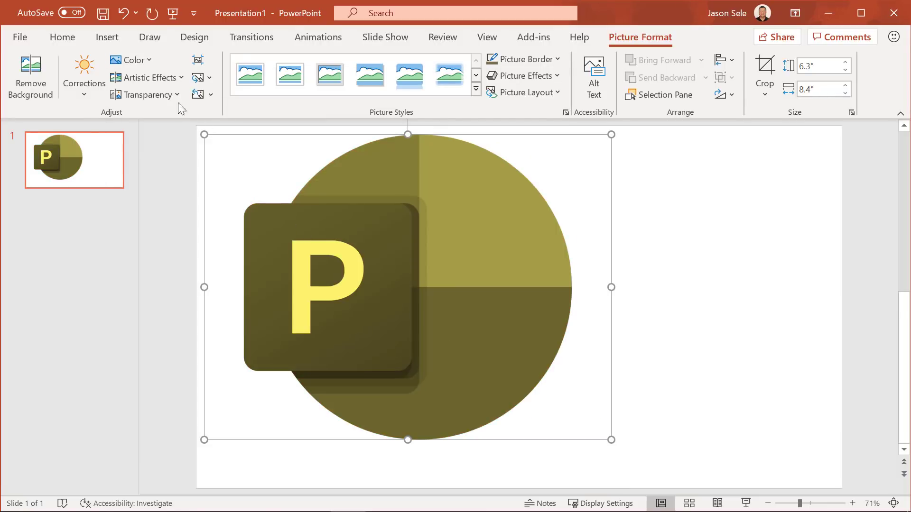
{"action": "left_click", "coordinate": [175, 77]}
{"action": "left_click", "coordinate": [352, 284]}
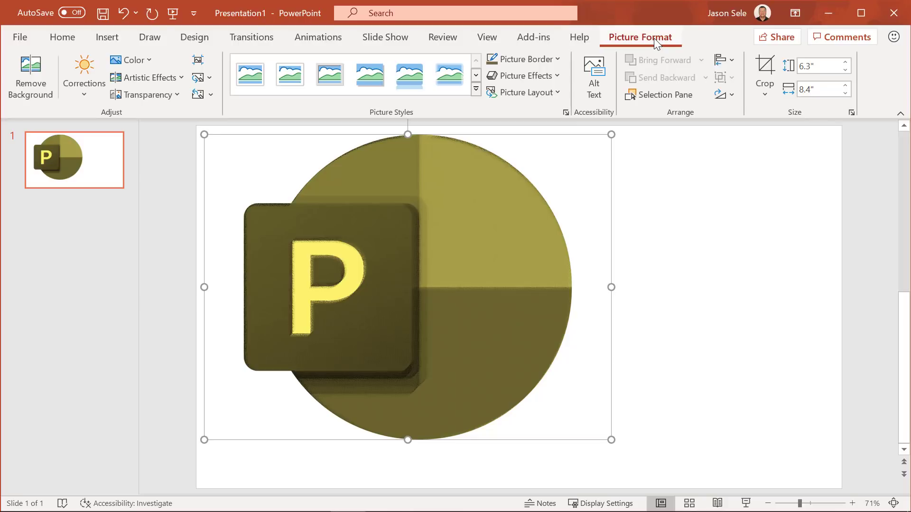
{"action": "left_click", "coordinate": [123, 19]}
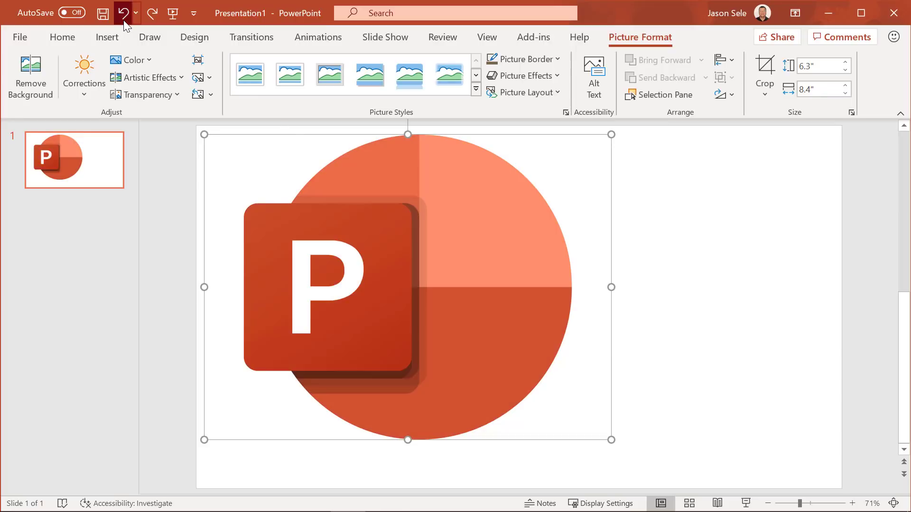
{"action": "left_click", "coordinate": [123, 21]}
Insert the declining bar-chart Analytics icon, enlarge it, and move it up and left
{"action": "left_click", "coordinate": [108, 39]}
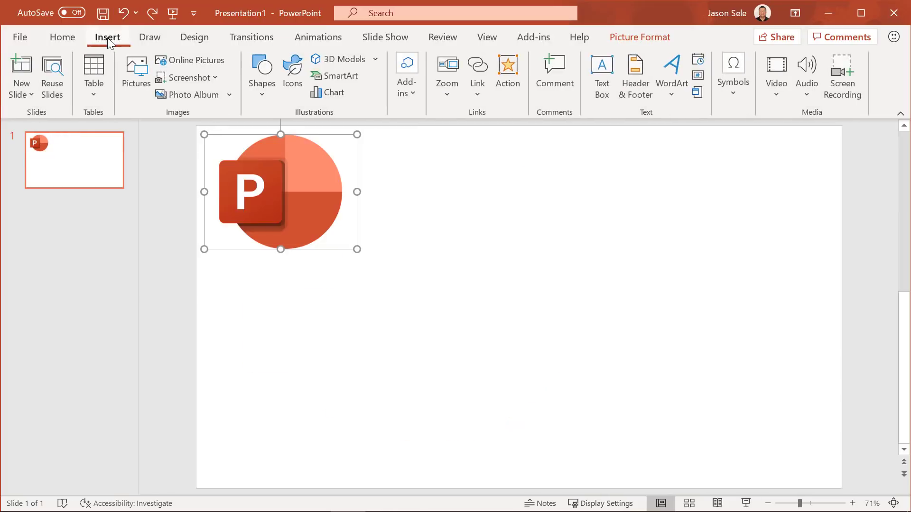
{"action": "left_click", "coordinate": [290, 73]}
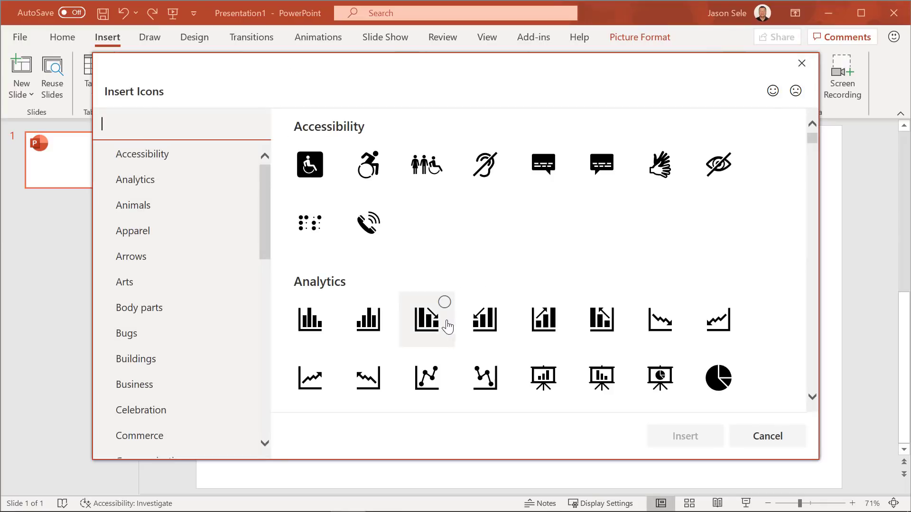
{"action": "left_click", "coordinate": [440, 328]}
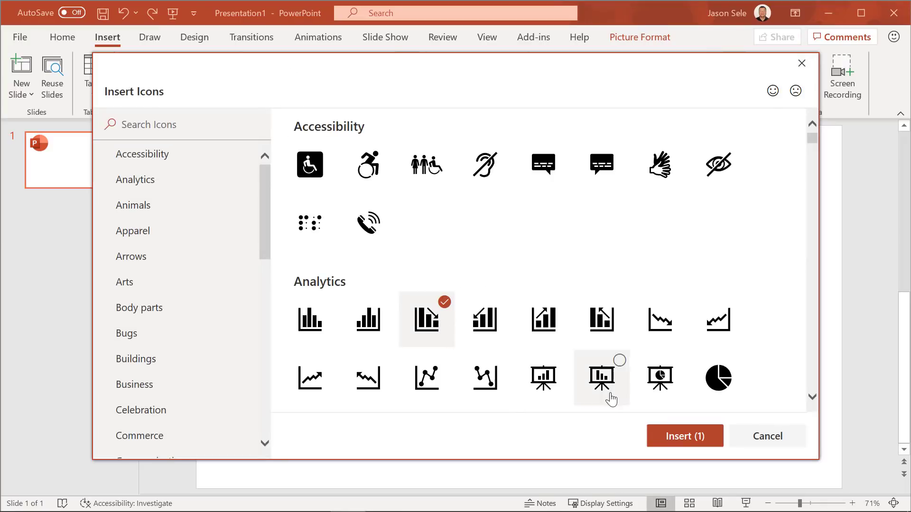
{"action": "left_click", "coordinate": [687, 441]}
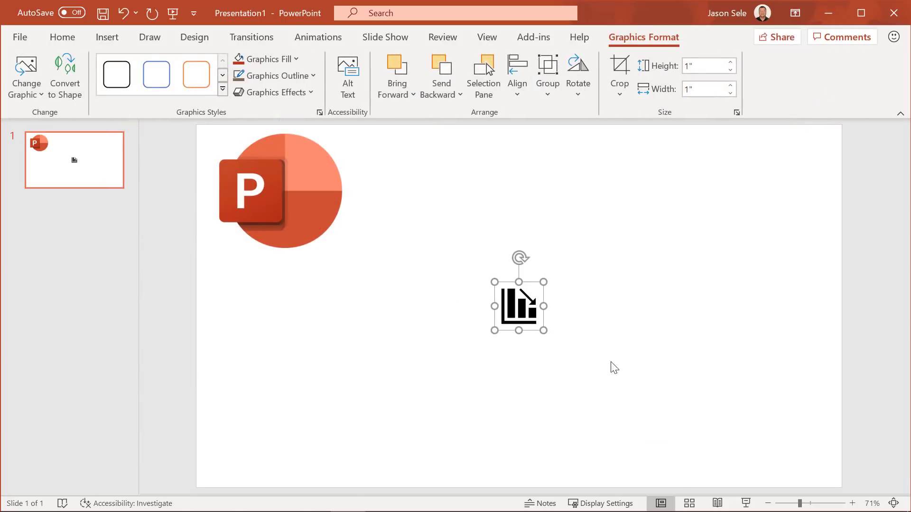
{"action": "left_click_drag", "start_coordinate": [546, 336], "coordinate": [716, 417]}
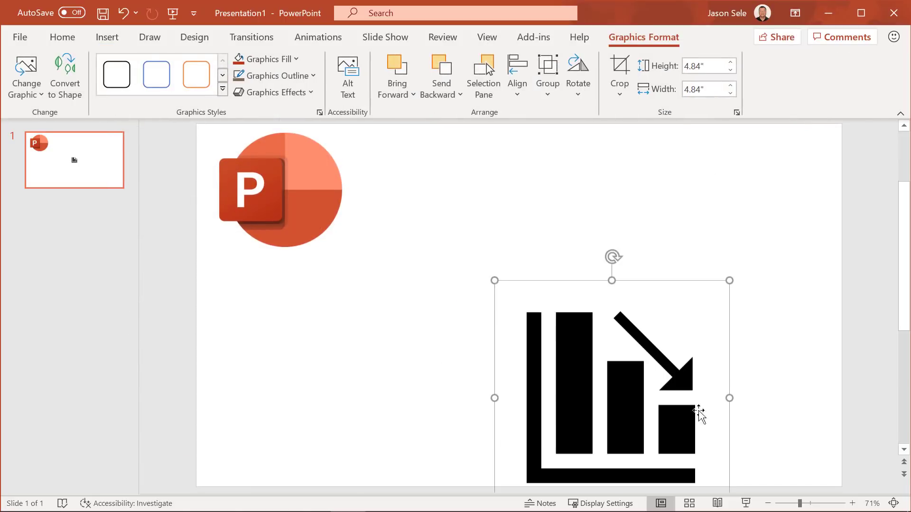
{"action": "left_click_drag", "start_coordinate": [610, 367], "coordinate": [486, 241]}
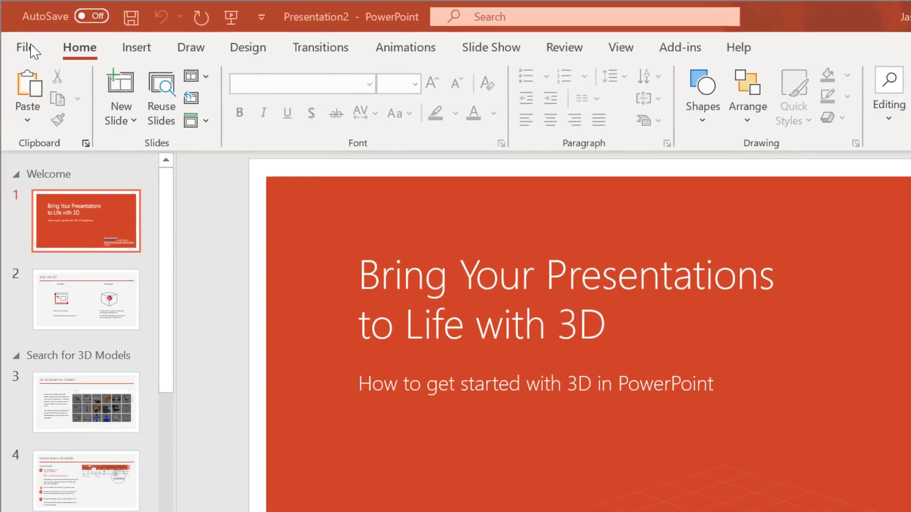
Export the 3D deck as an Ultra HD (4K) video and choose Record Timings and Narrations
{"action": "left_click", "coordinate": [30, 50]}
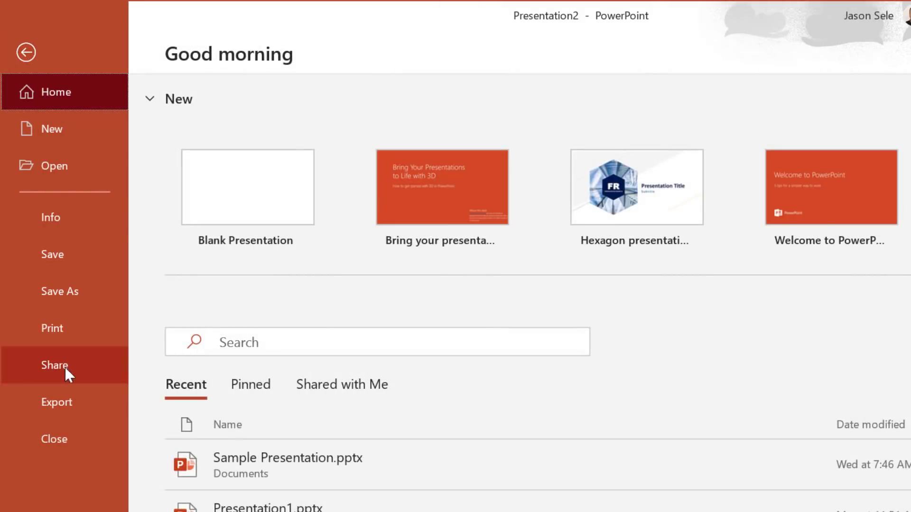
{"action": "left_click", "coordinate": [64, 403]}
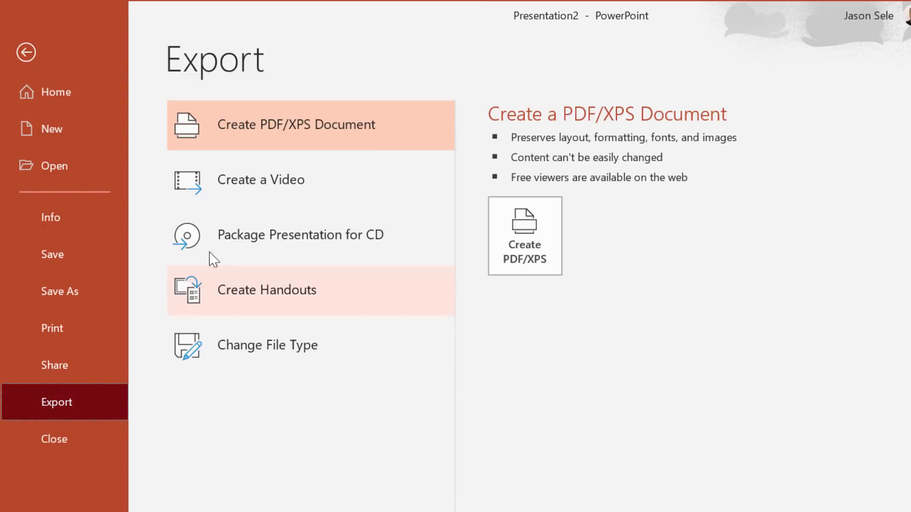
{"action": "left_click", "coordinate": [265, 185]}
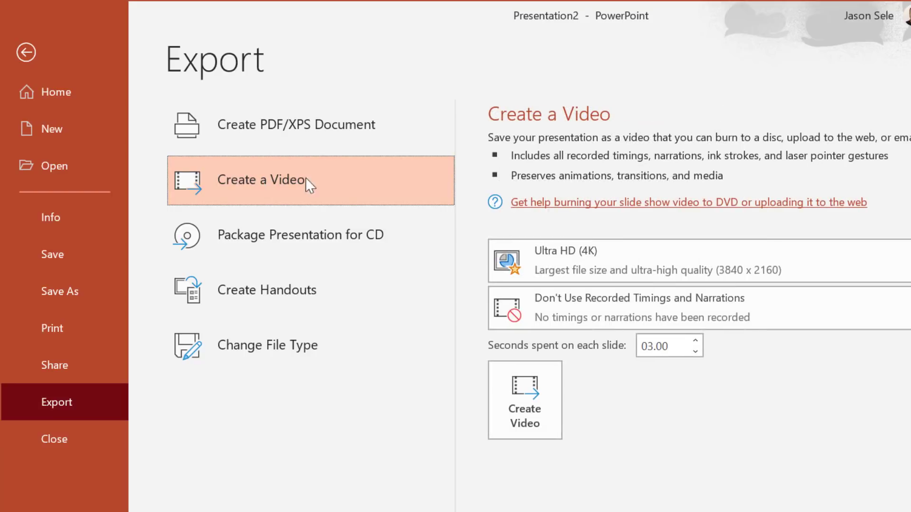
{"action": "left_click", "coordinate": [595, 251]}
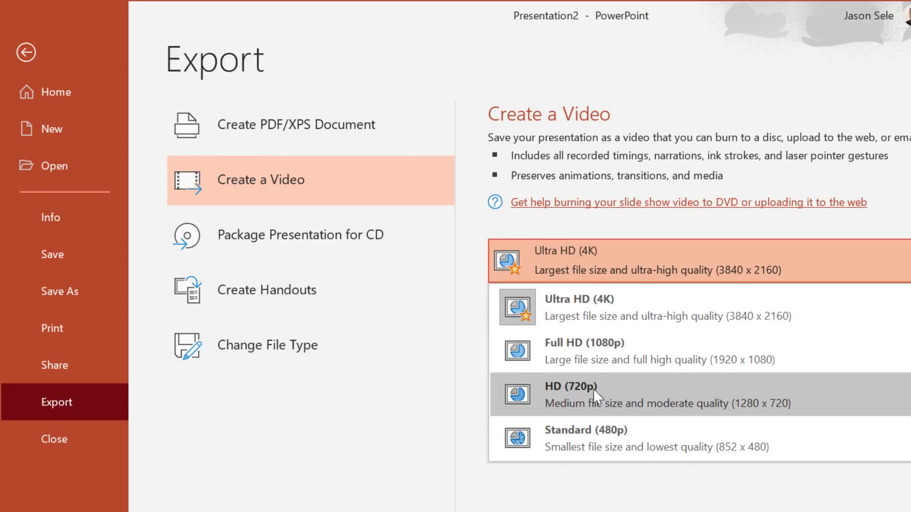
{"action": "left_click", "coordinate": [585, 314]}
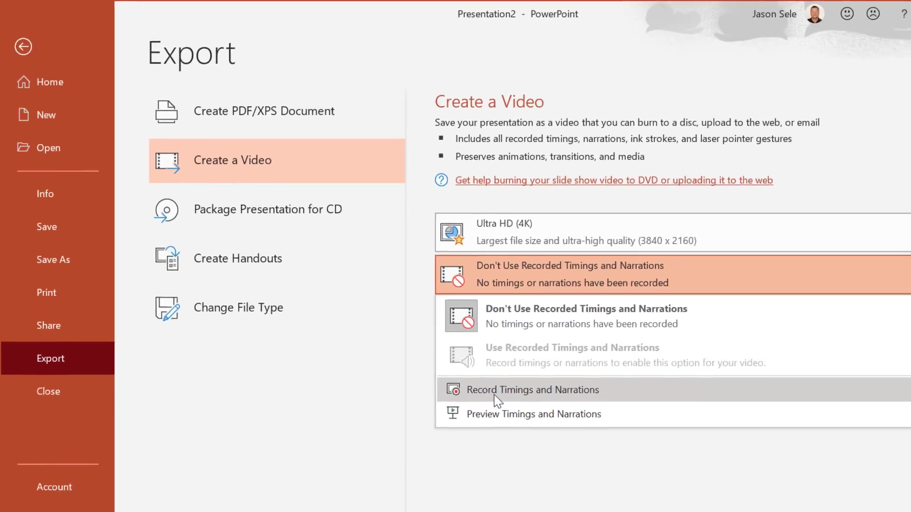
{"action": "left_click", "coordinate": [558, 437]}
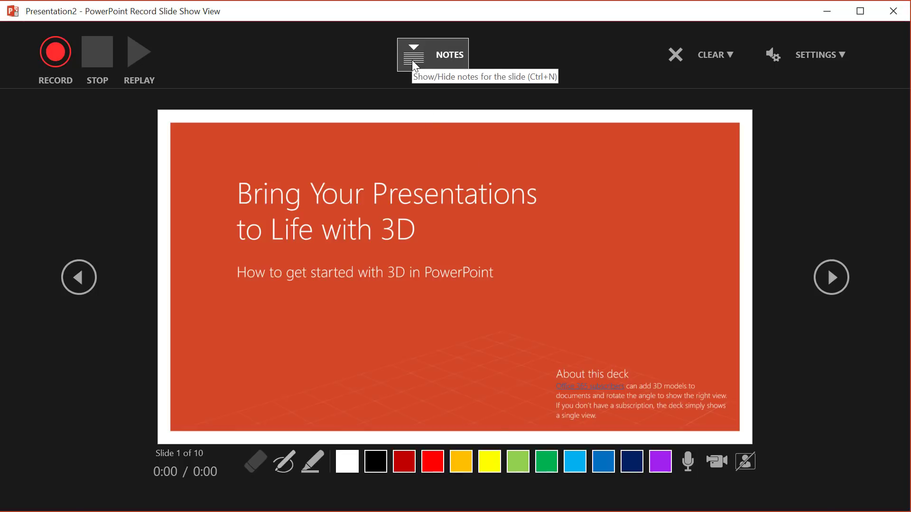
Close the Record Slide Show window without recording anything
{"action": "left_click", "coordinate": [895, 11]}
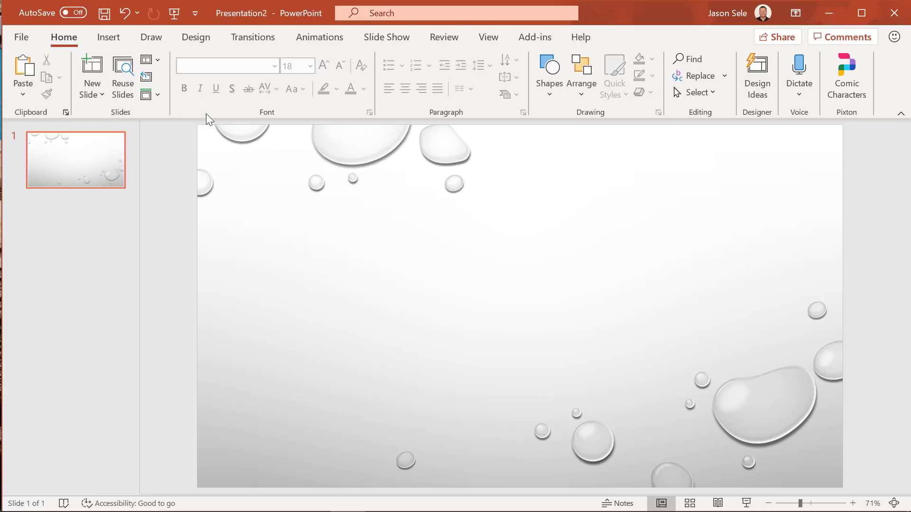
Draw a wide text box near the slide's upper left and place the cursor in it
{"action": "left_click", "coordinate": [114, 39]}
{"action": "left_click", "coordinate": [603, 72]}
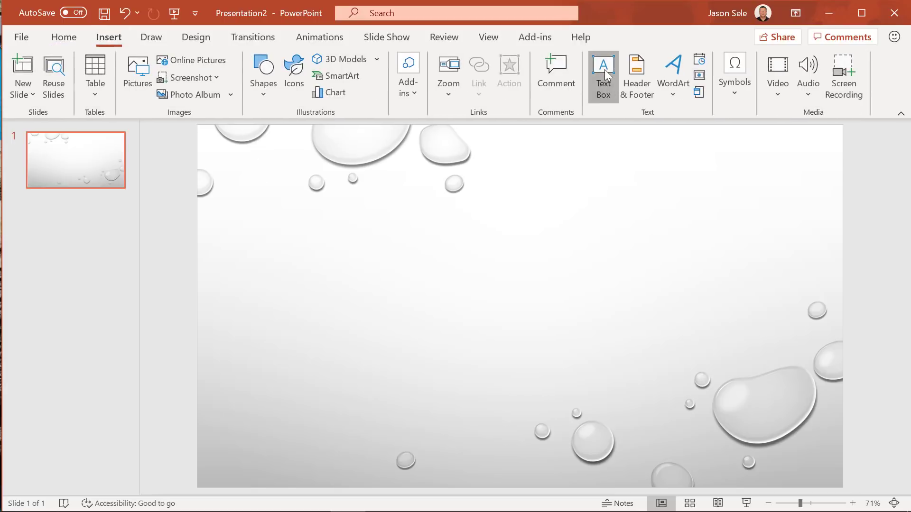
{"action": "left_click", "coordinate": [498, 262]}
{"action": "left_click_drag", "start_coordinate": [518, 258], "coordinate": [314, 236]}
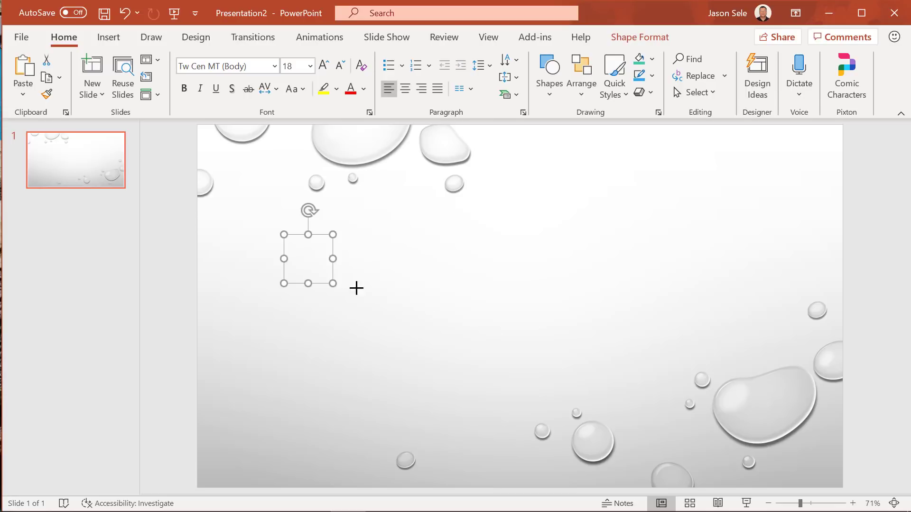
{"action": "left_click_drag", "start_coordinate": [339, 287], "coordinate": [705, 286]}
{"action": "left_click", "coordinate": [338, 256]}
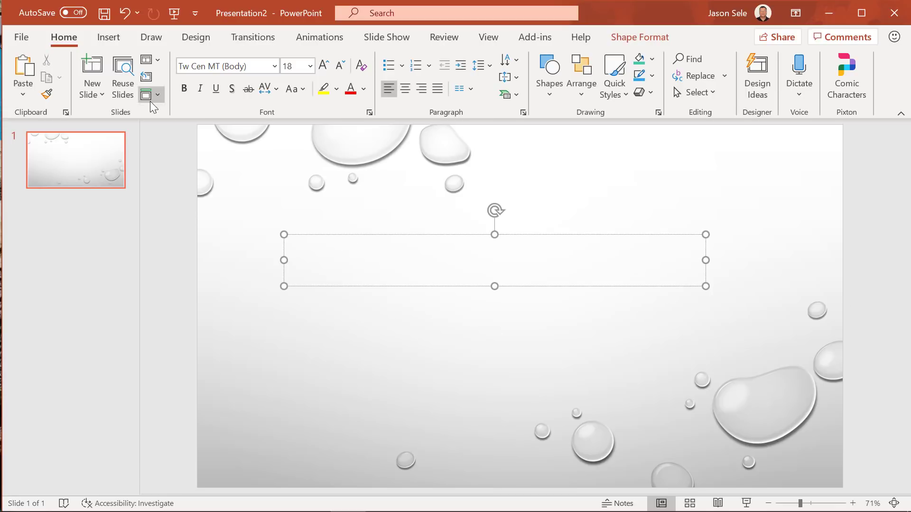
Dictate 'This is a test of PowerPoint dictation' into the box, then nudge it up-left
{"action": "left_click", "coordinate": [800, 70]}
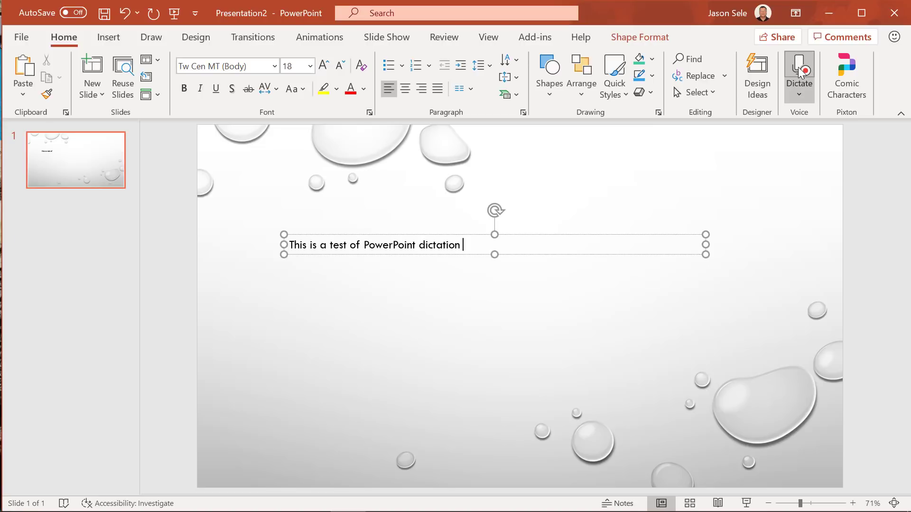
{"action": "left_click", "coordinate": [799, 74]}
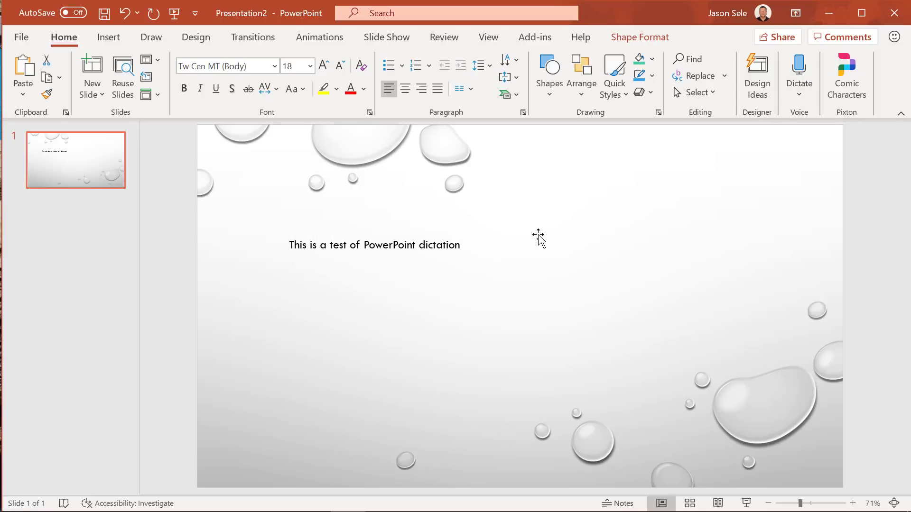
{"action": "left_click_drag", "start_coordinate": [539, 235], "coordinate": [519, 227]}
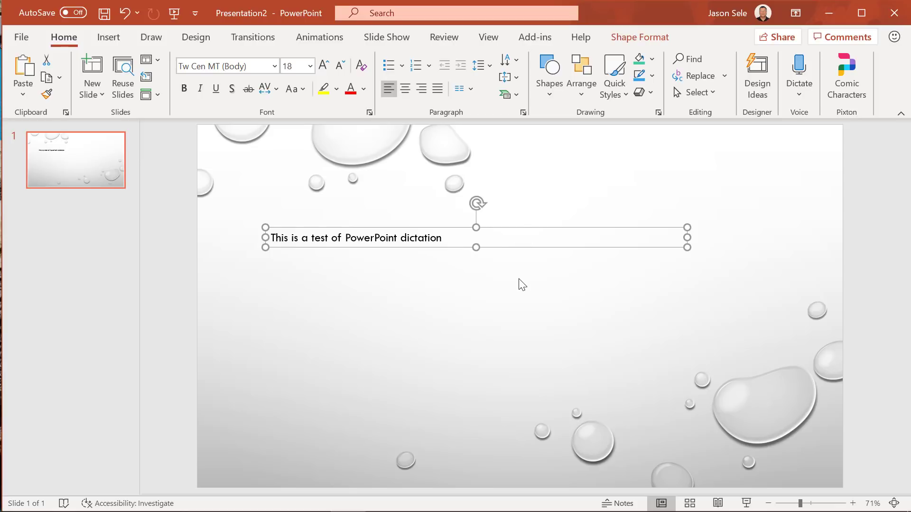
{"action": "key", "text": "F2"}
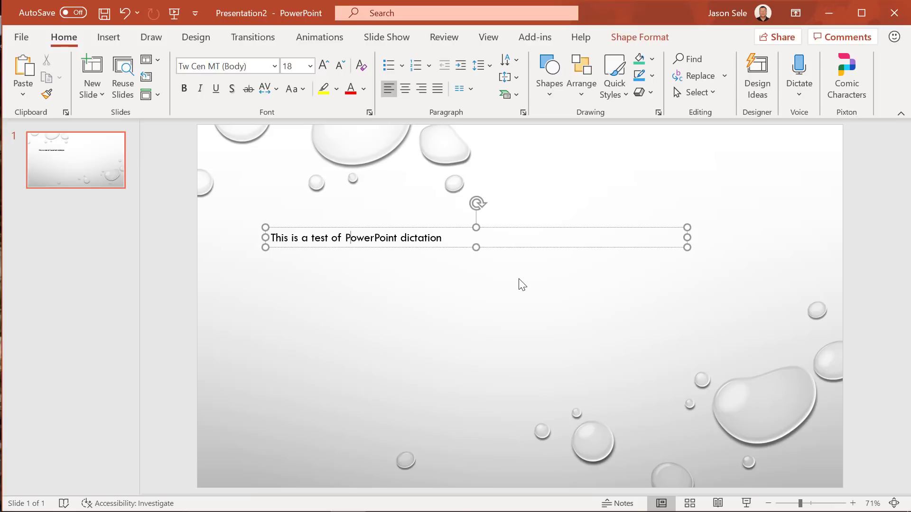
Translate the dictated sentence to French and insert it, then swap languages and insert the English
{"action": "left_click", "coordinate": [449, 38]}
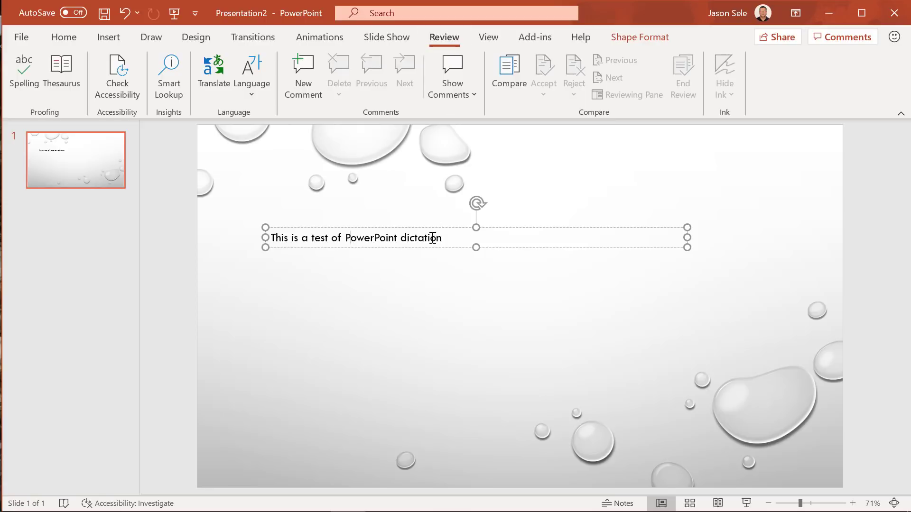
{"action": "left_click_drag", "start_coordinate": [446, 238], "coordinate": [272, 237]}
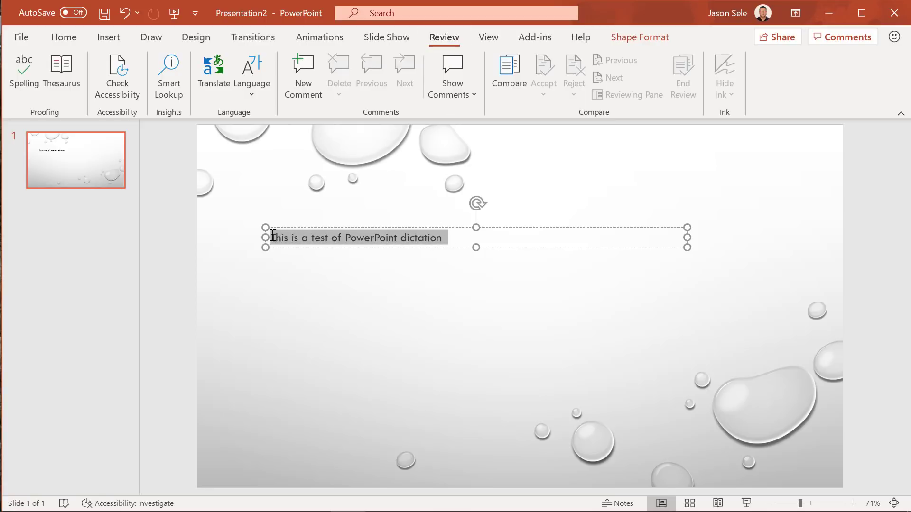
{"action": "left_click", "coordinate": [211, 72]}
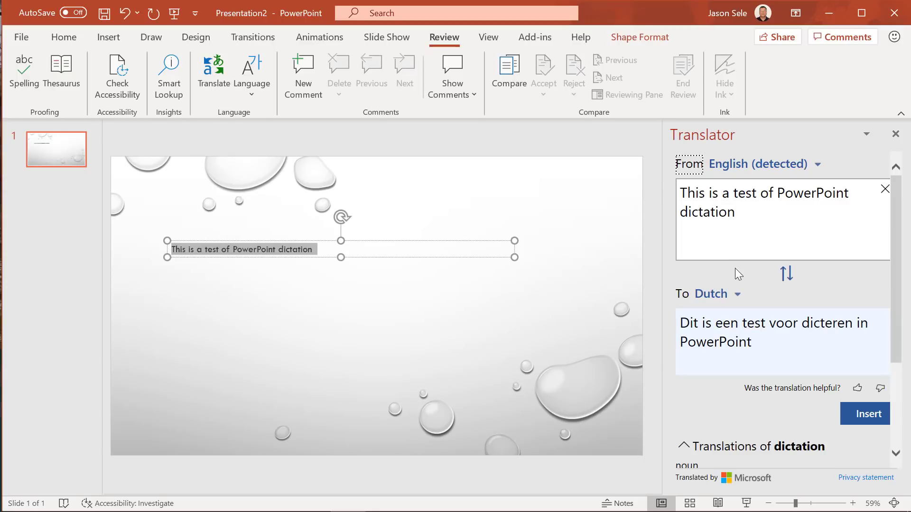
{"action": "left_click", "coordinate": [737, 294]}
{"action": "scroll", "coordinate": [741, 355], "scroll_direction": "down", "scroll_amount": 1}
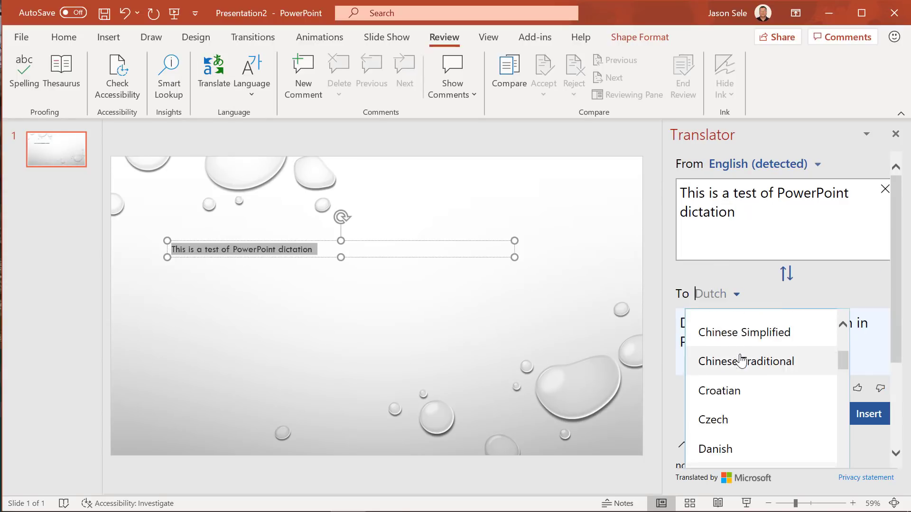
{"action": "scroll", "coordinate": [741, 356], "scroll_direction": "down", "scroll_amount": 2}
{"action": "scroll", "coordinate": [741, 360], "scroll_direction": "down", "scroll_amount": 2}
{"action": "scroll", "coordinate": [742, 365], "scroll_direction": "down", "scroll_amount": 1}
{"action": "scroll", "coordinate": [742, 365], "scroll_direction": "down", "scroll_amount": 1}
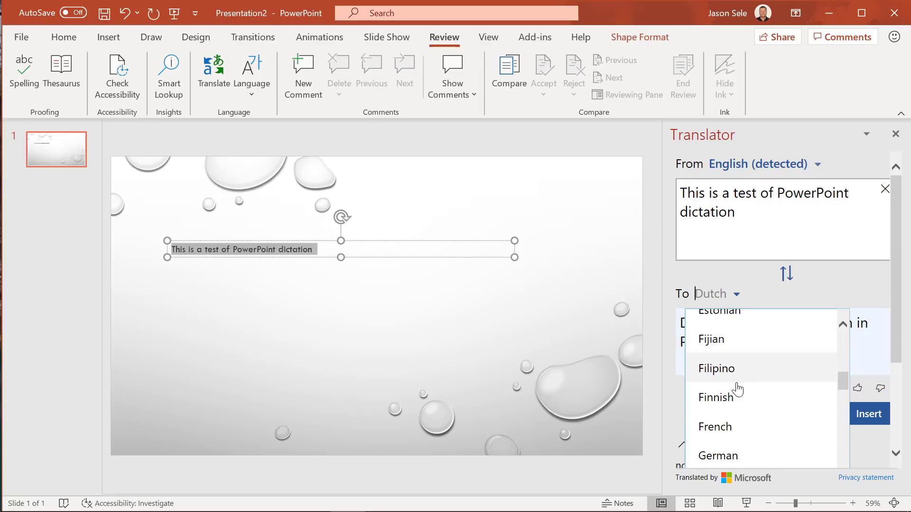
{"action": "left_click", "coordinate": [716, 429]}
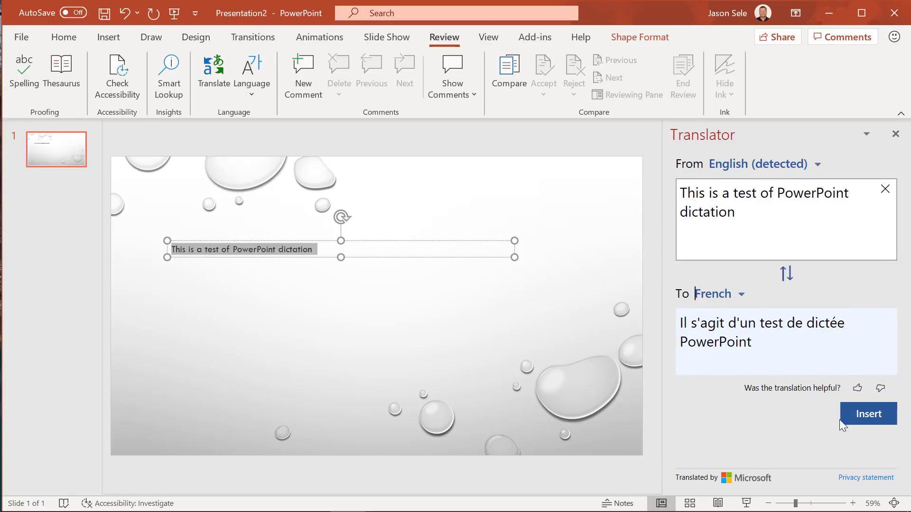
{"action": "left_click", "coordinate": [860, 423]}
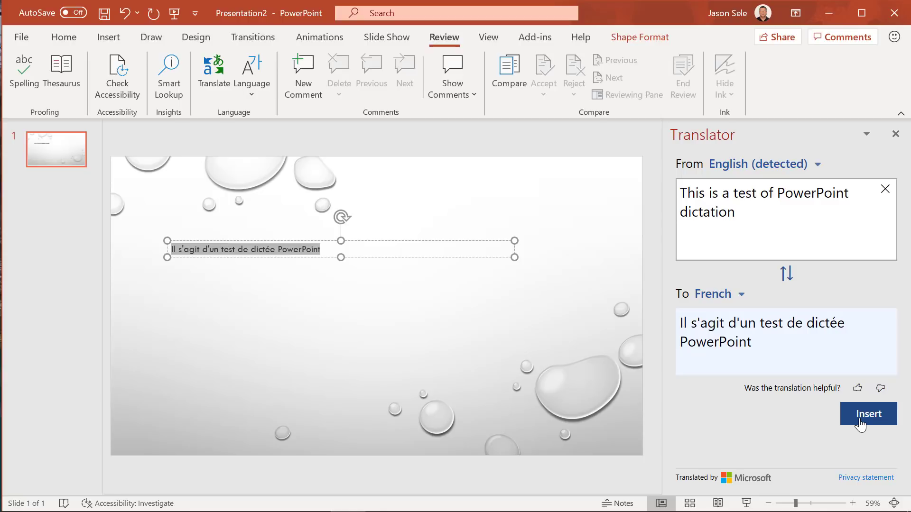
{"action": "left_click", "coordinate": [786, 274]}
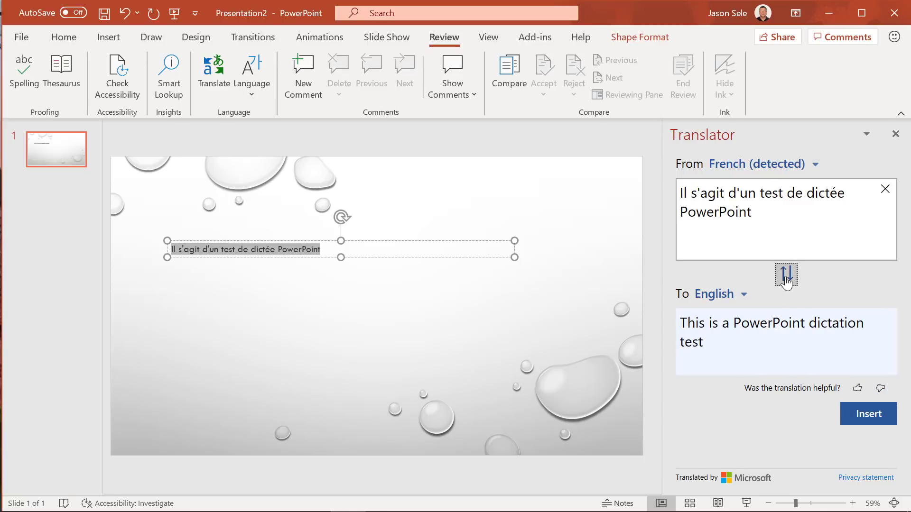
{"action": "left_click", "coordinate": [866, 420]}
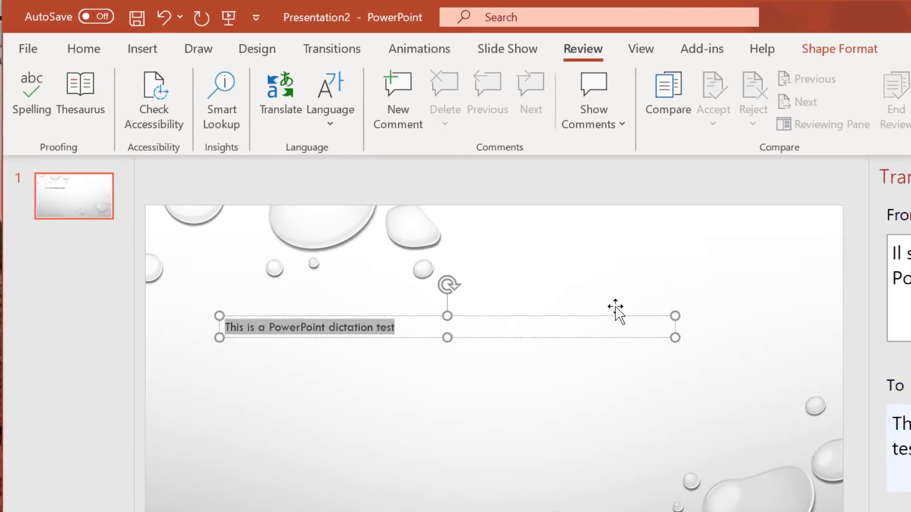
Confirm English as the proofing language for the text
{"action": "left_click", "coordinate": [253, 89]}
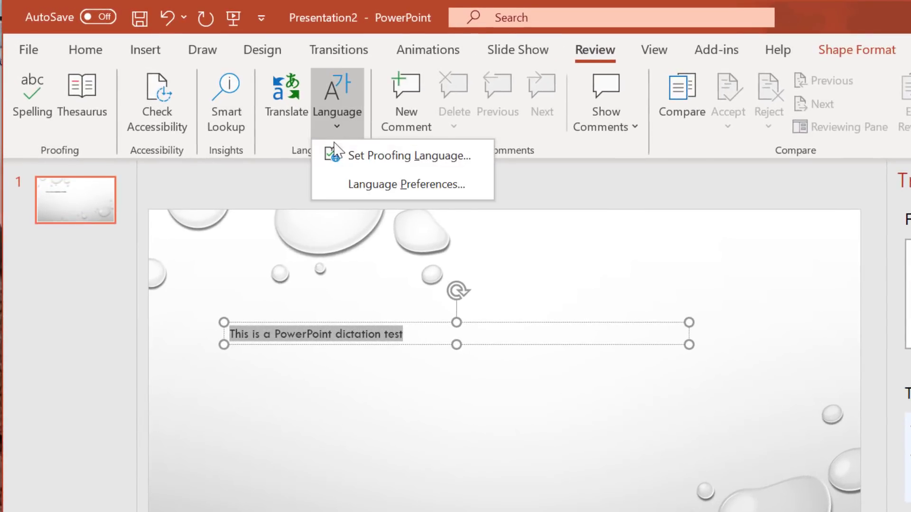
{"action": "left_click", "coordinate": [334, 146]}
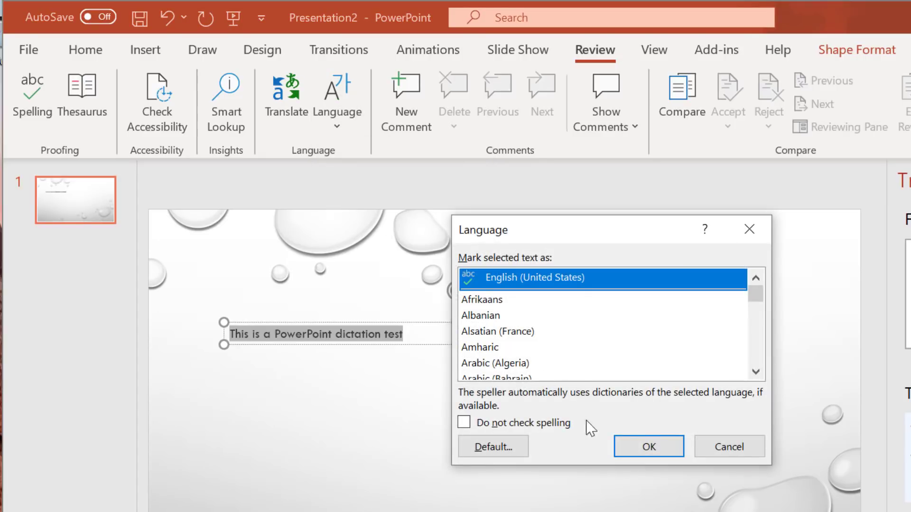
{"action": "left_click", "coordinate": [646, 446]}
Review the Office language preferences and close them without changes
{"action": "left_click", "coordinate": [344, 123]}
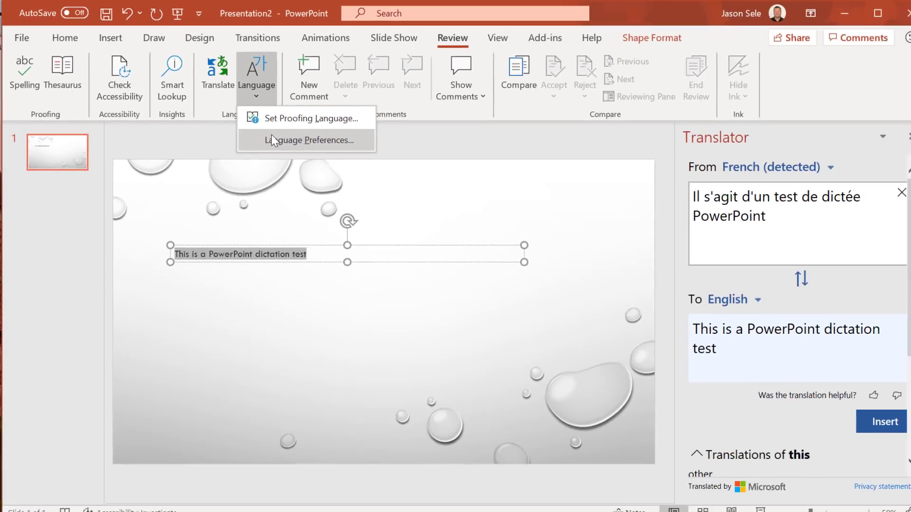
{"action": "left_click", "coordinate": [271, 139]}
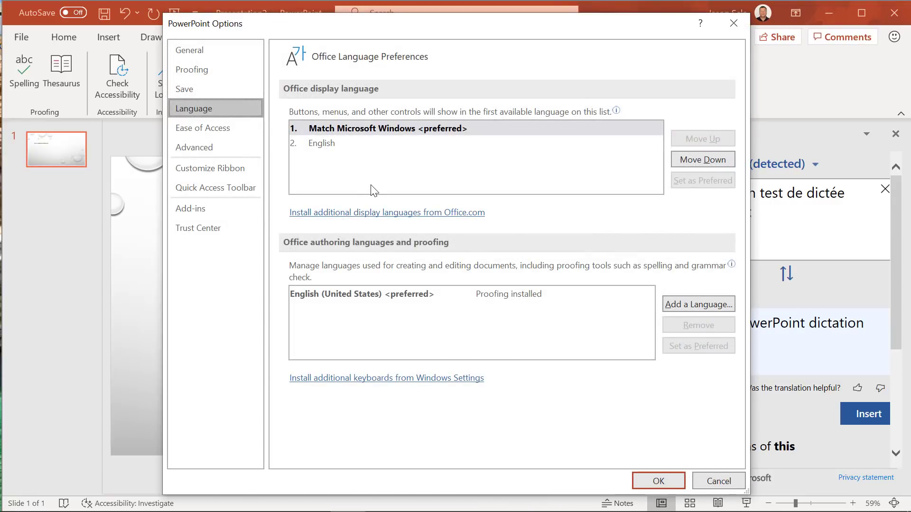
{"action": "left_click", "coordinate": [649, 478]}
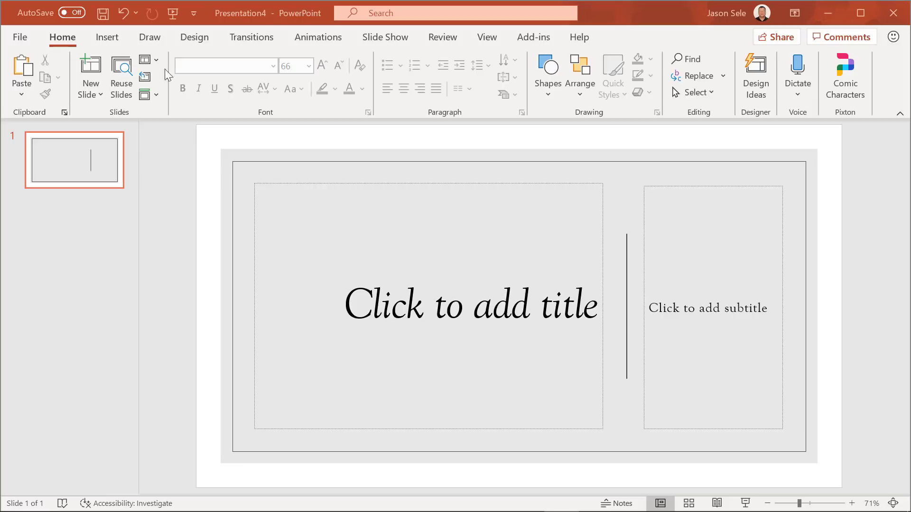
Title the slide 'Sunny Beach' and apply the boardwalk photo design from Design Ideas
{"action": "left_click", "coordinate": [759, 85]}
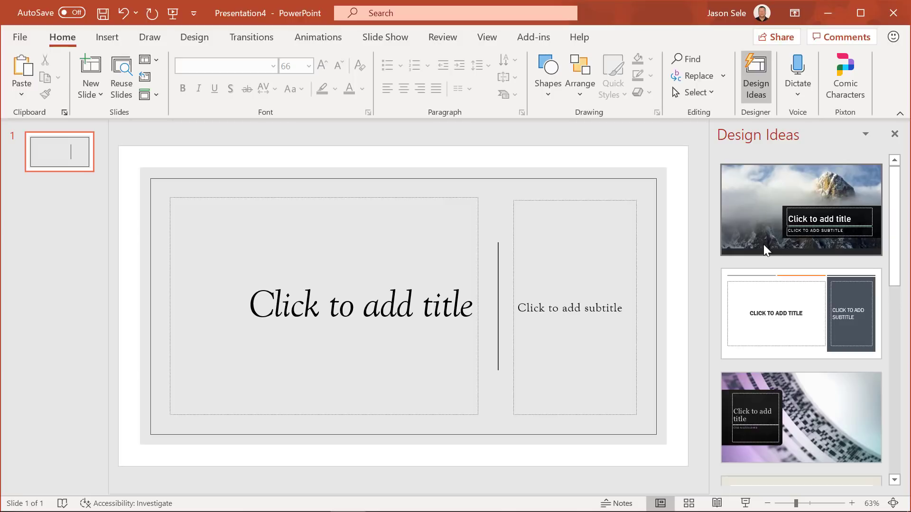
{"action": "left_click", "coordinate": [474, 302]}
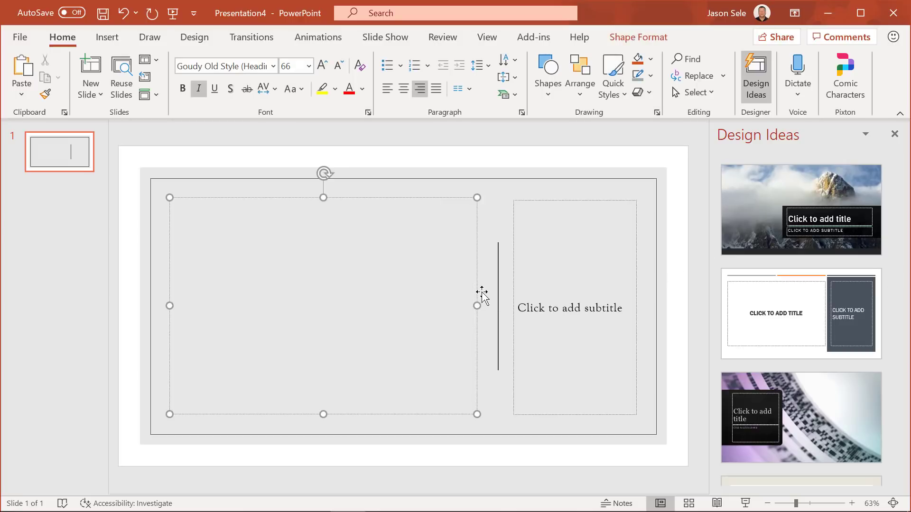
{"action": "type", "text": "Sunn"}
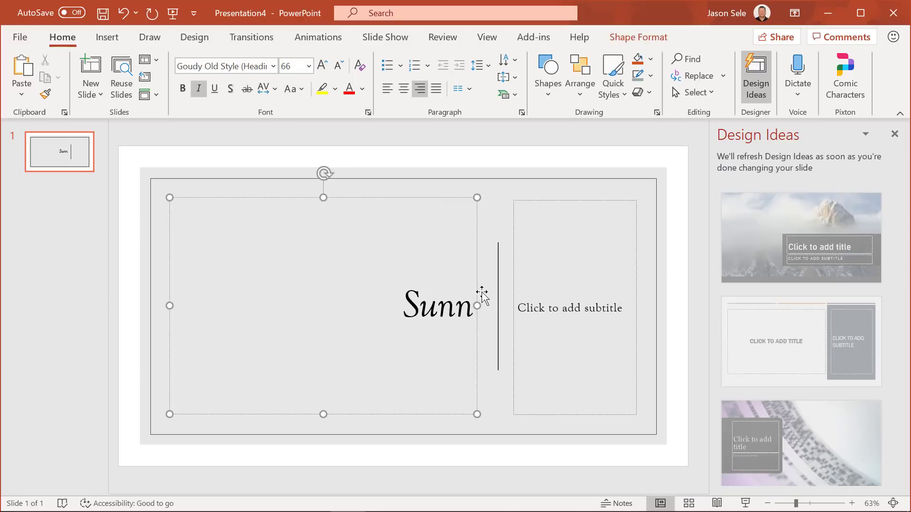
{"action": "type", "text": "y Beach"}
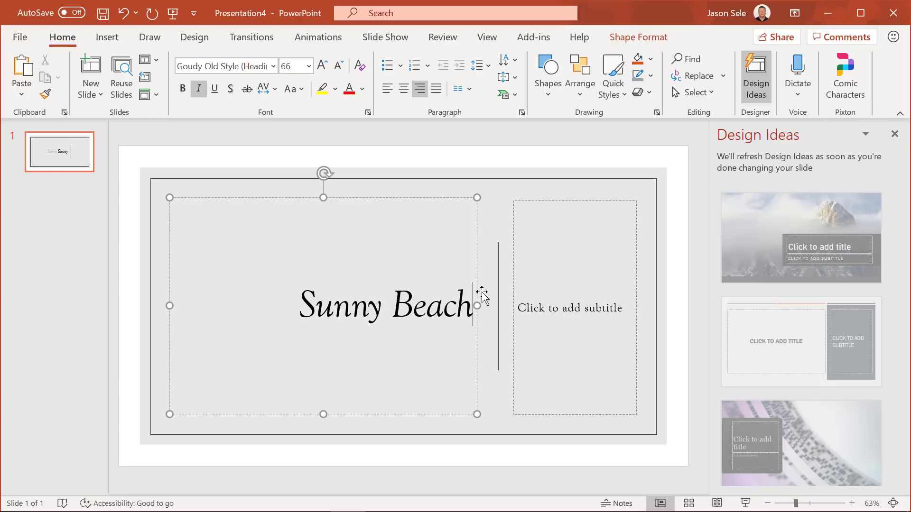
{"action": "left_click", "coordinate": [464, 162]}
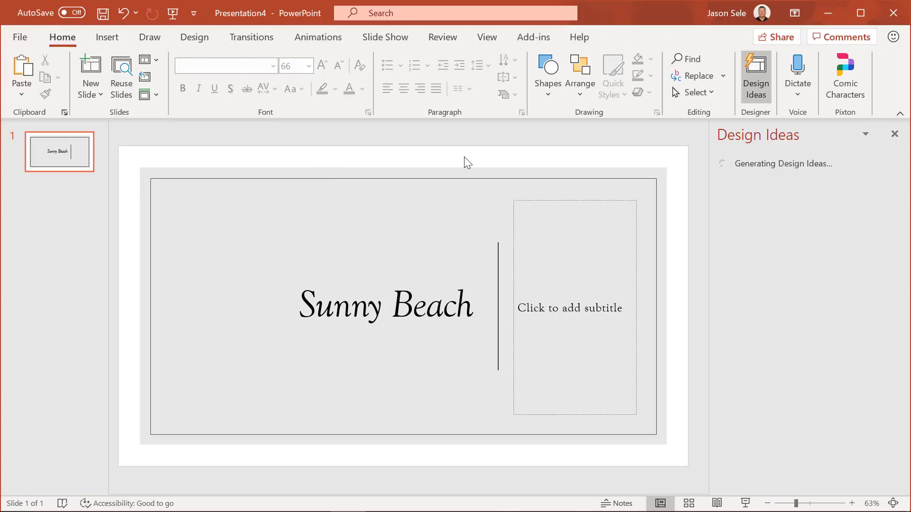
{"action": "left_click_drag", "start_coordinate": [895, 212], "coordinate": [901, 404]}
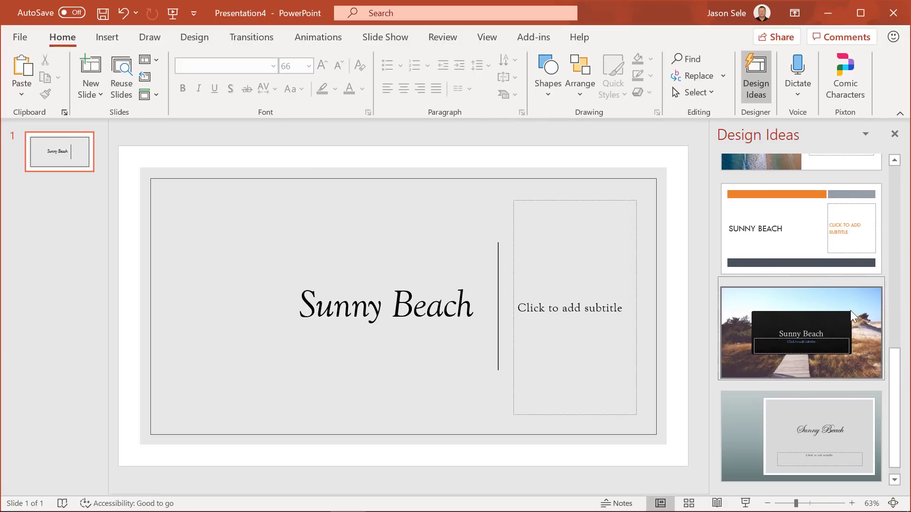
{"action": "left_click", "coordinate": [817, 300]}
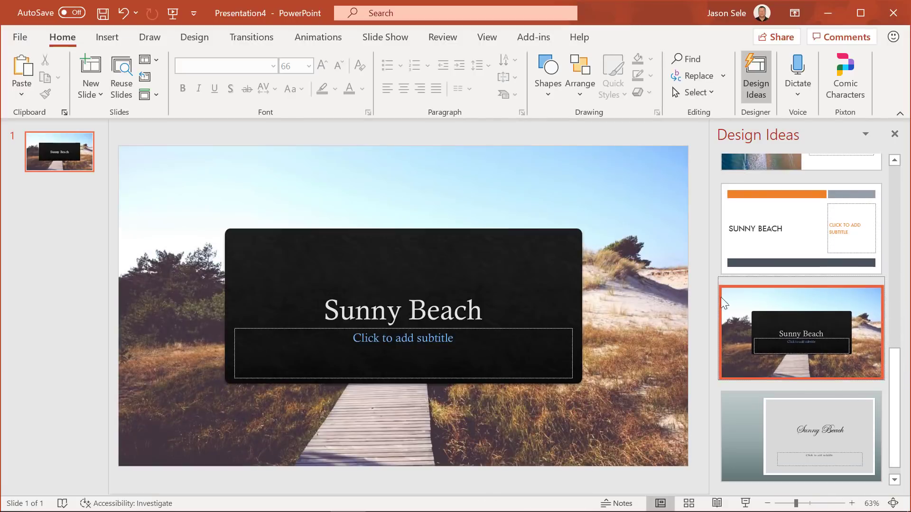
{"action": "left_click", "coordinate": [439, 280]}
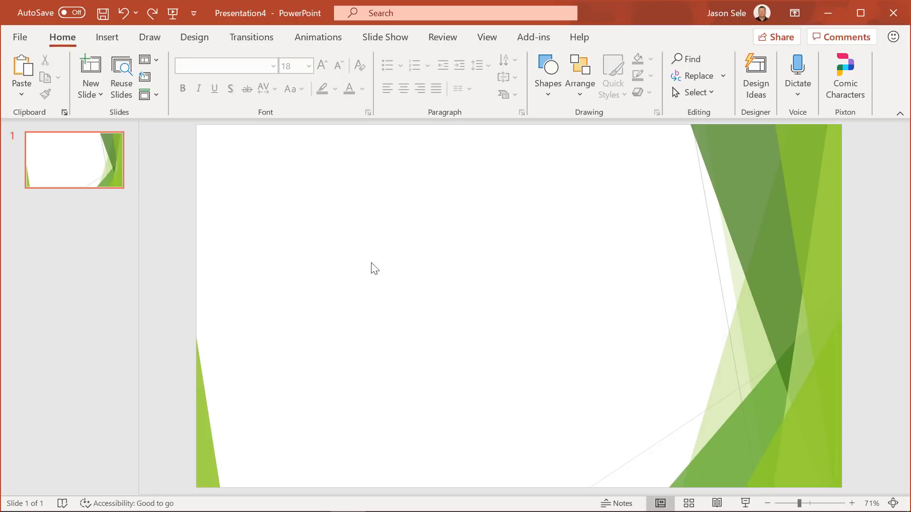
Reuse the 'No 3D Model? No Problem!' and 'How to Insert a 3D Model' slides from Sample Presentation
{"action": "left_click", "coordinate": [130, 90]}
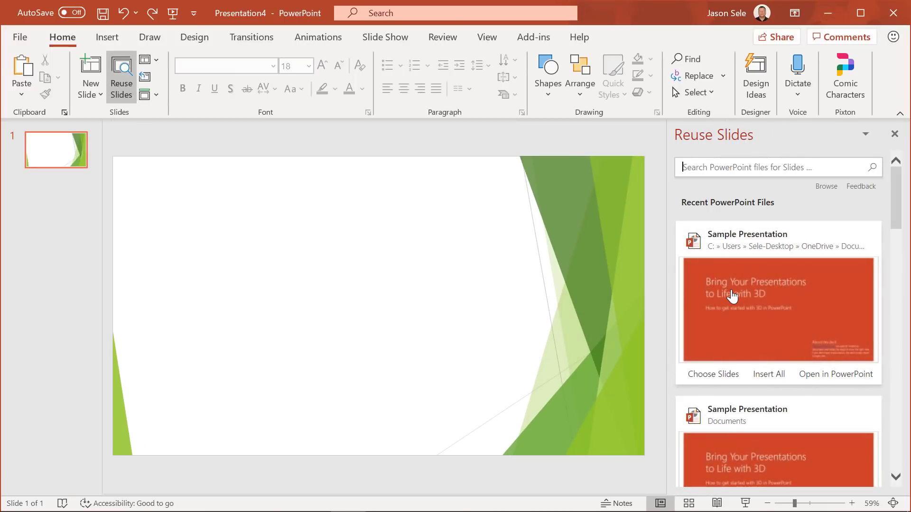
{"action": "scroll", "coordinate": [737, 296], "scroll_direction": "down", "scroll_amount": 2}
{"action": "scroll", "coordinate": [737, 296], "scroll_direction": "down", "scroll_amount": 3}
{"action": "scroll", "coordinate": [737, 295], "scroll_direction": "down", "scroll_amount": 2}
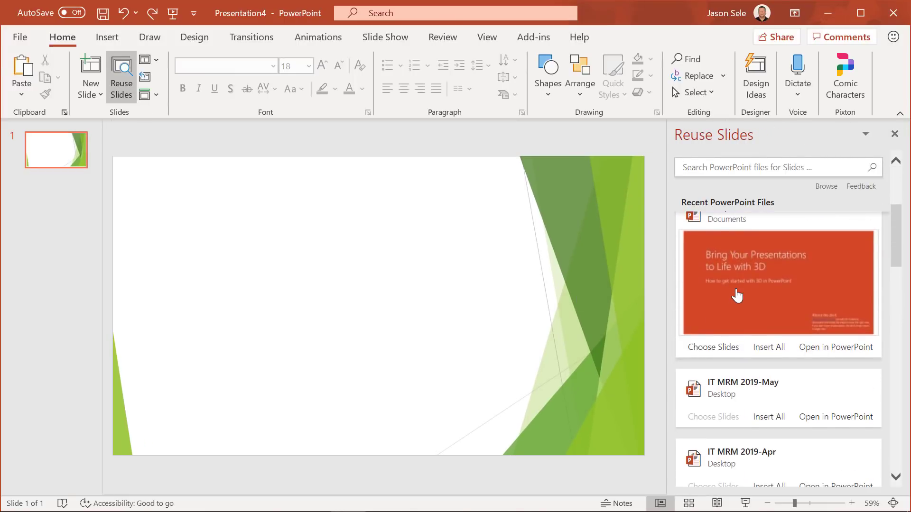
{"action": "scroll", "coordinate": [737, 296], "scroll_direction": "down", "scroll_amount": 3}
{"action": "scroll", "coordinate": [735, 297], "scroll_direction": "up", "scroll_amount": 5}
{"action": "scroll", "coordinate": [735, 297], "scroll_direction": "up", "scroll_amount": 3}
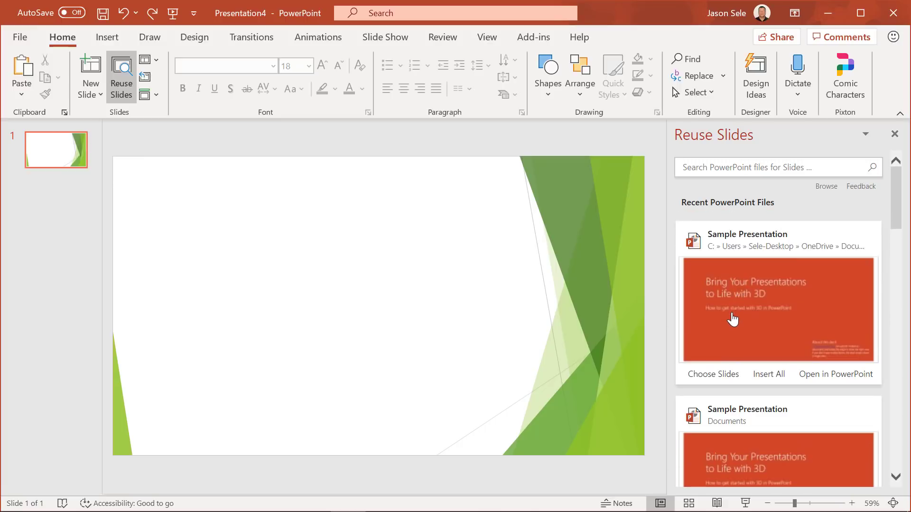
{"action": "left_click", "coordinate": [732, 320]}
{"action": "scroll", "coordinate": [733, 318], "scroll_direction": "down", "scroll_amount": 1}
{"action": "scroll", "coordinate": [734, 318], "scroll_direction": "down", "scroll_amount": 3}
{"action": "scroll", "coordinate": [733, 318], "scroll_direction": "down", "scroll_amount": 4}
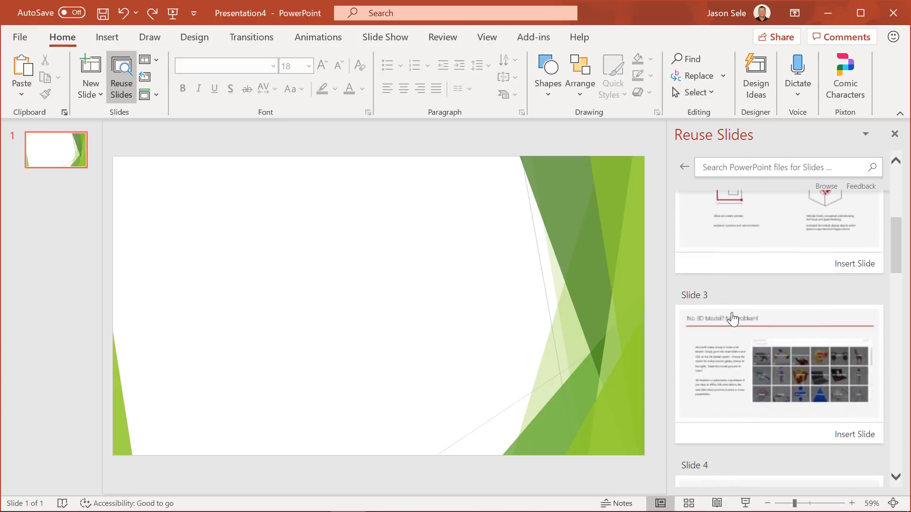
{"action": "scroll", "coordinate": [733, 319], "scroll_direction": "down", "scroll_amount": 1}
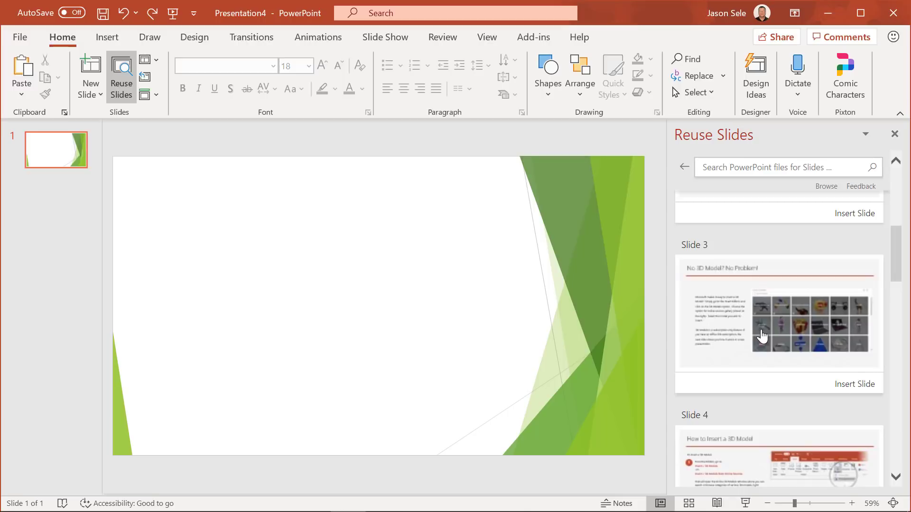
{"action": "left_click", "coordinate": [761, 335]}
{"action": "left_click", "coordinate": [742, 465]}
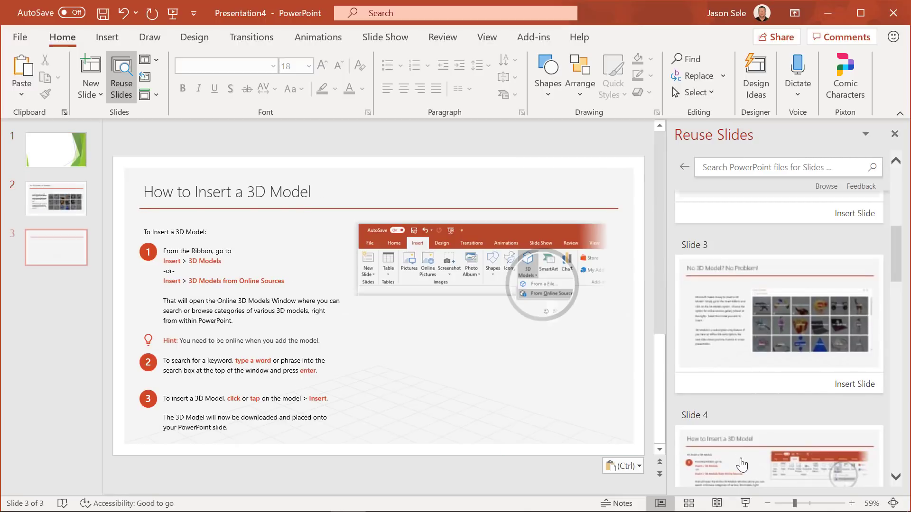
Insert 'Bring Your Presentations to Life with 3D' after slide 1, using the green theme
{"action": "left_click", "coordinate": [46, 177]}
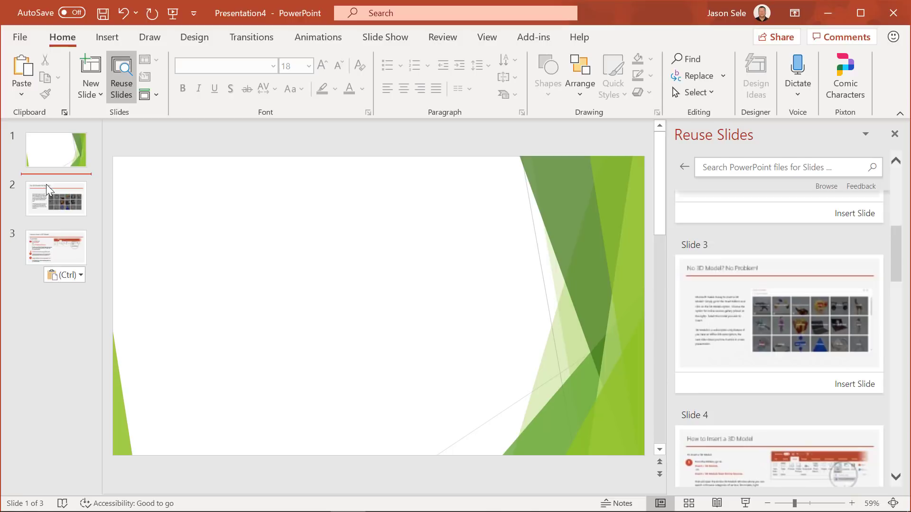
{"action": "scroll", "coordinate": [736, 308], "scroll_direction": "up", "scroll_amount": 2}
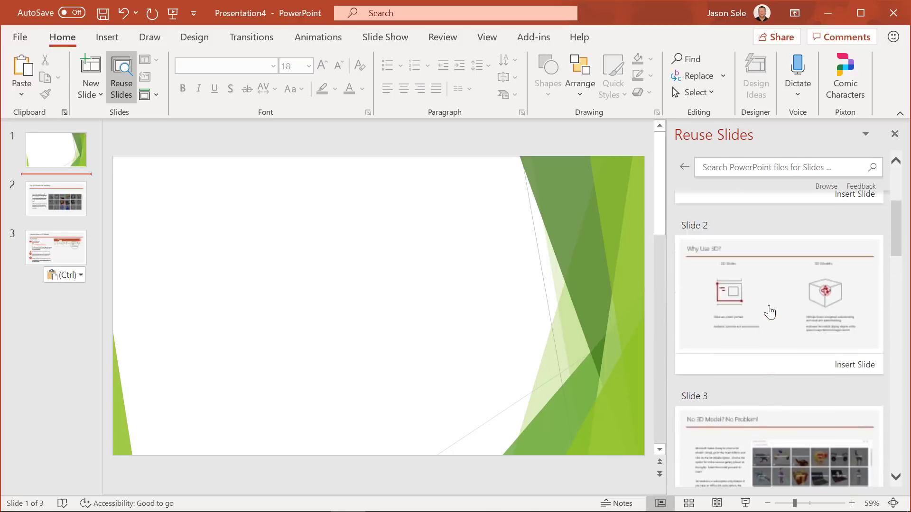
{"action": "scroll", "coordinate": [769, 311], "scroll_direction": "up", "scroll_amount": 2}
{"action": "scroll", "coordinate": [768, 311], "scroll_direction": "up", "scroll_amount": 1}
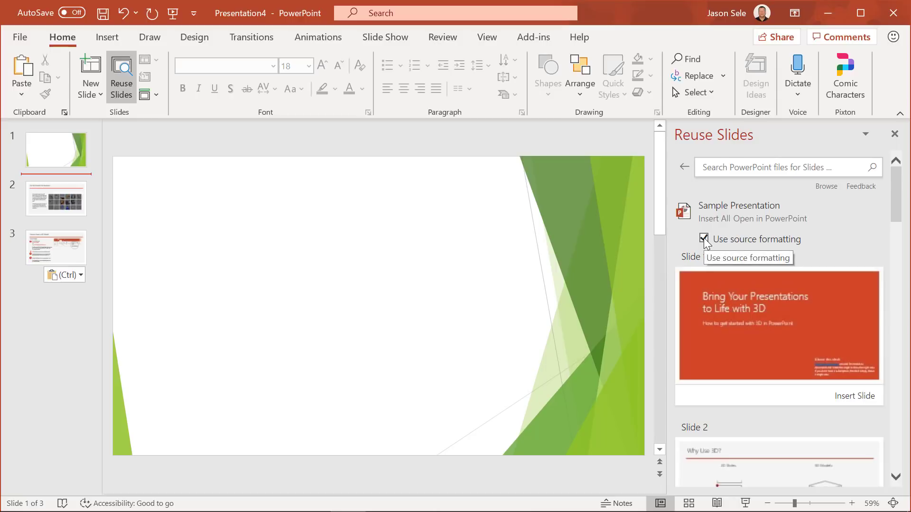
{"action": "left_click", "coordinate": [704, 238]}
{"action": "left_click", "coordinate": [756, 325]}
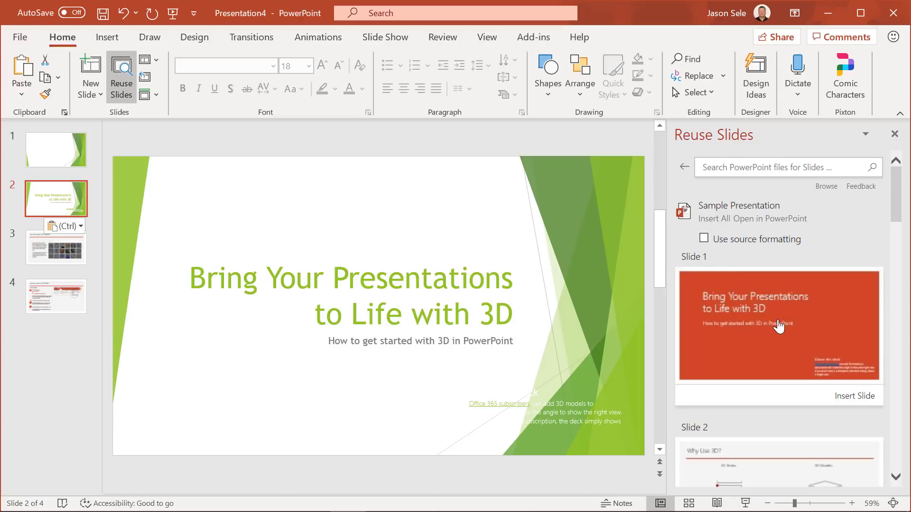
{"action": "left_click", "coordinate": [73, 179]}
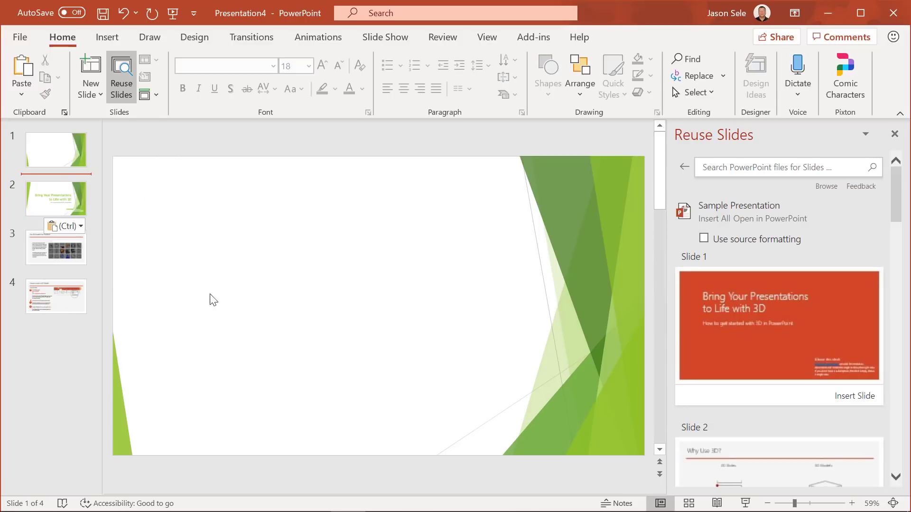